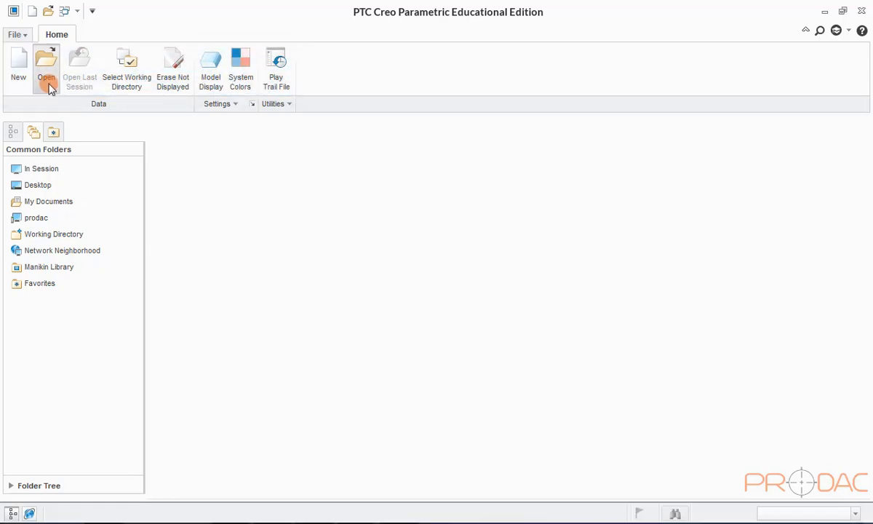
- Browse to the PRODAC folder on the Desktop and inspect practice-05.prt in an enlarged, rotated preview without opening it
click(47, 82)
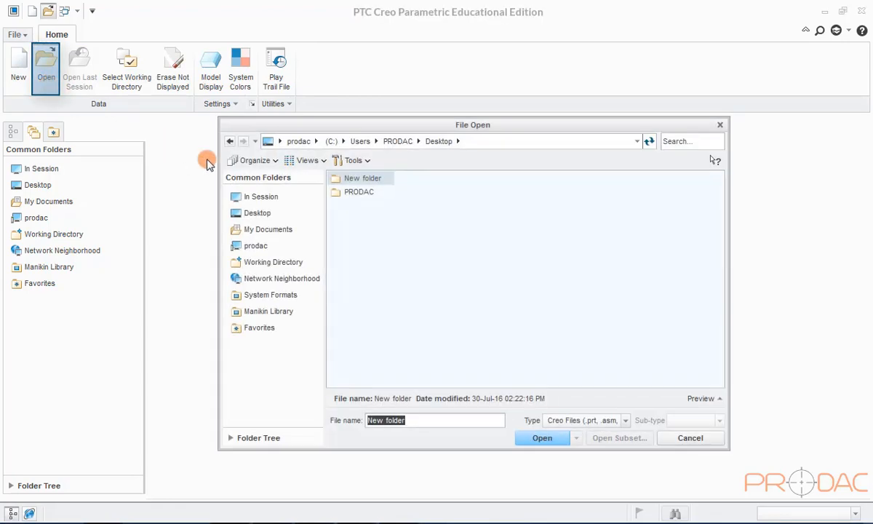
click(266, 197)
click(267, 216)
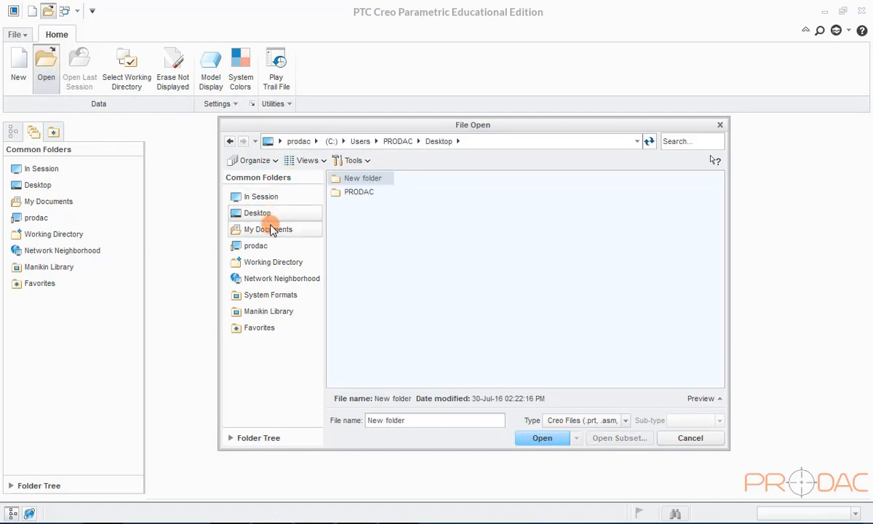
click(252, 246)
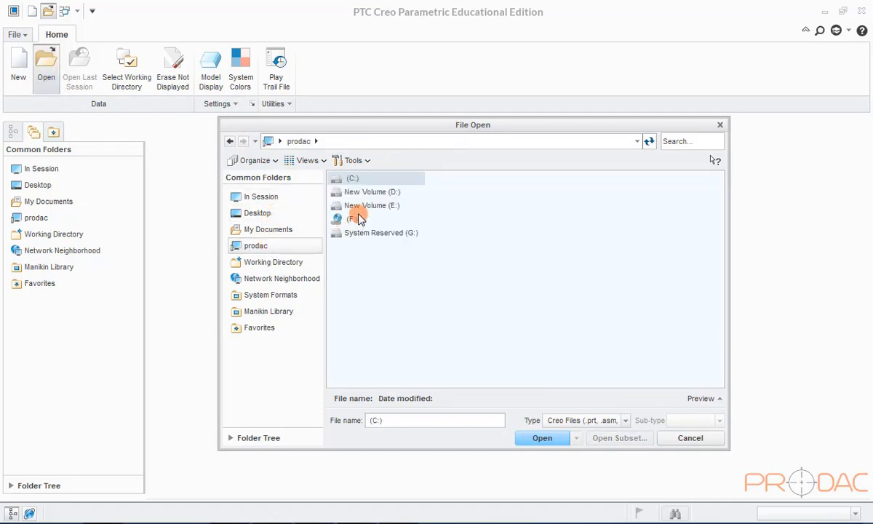
click(286, 213)
double_click(359, 193)
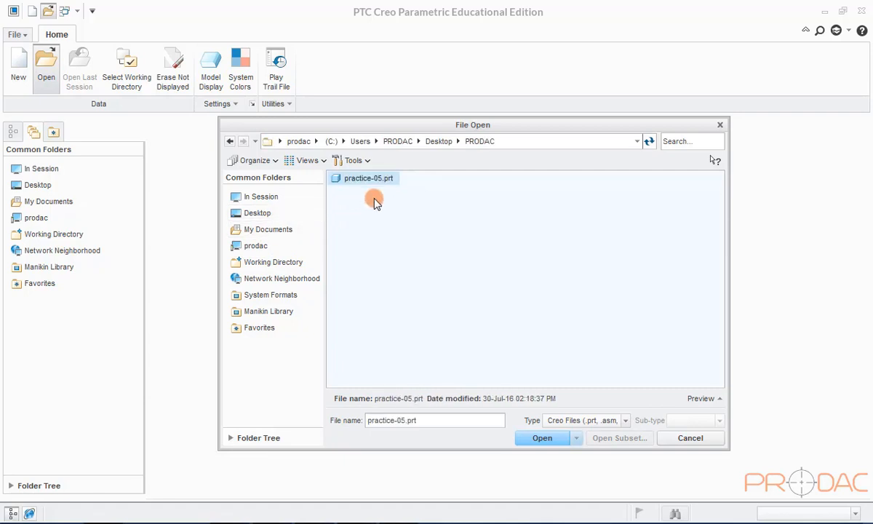
click(695, 398)
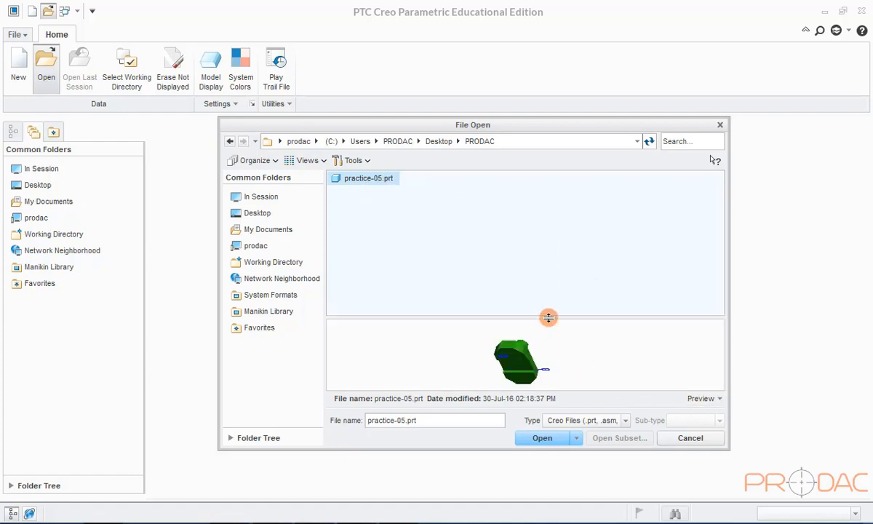
drag(549, 318, 542, 253)
middle_drag(500, 300, 529, 294)
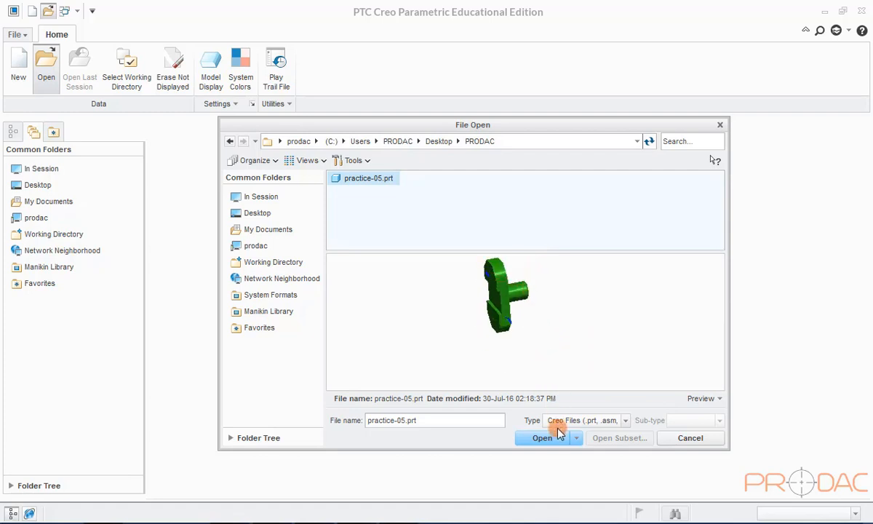
click(689, 438)
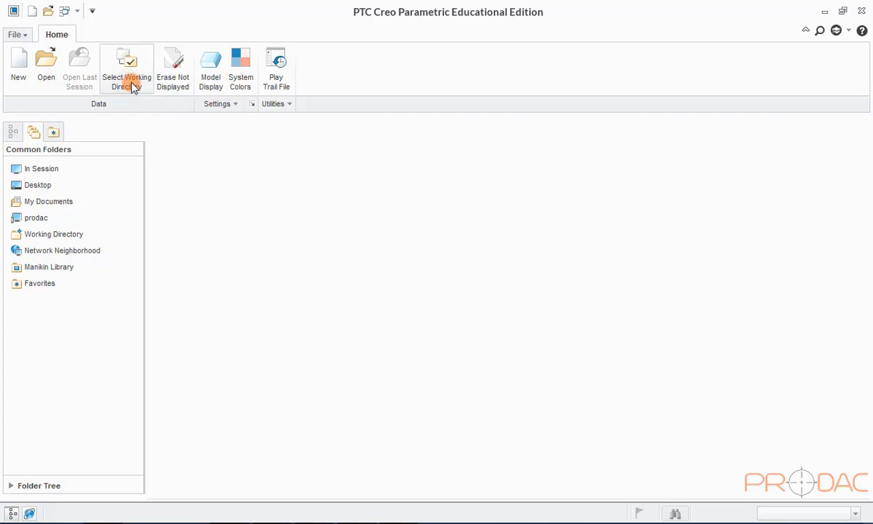
- Set the working directory to the PRODAC folder on the Desktop and check which folder the file-opening dialog starts in
click(132, 85)
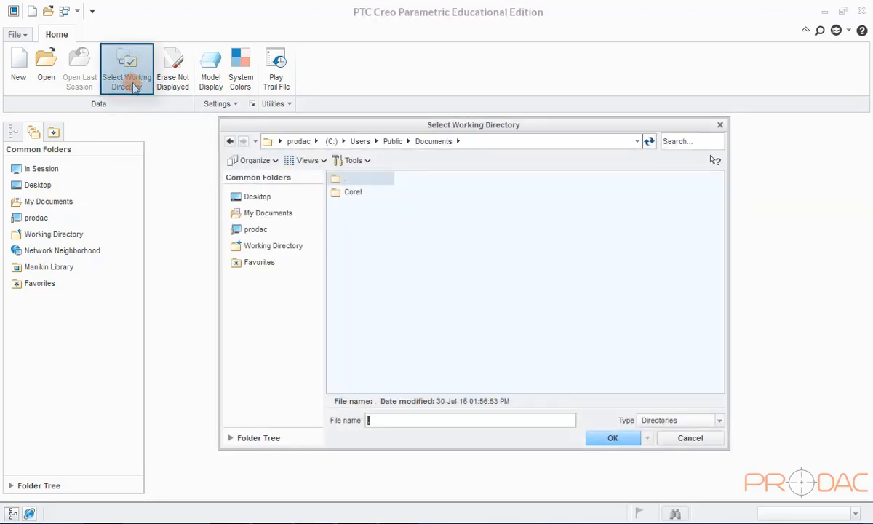
click(246, 195)
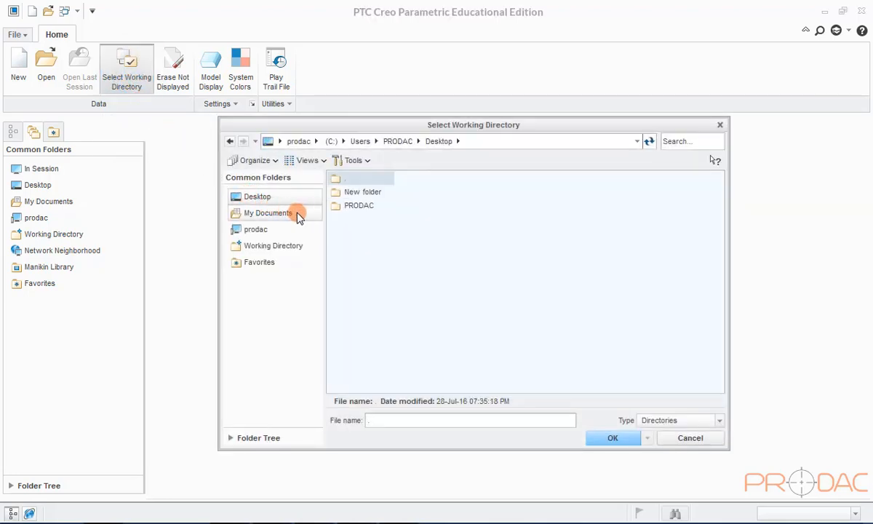
double_click(362, 206)
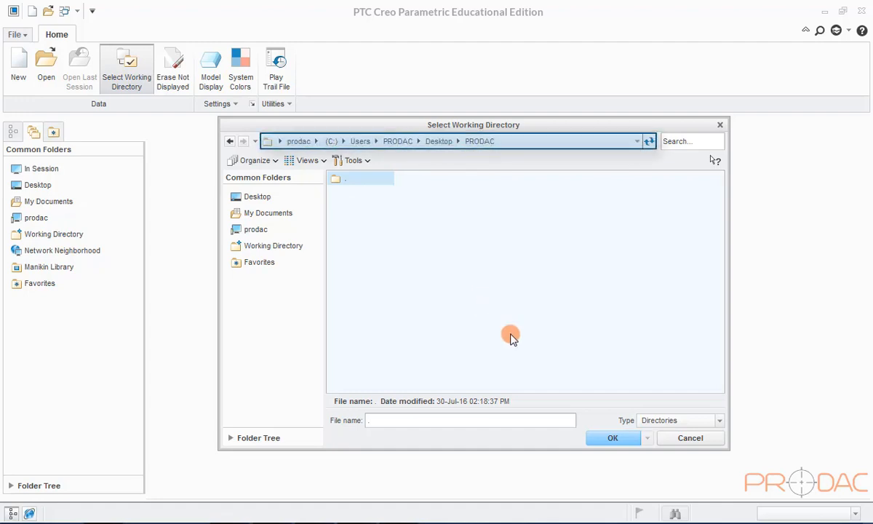
click(610, 437)
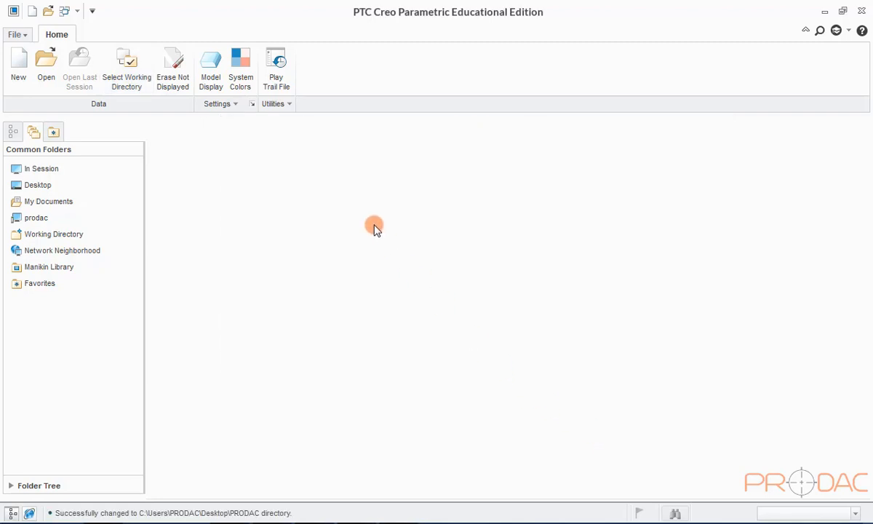
click(47, 69)
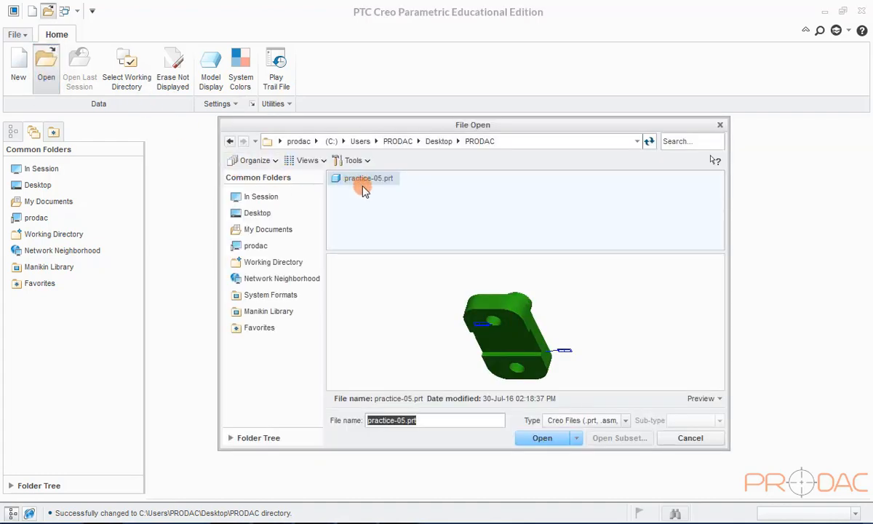
click(720, 125)
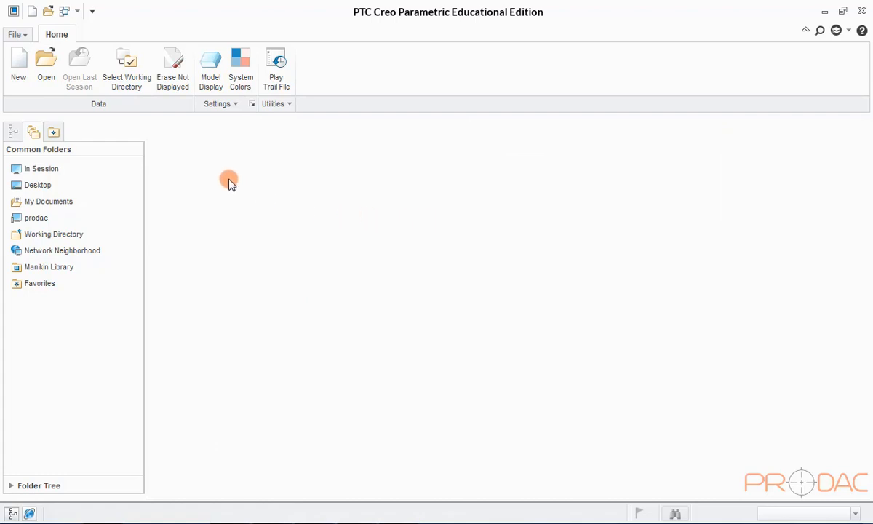
- Open the system color options and apply the Dark background color scheme
click(243, 89)
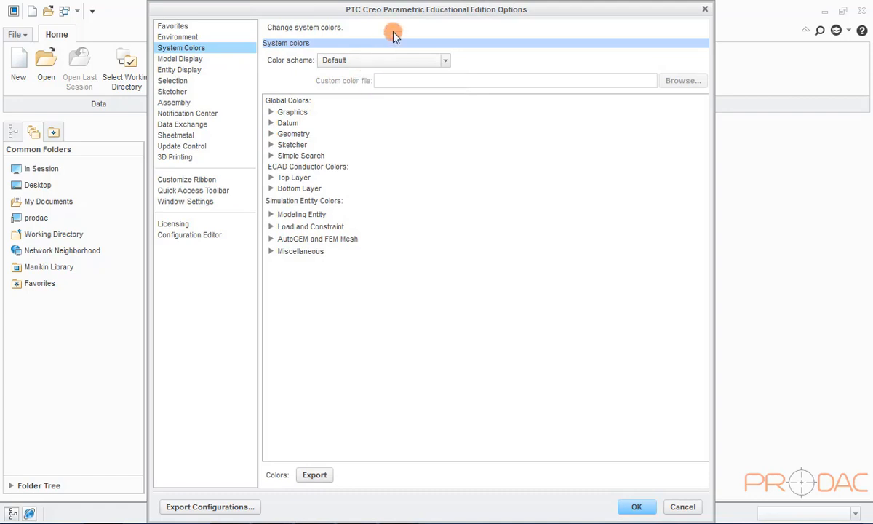
drag(458, 10, 338, 11)
click(262, 61)
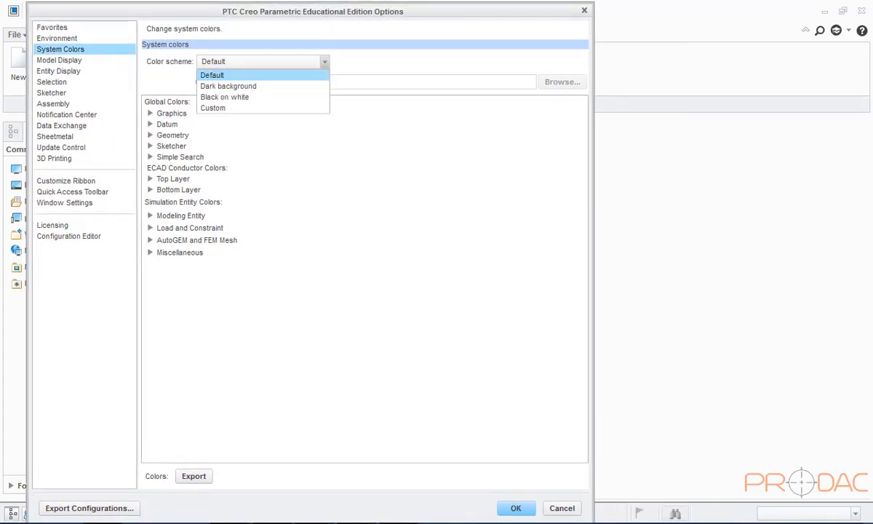
click(230, 83)
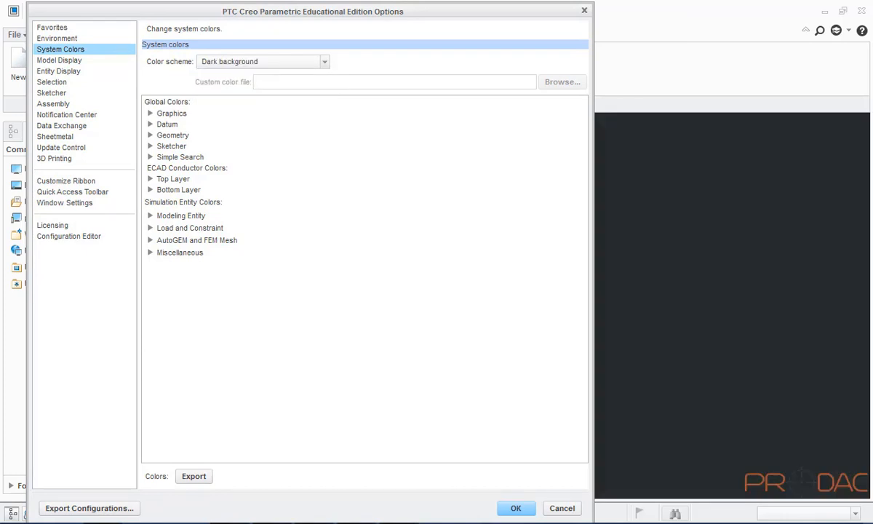
drag(390, 16, 374, 23)
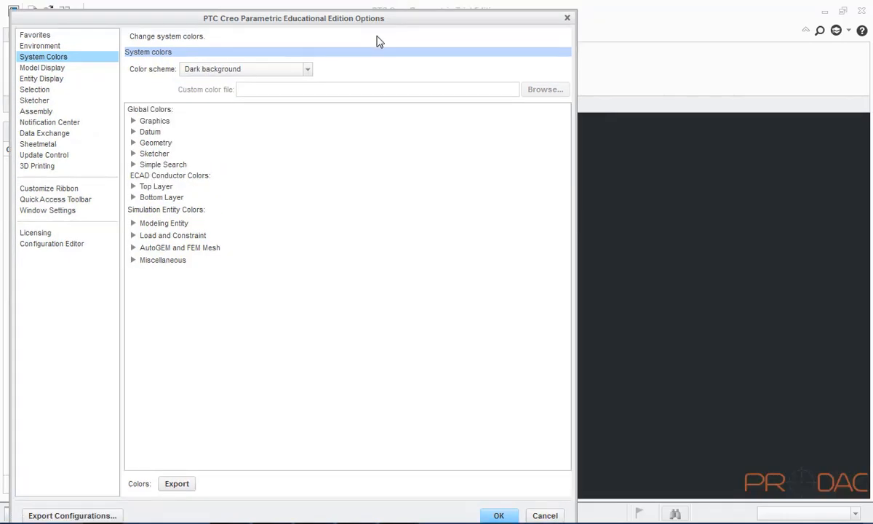
- Try the Black on white color scheme, then restore the Default scheme and accept the options
click(270, 66)
click(242, 107)
click(247, 69)
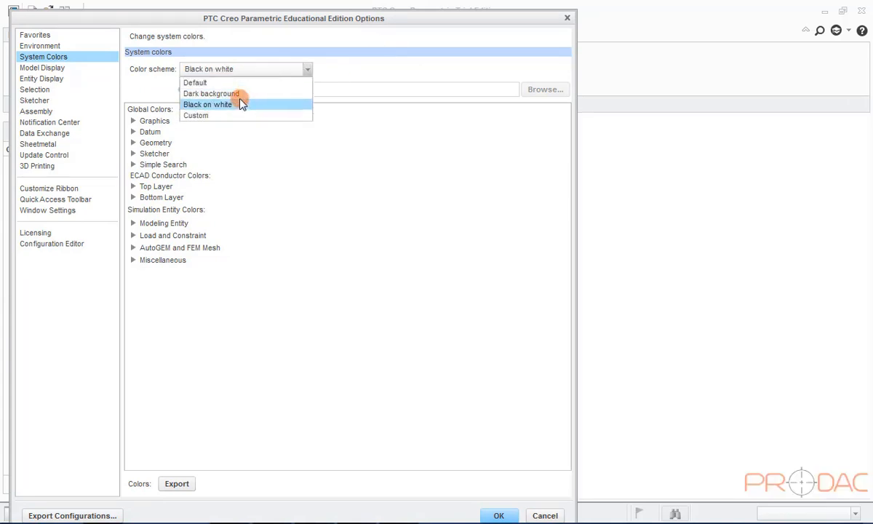
click(227, 115)
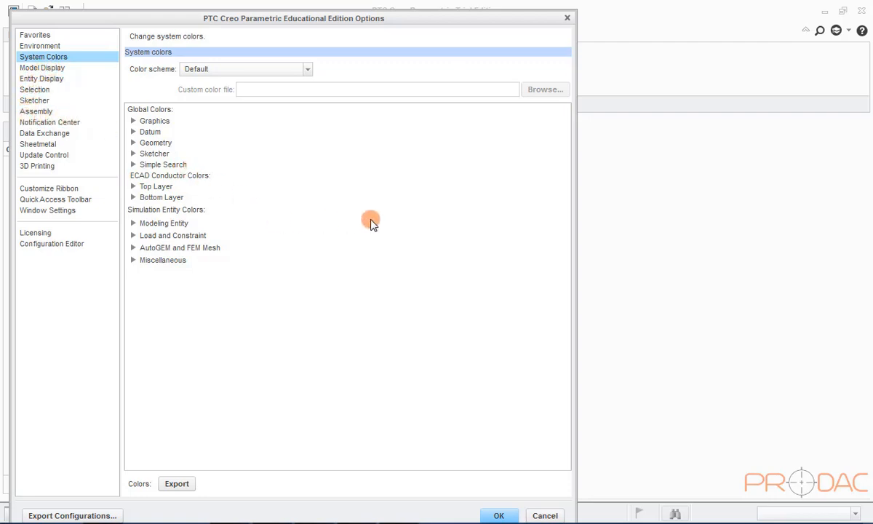
click(499, 515)
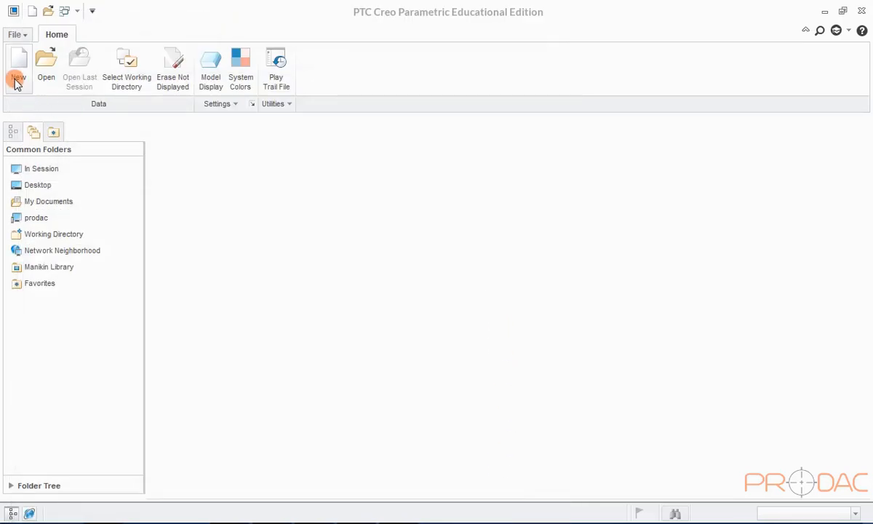
- Set up a new file of type Part with the Solid sub-type and name it TEST
click(17, 80)
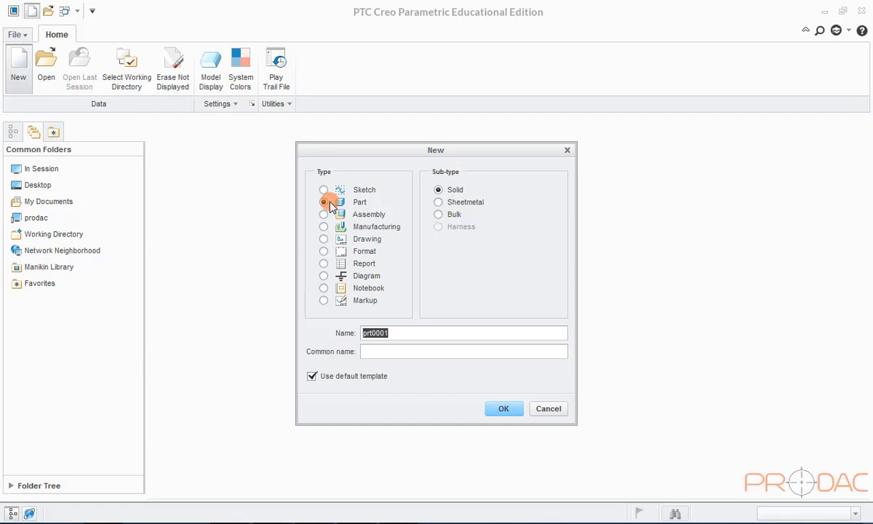
click(438, 190)
click(439, 203)
click(438, 190)
click(324, 215)
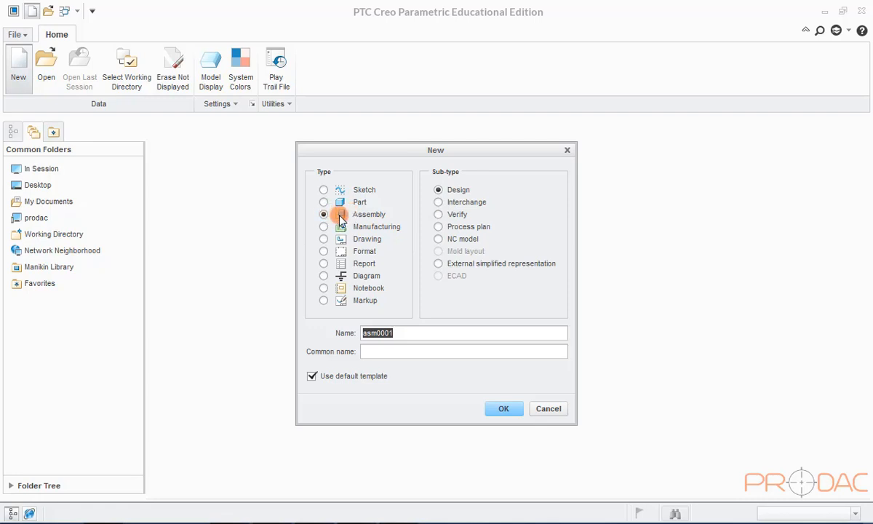
click(324, 202)
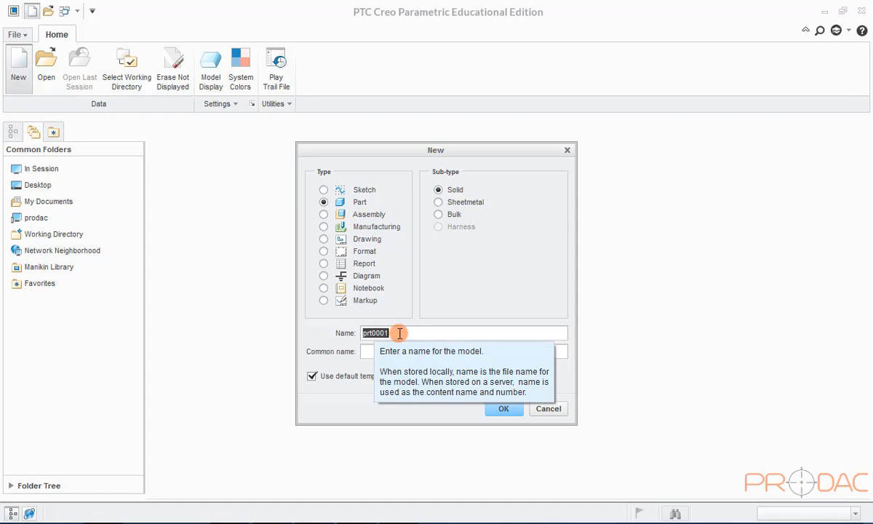
text(TES)
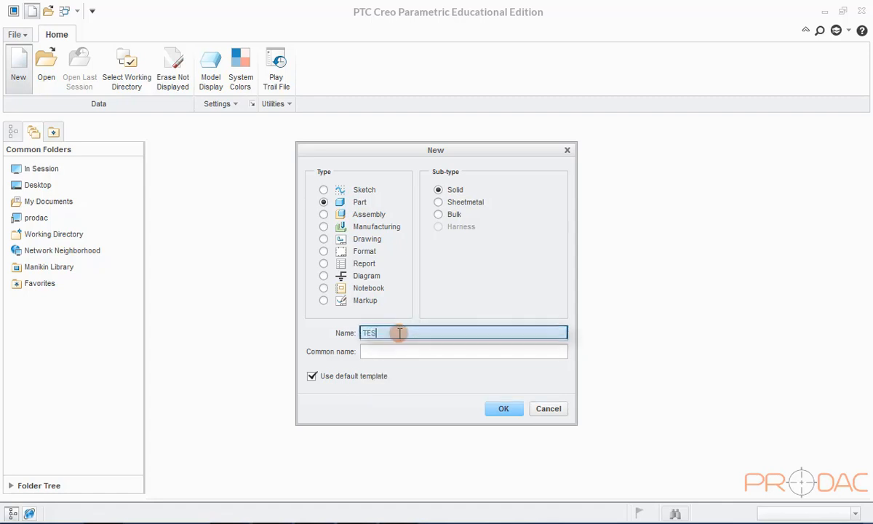
text(T)
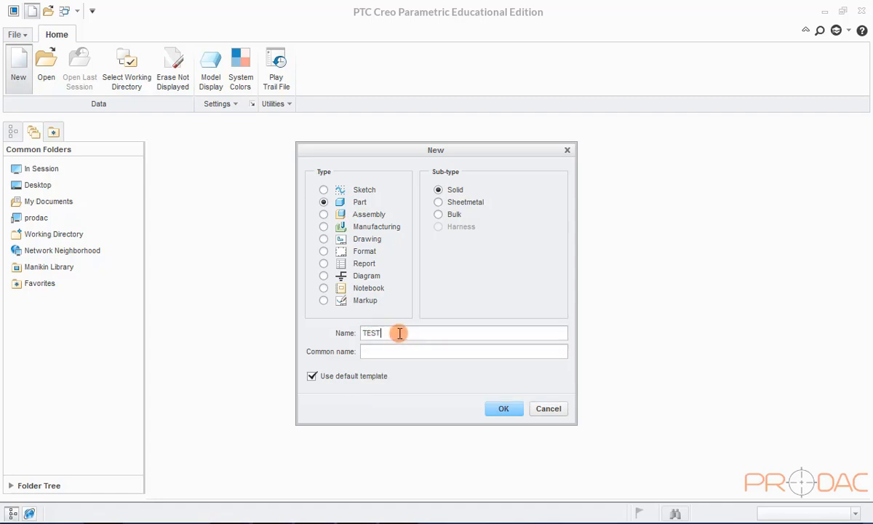
- Turn off the default template and create the part from the mmns_part_solid template
click(311, 377)
click(502, 410)
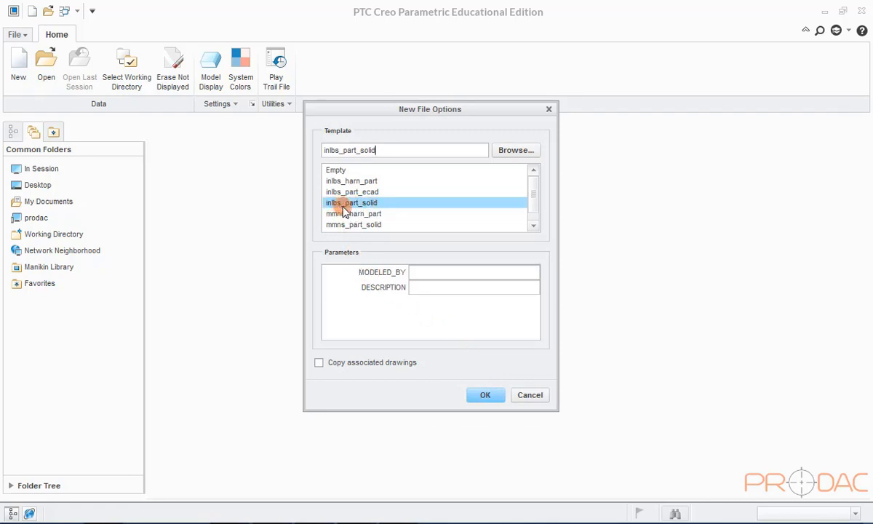
scroll(347, 204, down, 1)
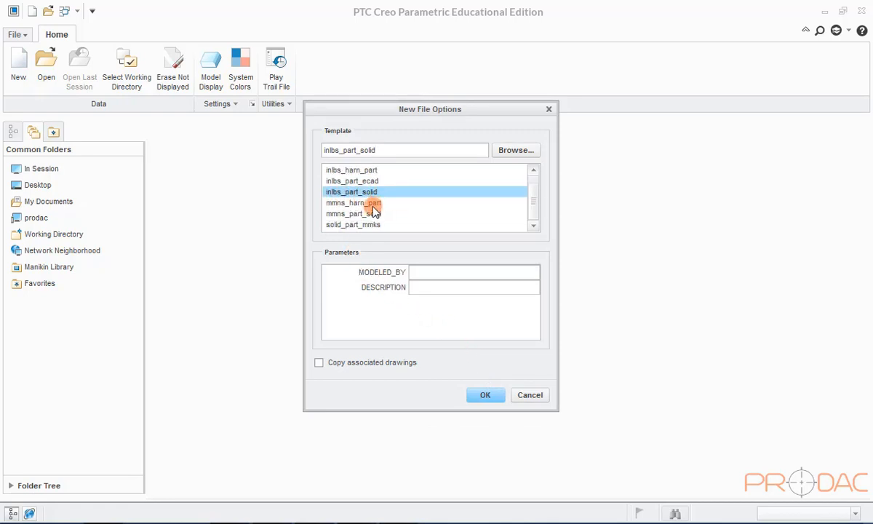
click(334, 216)
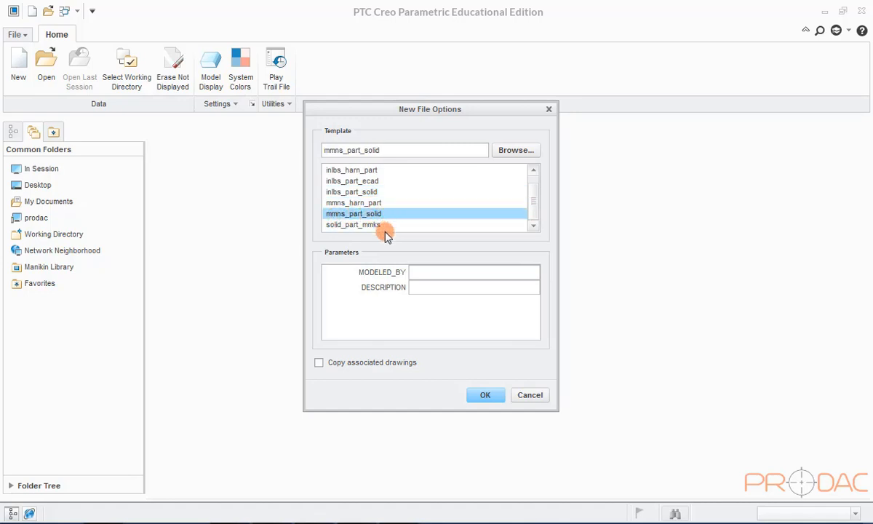
click(482, 396)
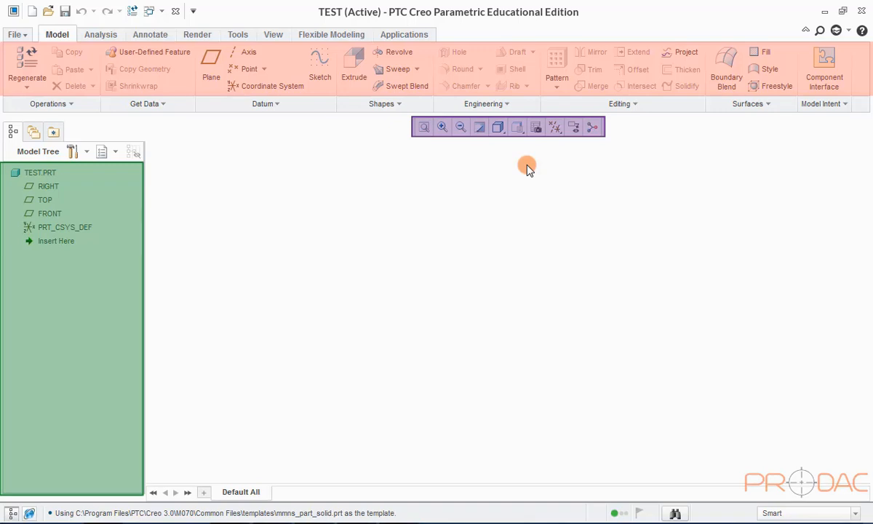
- Turn on the display of datum planes and all other datum types in the graphics area
click(554, 128)
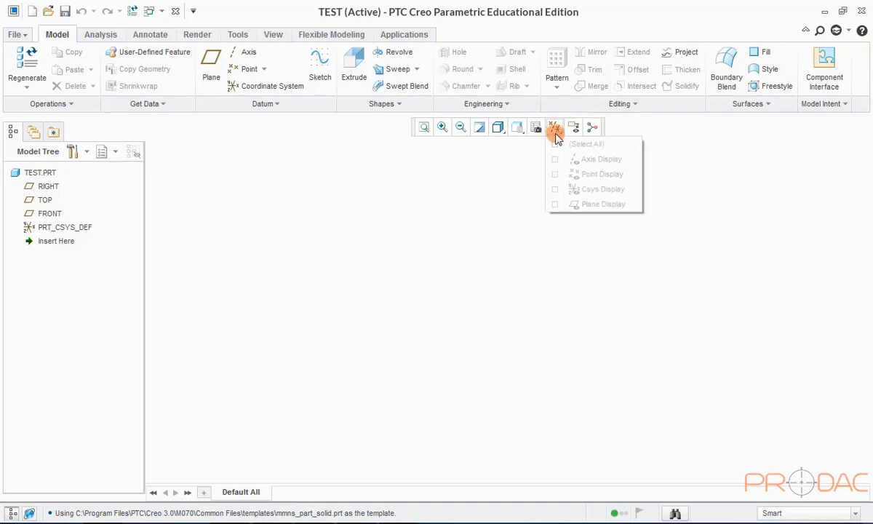
click(555, 206)
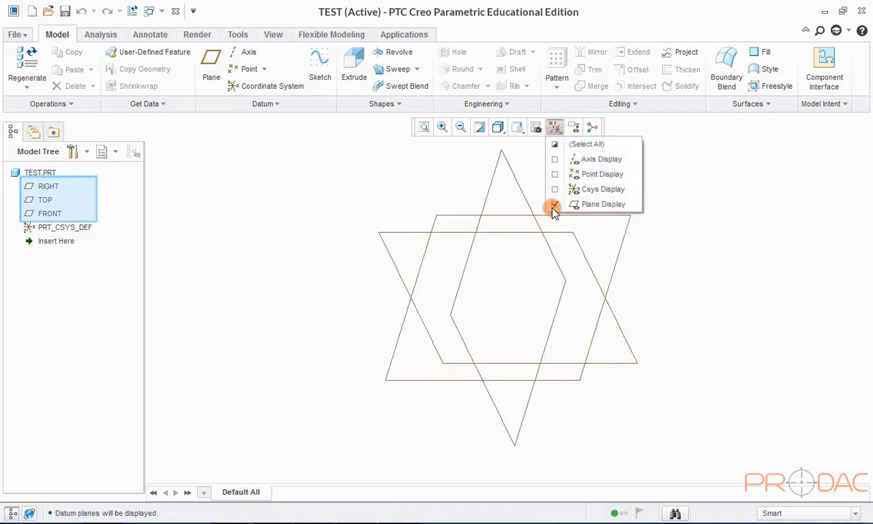
click(554, 143)
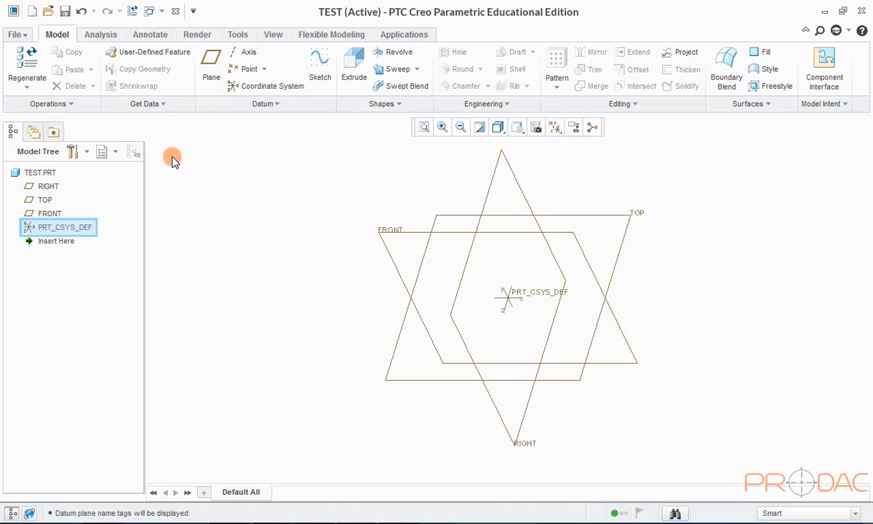
- Open the part practice-05.prt from the working directory
click(47, 12)
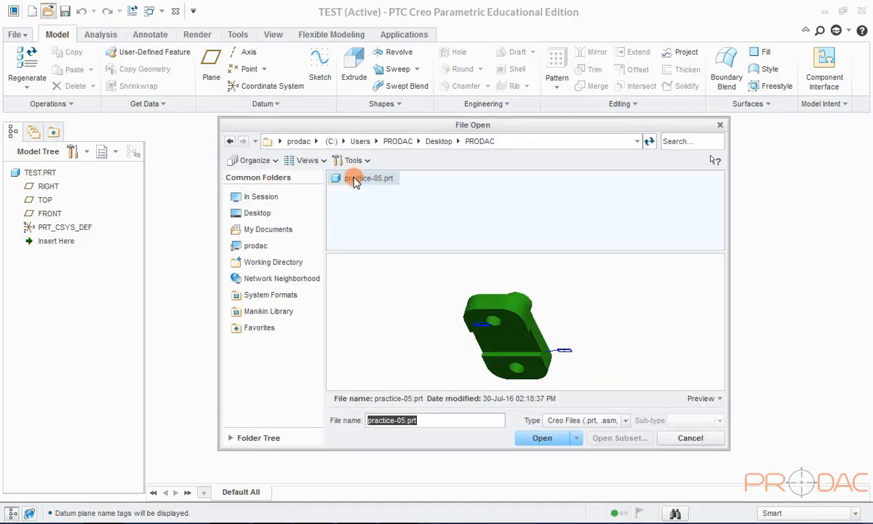
click(537, 437)
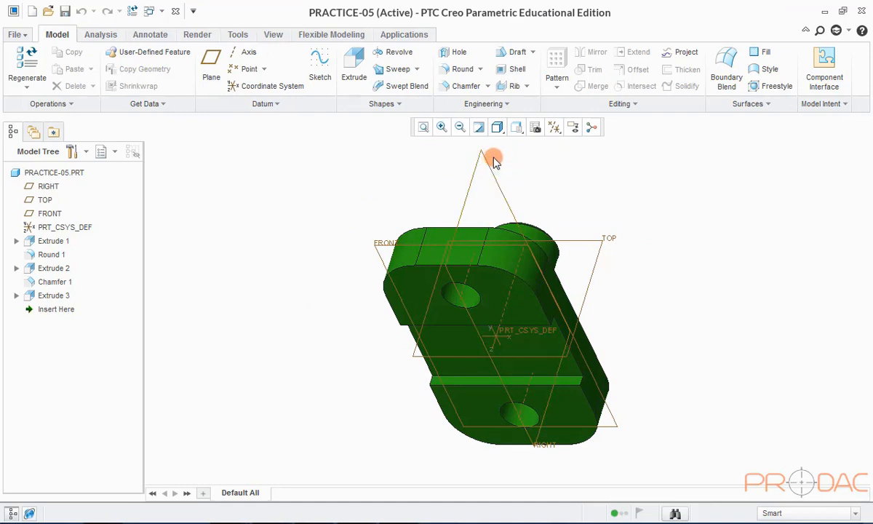
click(420, 128)
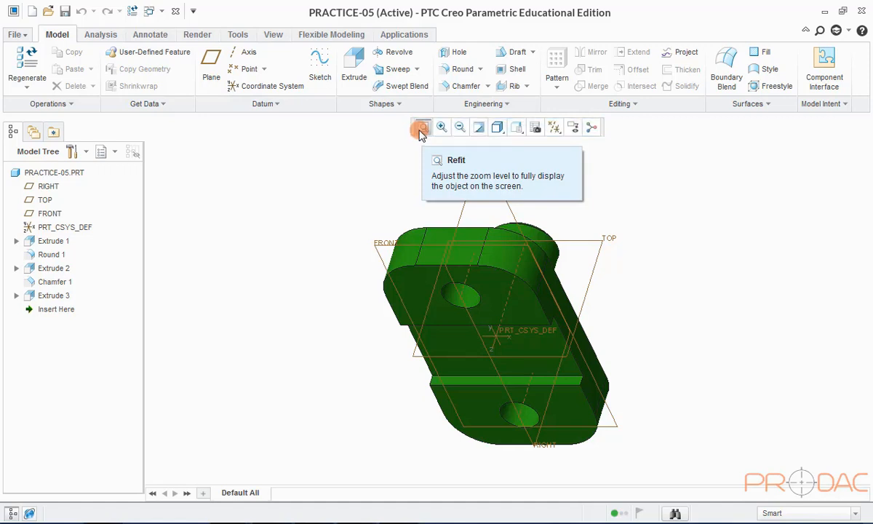
- Refit the zoomed-out part to the graphics area, then zoom in with a box around the upper hole
scroll(422, 233, up, 5)
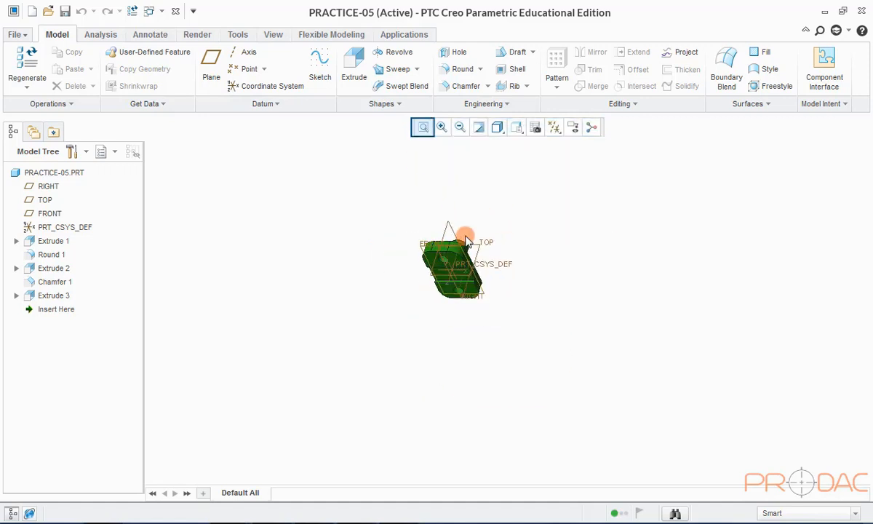
click(424, 135)
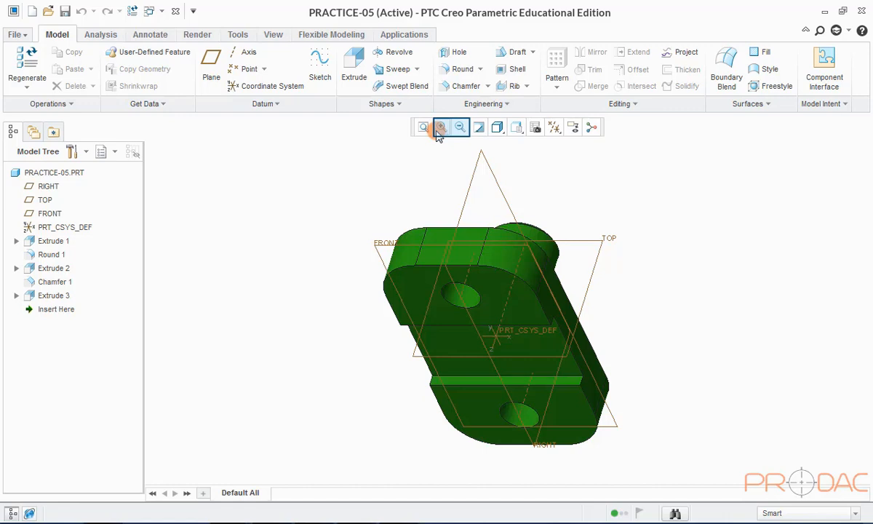
click(439, 129)
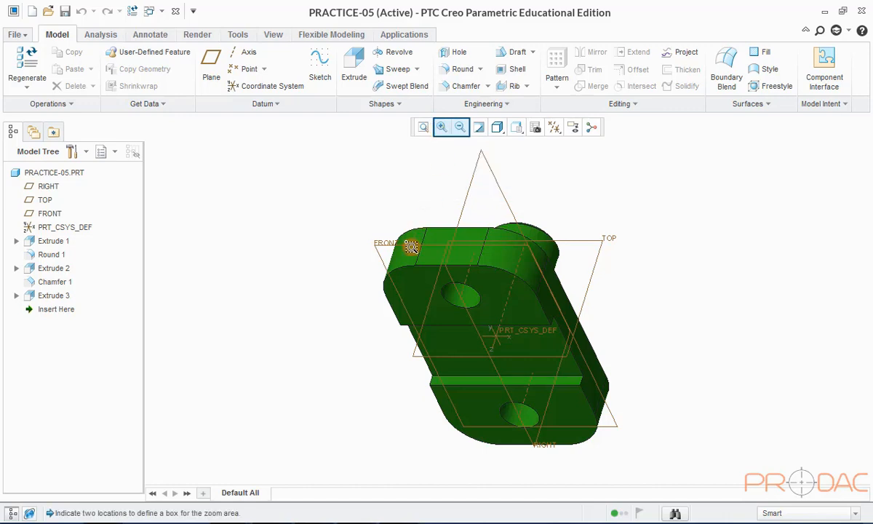
click(407, 218)
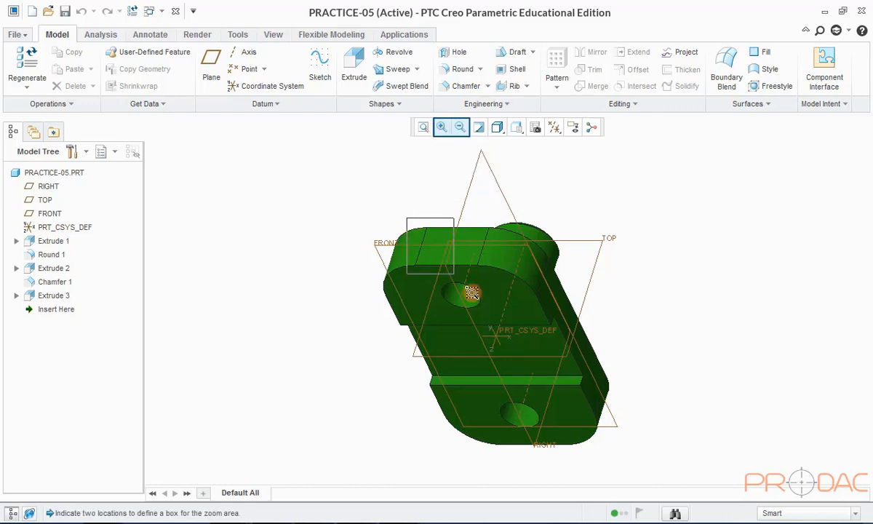
click(546, 362)
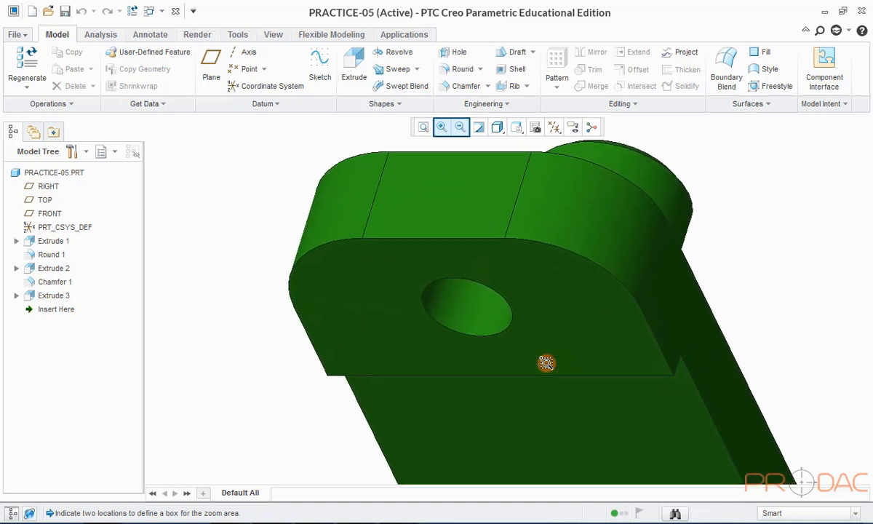
- Zoom out from the part, refit it to the graphics area and repaint the current view
click(460, 127)
click(456, 127)
click(424, 127)
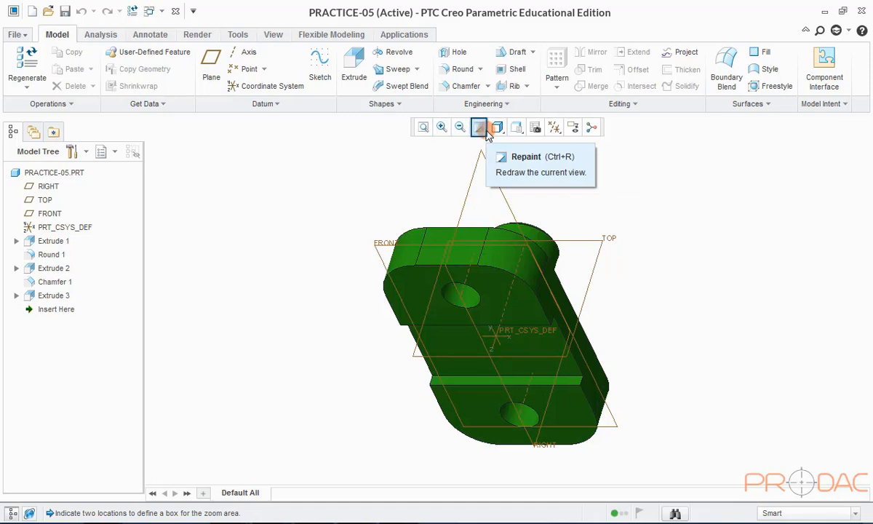
click(428, 180)
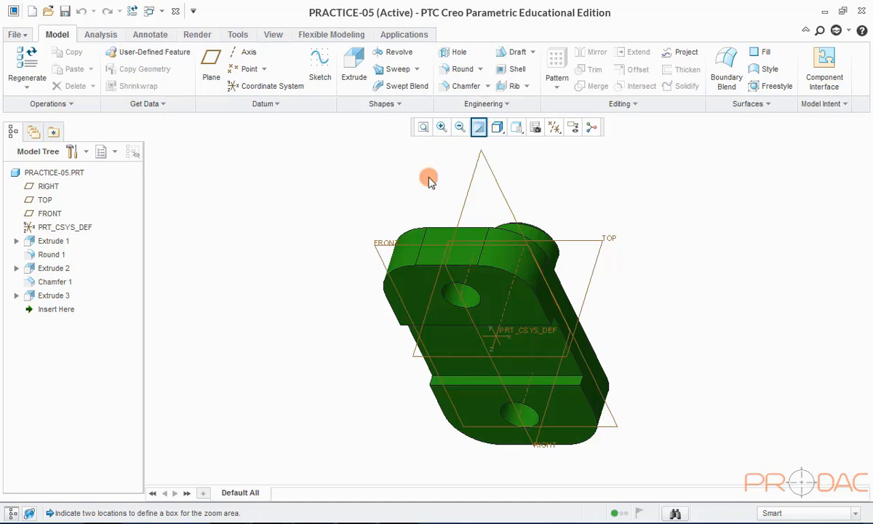
- Preview the part in the Shading With Reflections style and return it to Shading With Edges
click(500, 131)
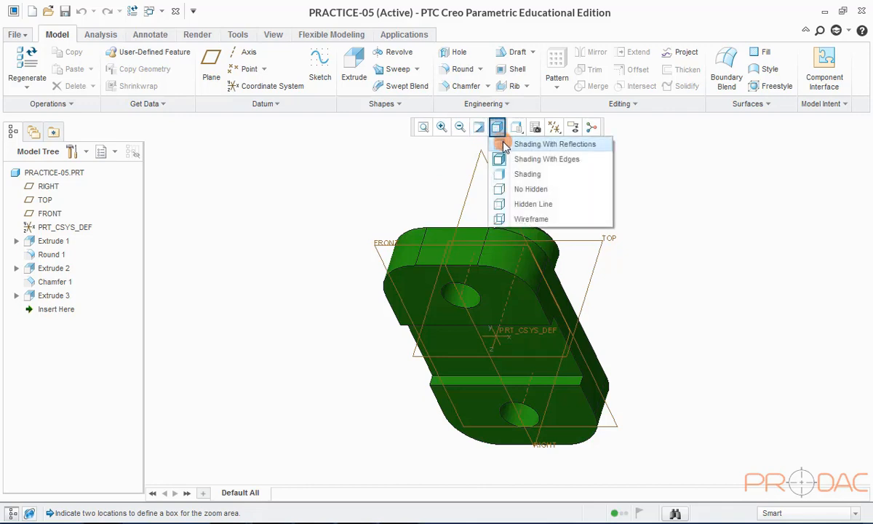
click(513, 144)
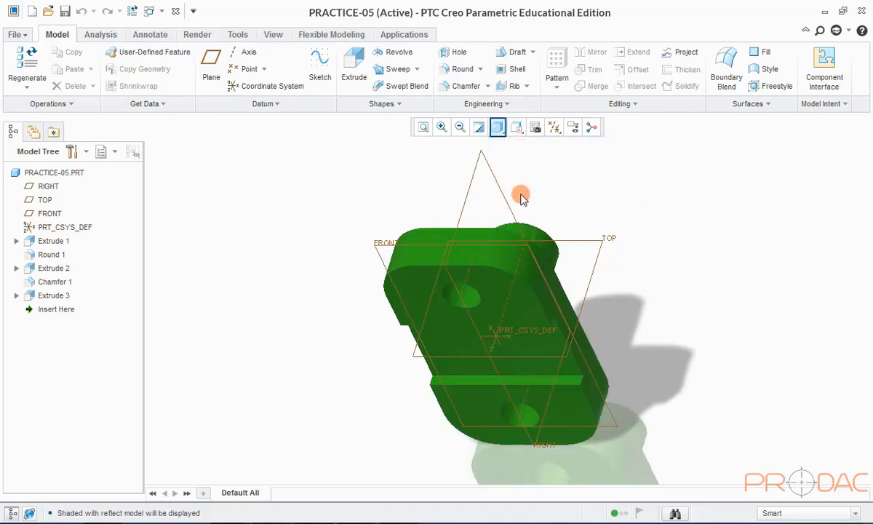
click(498, 127)
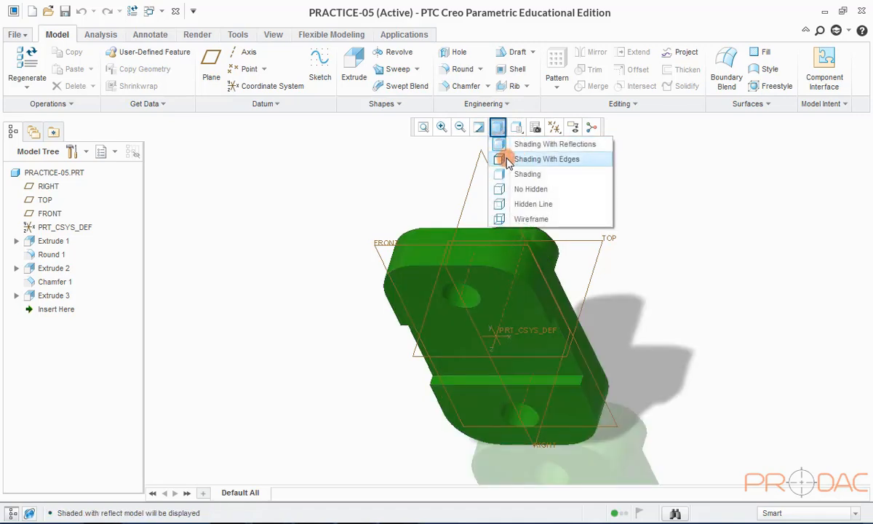
click(508, 160)
- Preview the part in the No Hidden and Hidden Line styles, then restore Shading With Edges
click(498, 128)
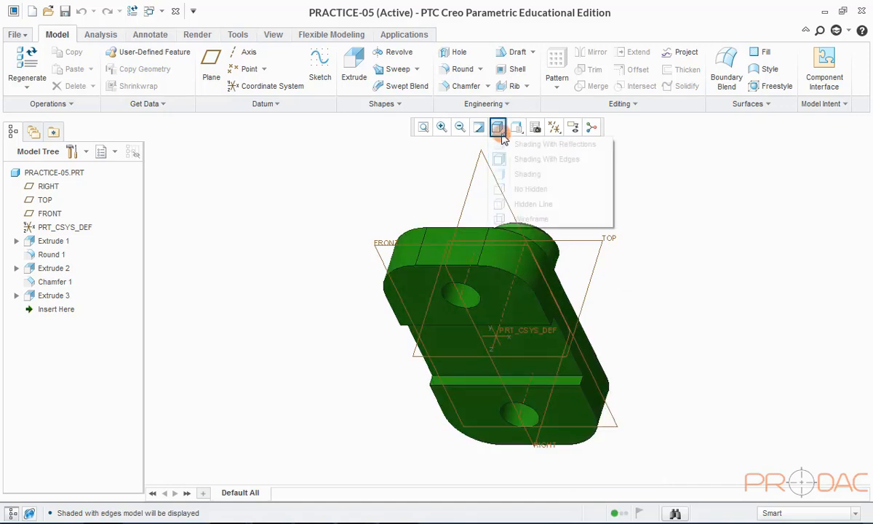
click(511, 189)
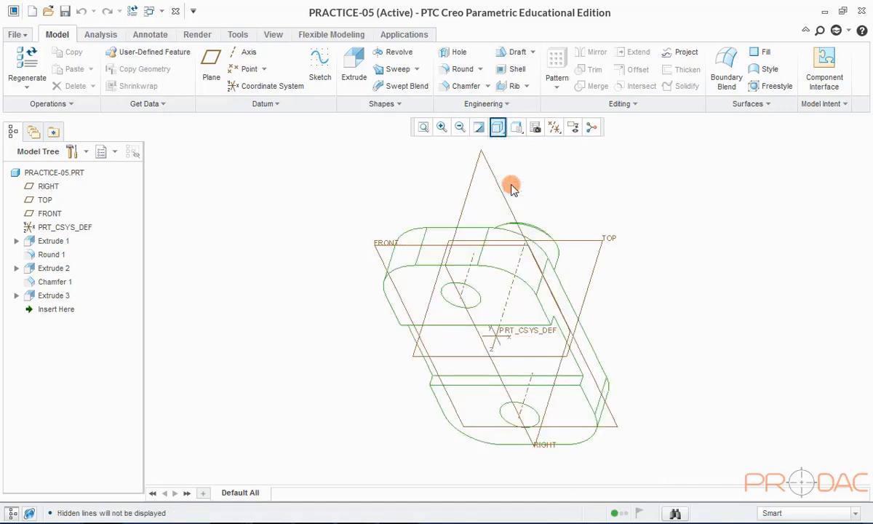
click(498, 128)
click(509, 198)
click(498, 127)
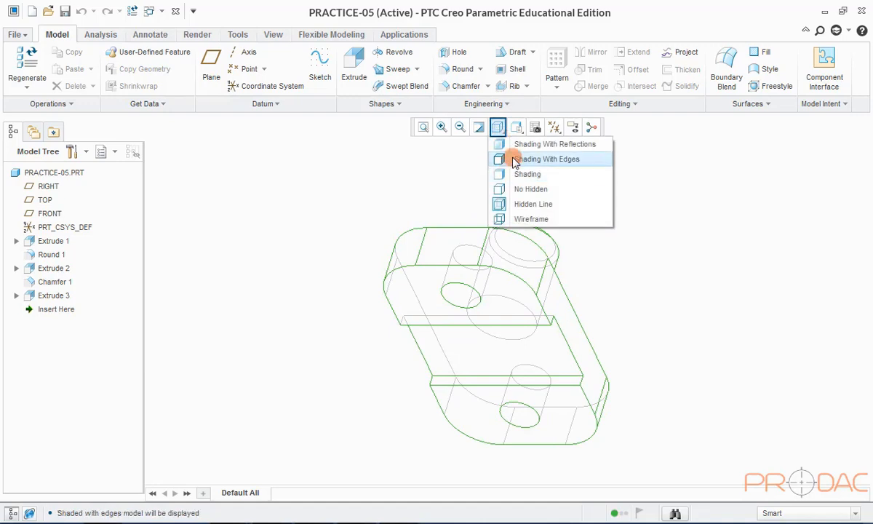
click(510, 160)
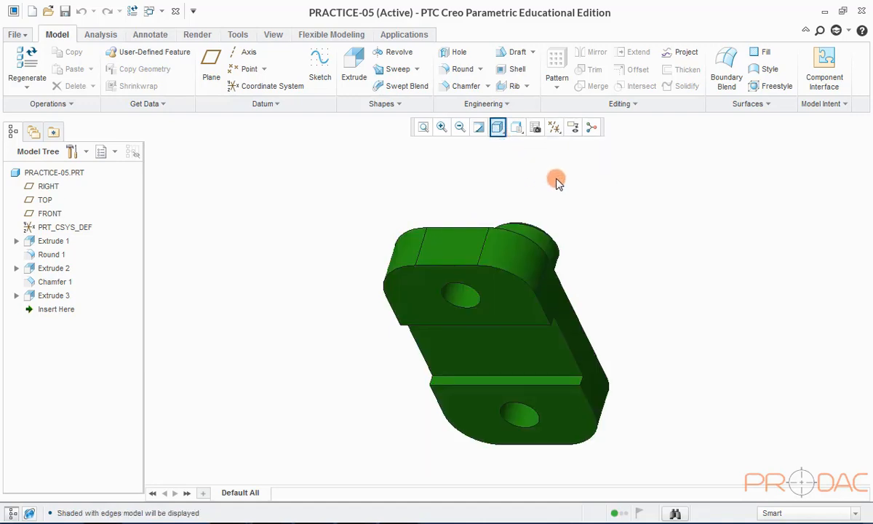
- View the part in the saved BACK, LEFT and TOP orientations, then return to the default orientation
click(517, 128)
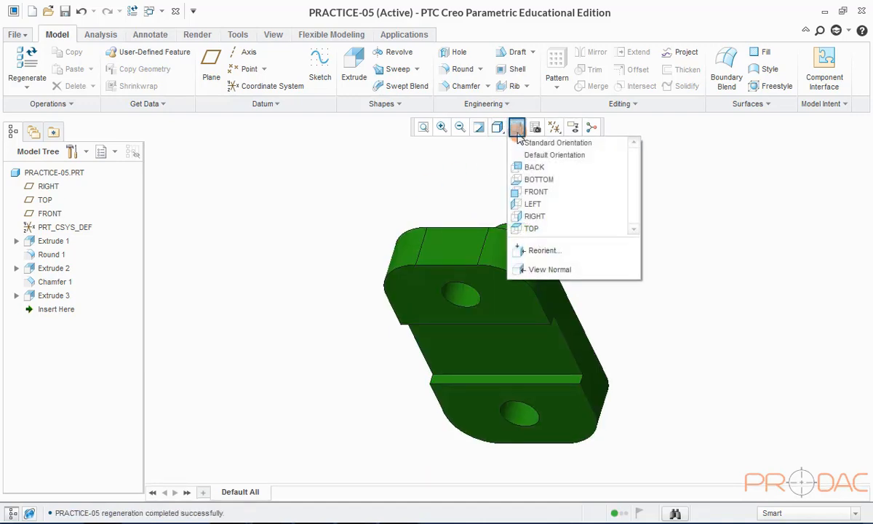
click(533, 167)
click(519, 131)
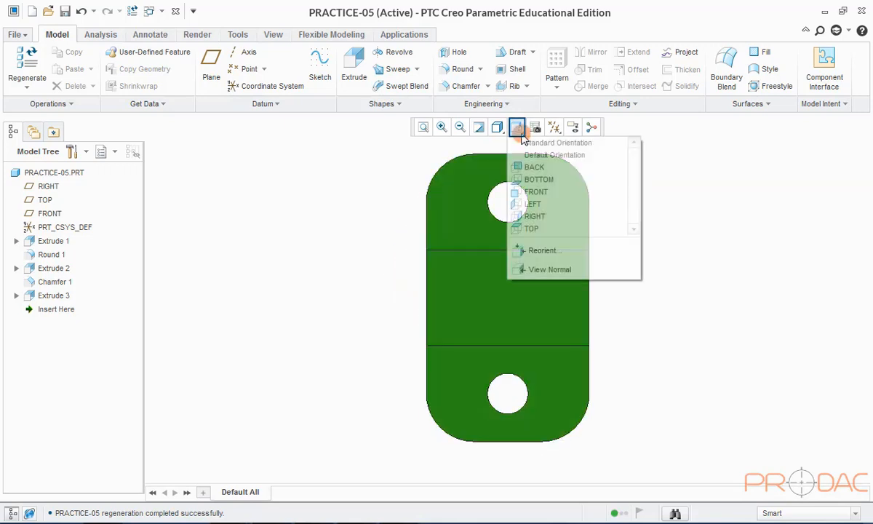
click(527, 203)
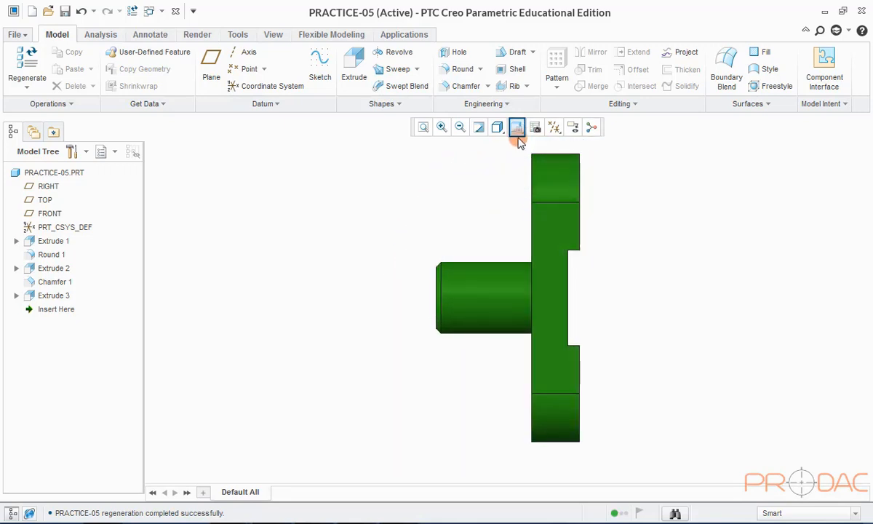
click(518, 137)
click(526, 226)
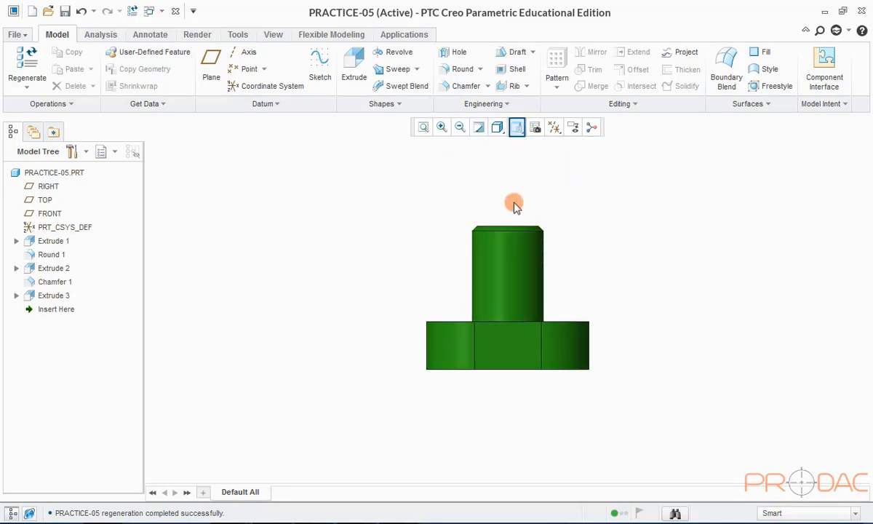
key(ctrl+d)
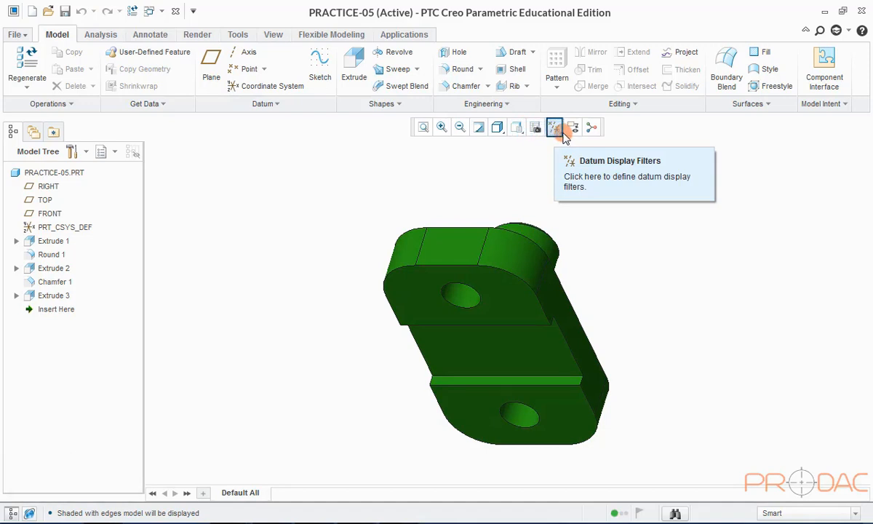
- Toggle the display of all datum types, then show the part's 3D annotations, inspect them and hide them again
click(559, 131)
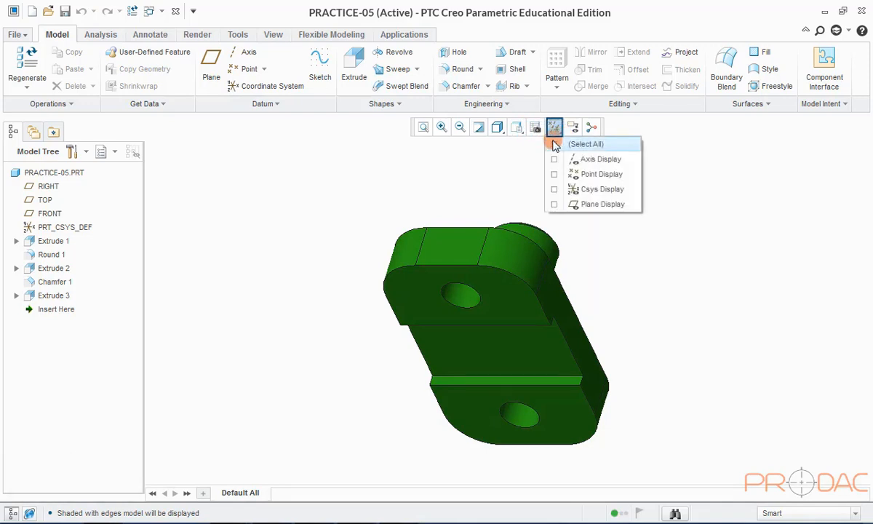
click(554, 144)
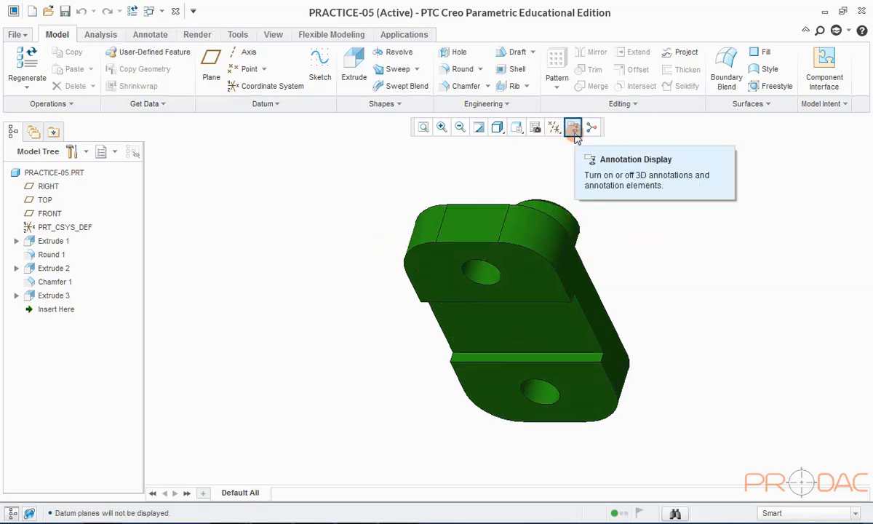
click(574, 129)
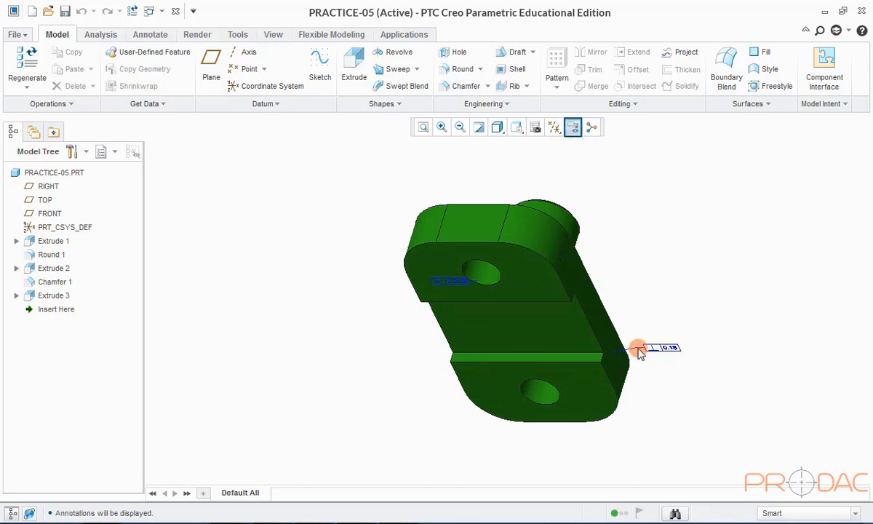
middle_drag(530, 312, 544, 298)
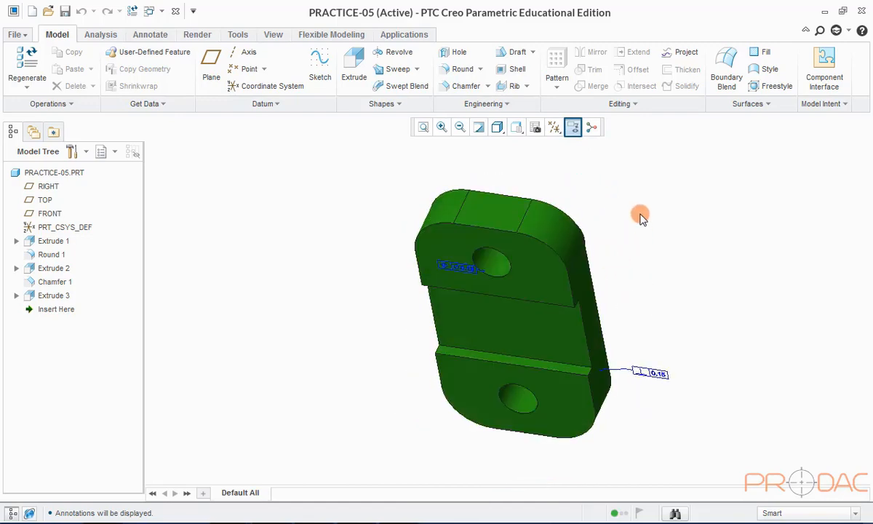
click(574, 129)
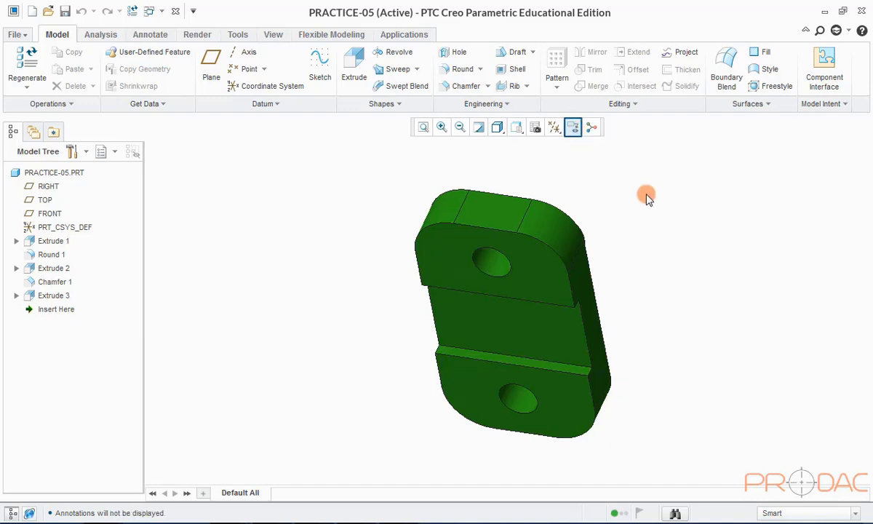
- Show the spin center, rotate the part about it, and hide the spin center again
click(591, 129)
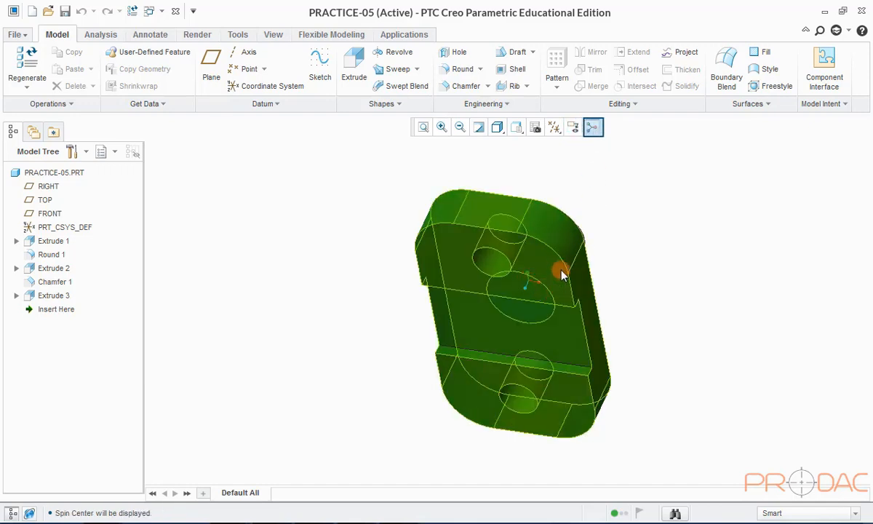
middle_drag(561, 271, 571, 298)
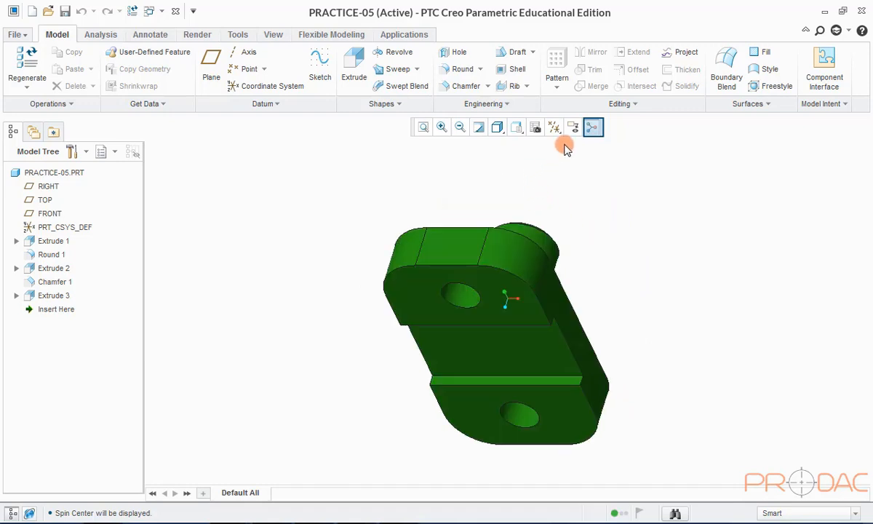
click(594, 128)
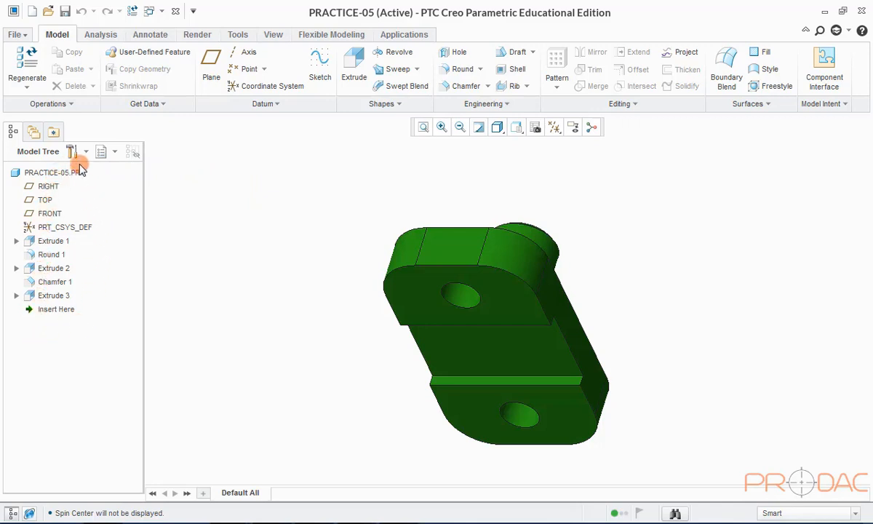
- Roll the model back by moving the Insert Here marker directly below Extrude 1, and restore the default orientation
click(58, 310)
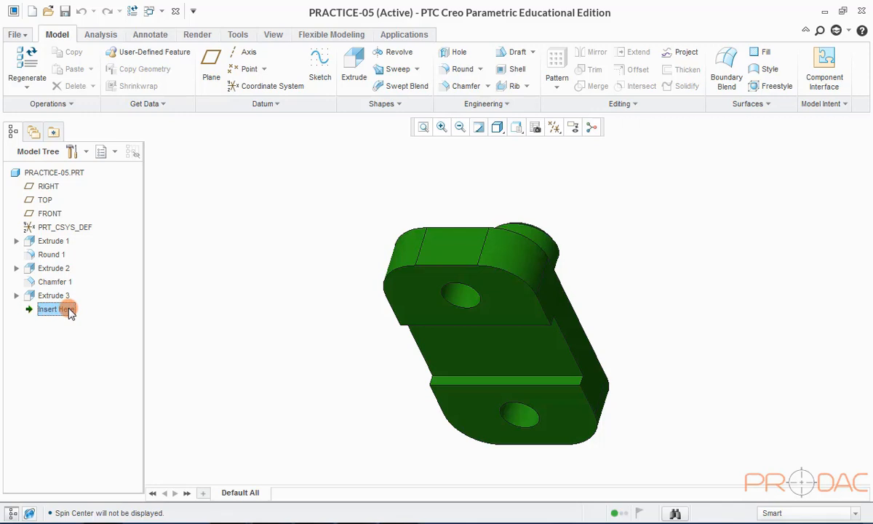
mouse_move(71, 313)
mouse_down()
mouse_move(61, 286)
mouse_move(67, 242)
mouse_up()
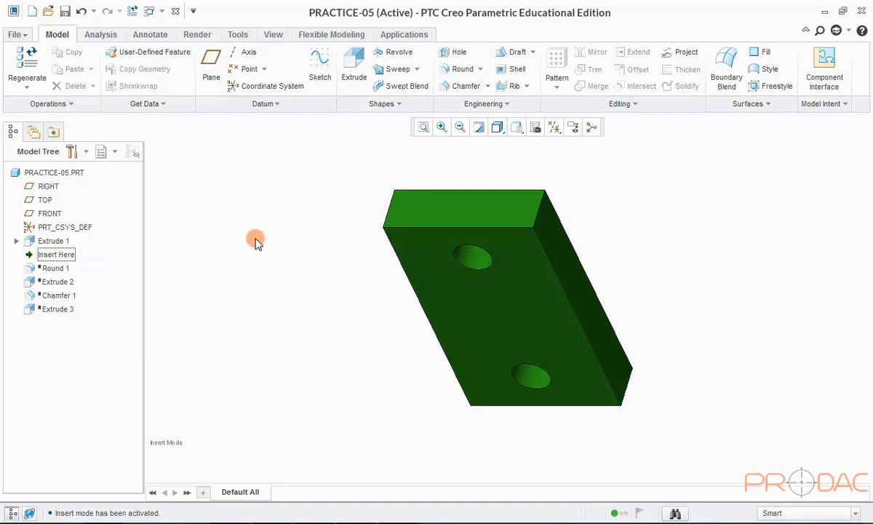
click(221, 250)
key(ctrl+d)
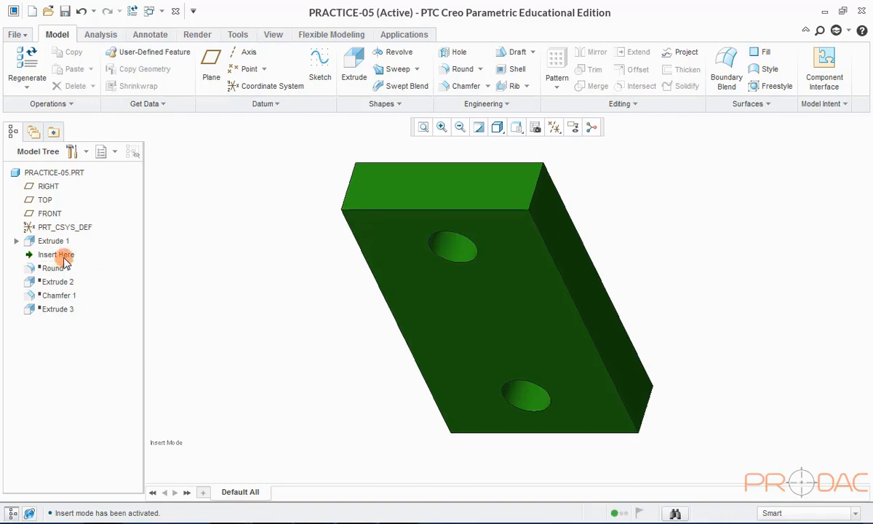
- Move the Insert Here marker below Round 1 and highlight that round on the model
drag(64, 261, 53, 270)
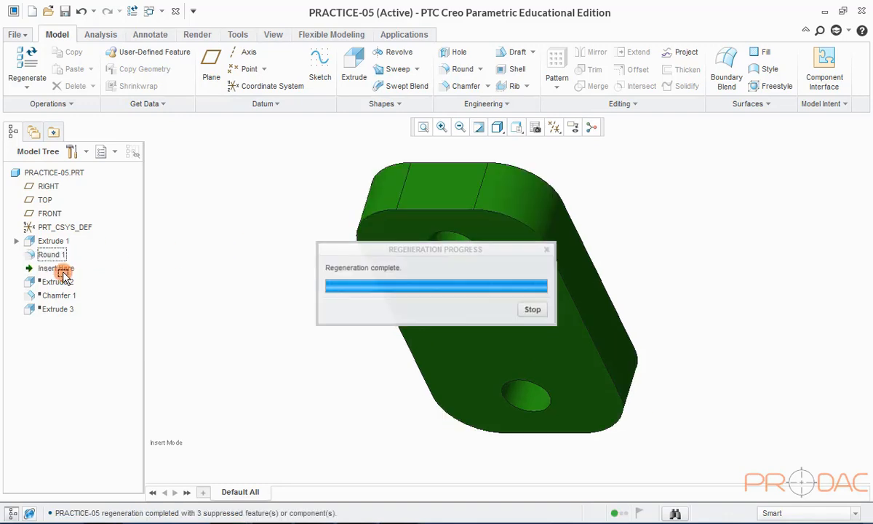
click(50, 255)
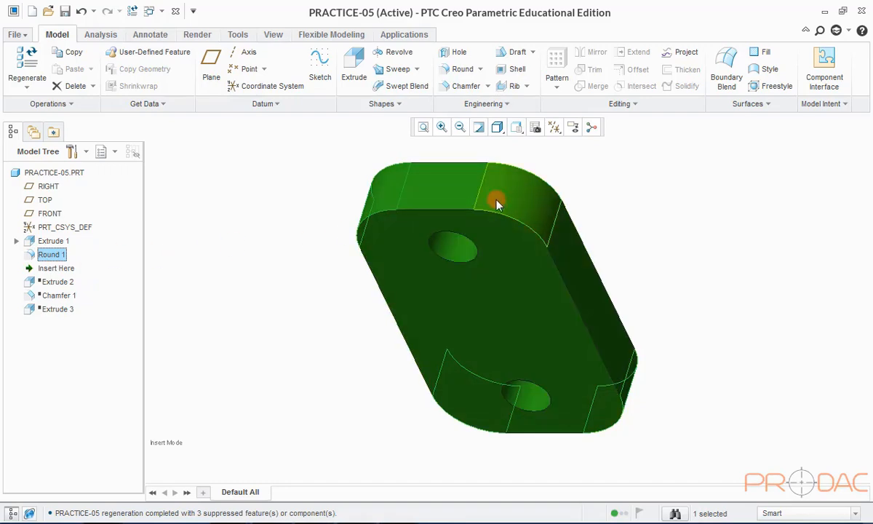
- Advance the Insert Here marker past Extrude 2, inspect the cylindrical boss, and move the marker below Chamfer 1
mouse_move(56, 269)
mouse_down()
mouse_move(58, 284)
mouse_move(58, 271)
mouse_up()
middle_drag(313, 255, 337, 309)
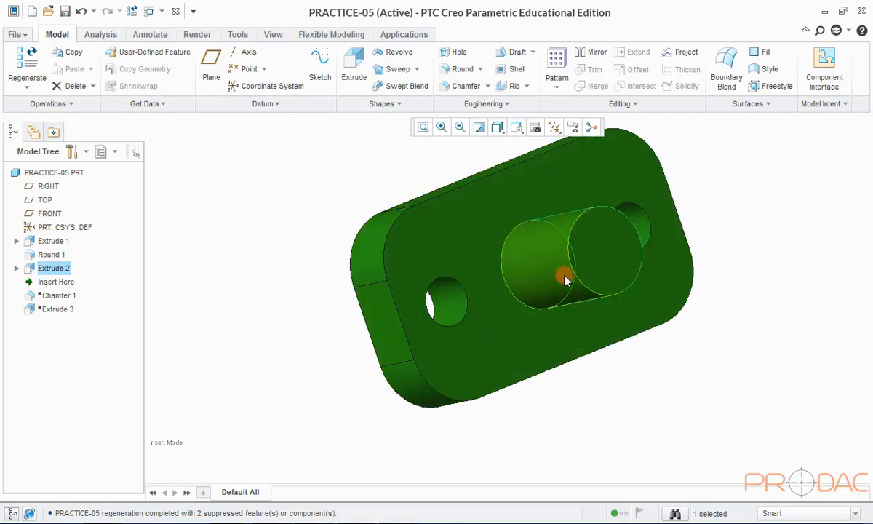
click(255, 301)
scroll(255, 300, up, 2)
middle_drag(412, 248, 414, 166)
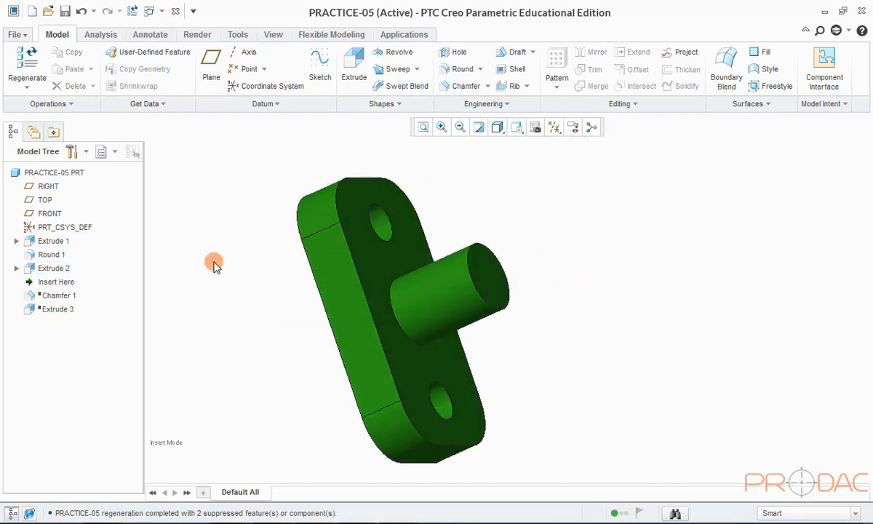
drag(56, 282, 57, 295)
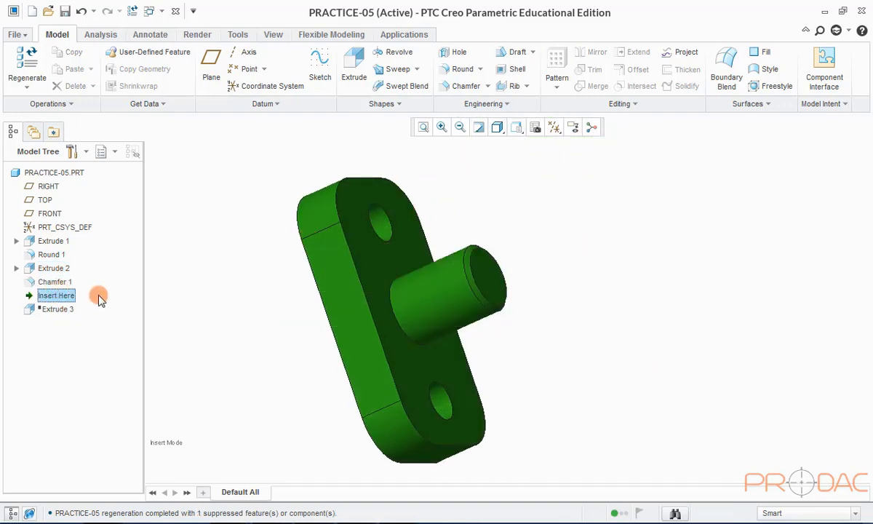
- Move the Insert Here marker below Extrude 3, rotate the part to inspect the slot cut, and restore the default orientation
click(212, 302)
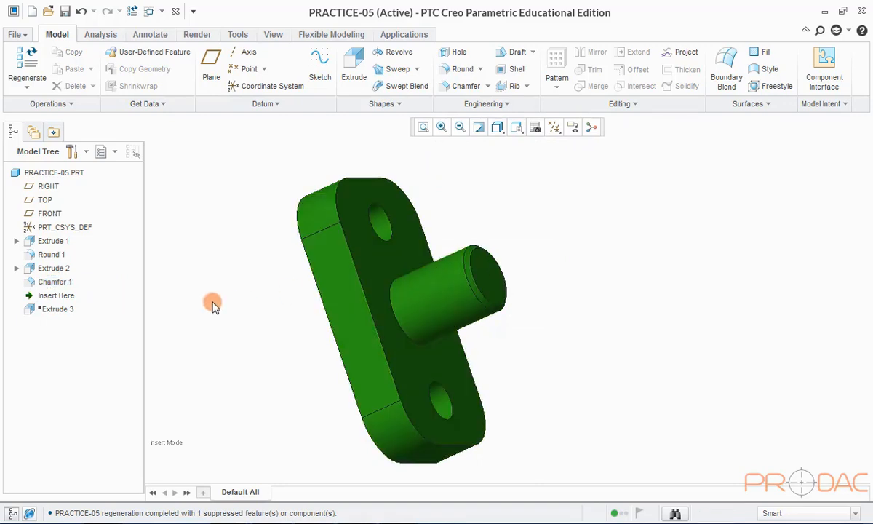
drag(56, 295, 54, 316)
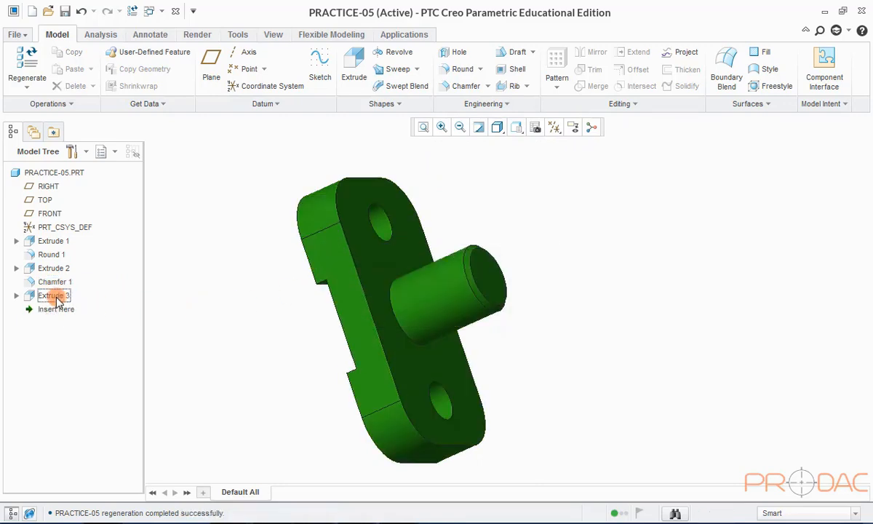
click(55, 294)
middle_drag(283, 292, 361, 302)
key(ctrl+d)
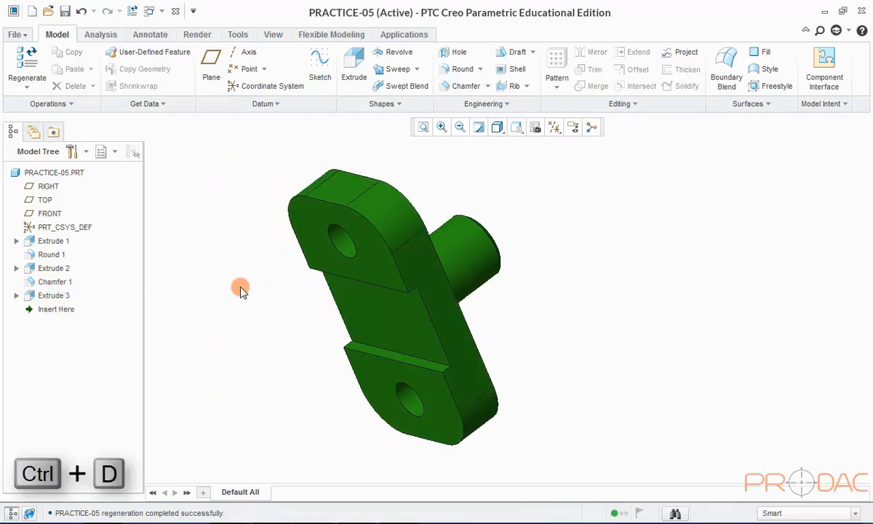
- Switch to the layer tree and examine the datum planes contained in layer 01___PRT_ALL_DTM_PLN
click(110, 157)
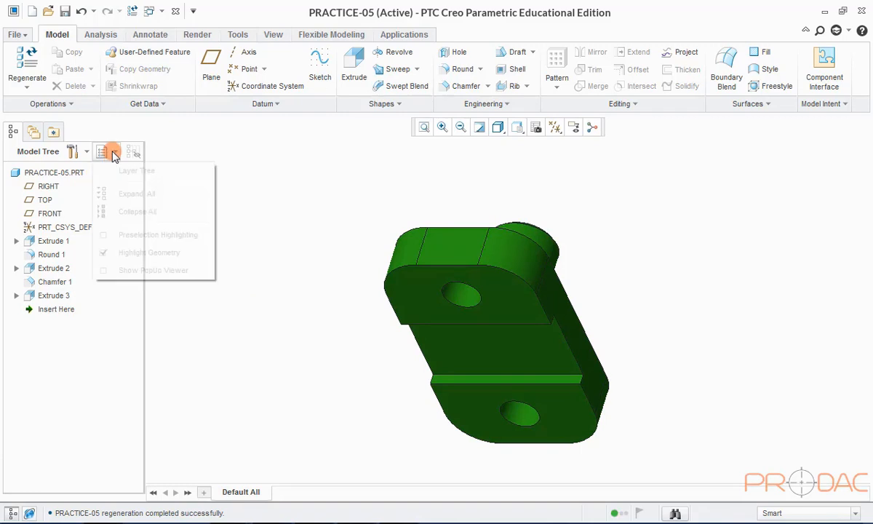
click(122, 174)
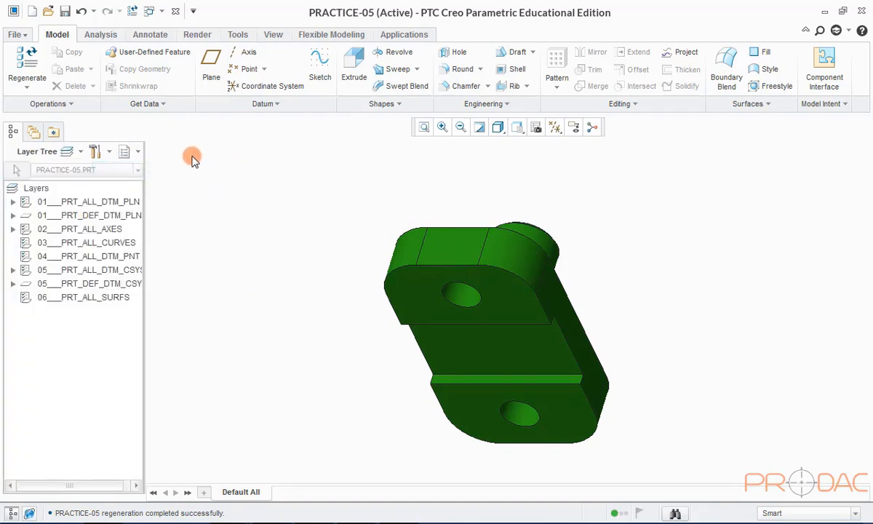
click(87, 283)
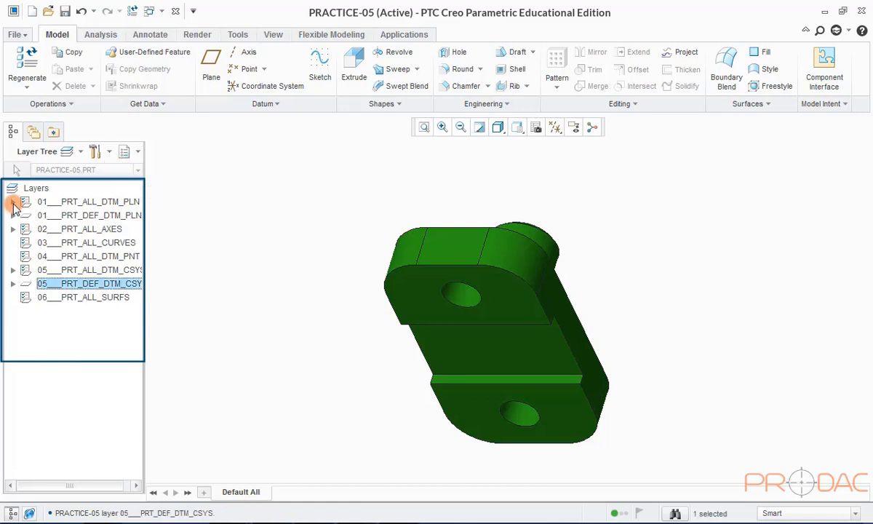
click(13, 202)
click(69, 215)
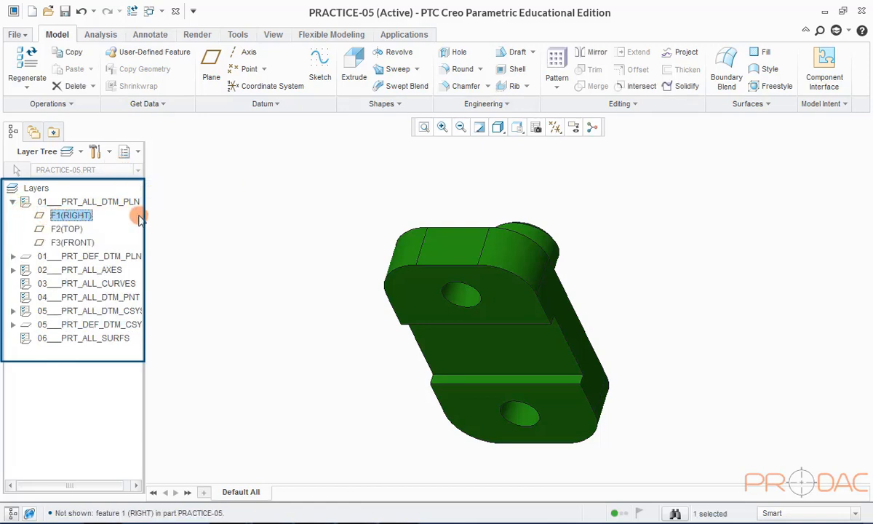
click(67, 230)
click(65, 244)
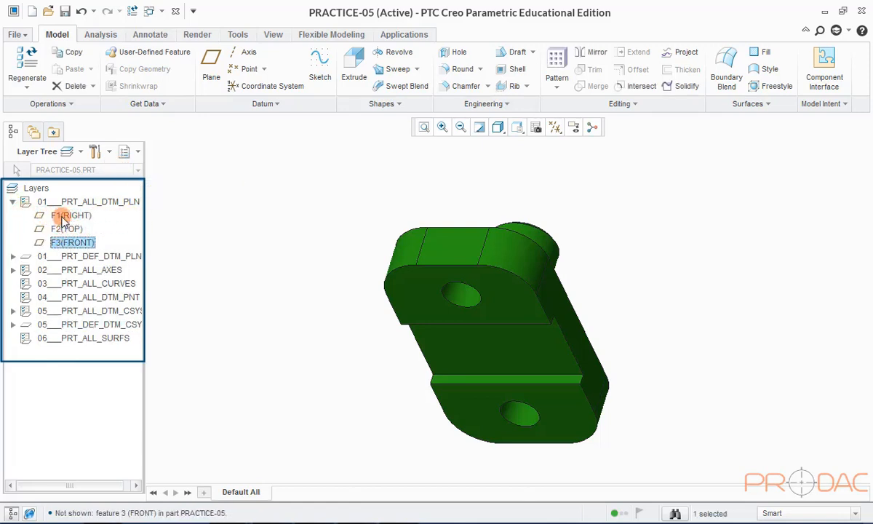
click(11, 204)
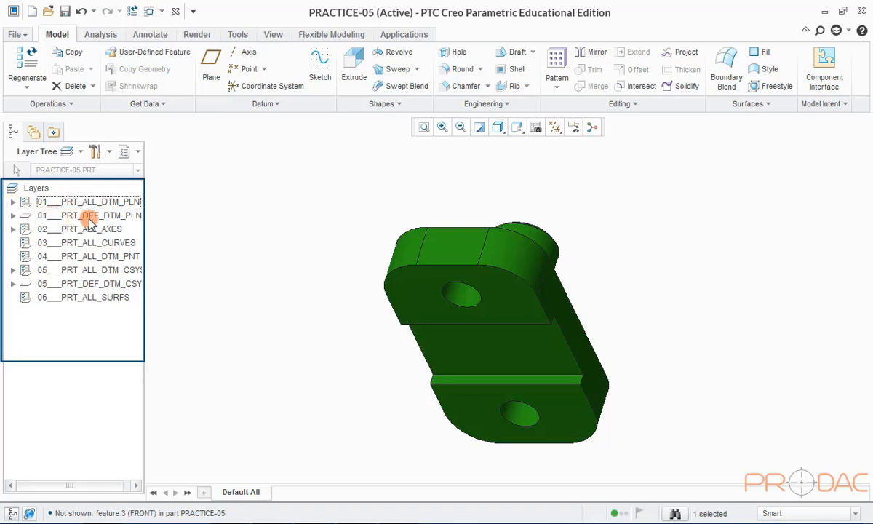
- Highlight the default datum plane, axes and curves layers, and review the commands available for the axes and curves layers together
click(72, 214)
click(71, 230)
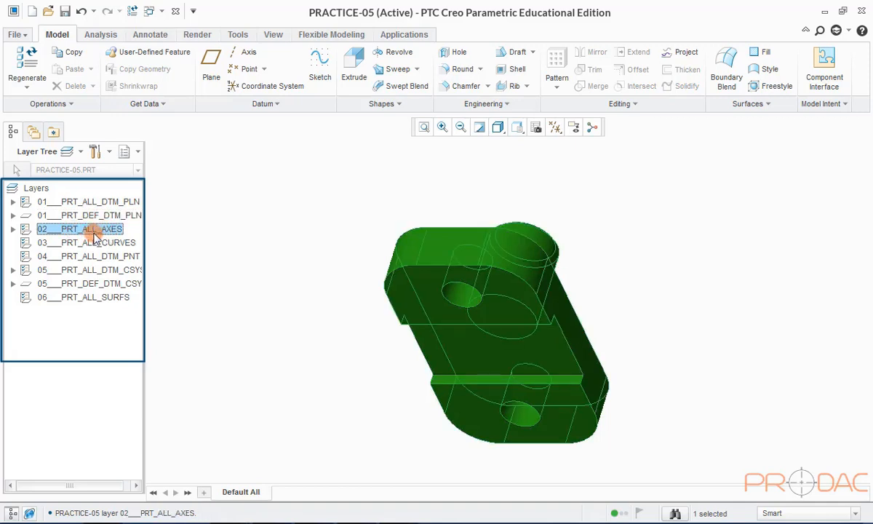
click(72, 244)
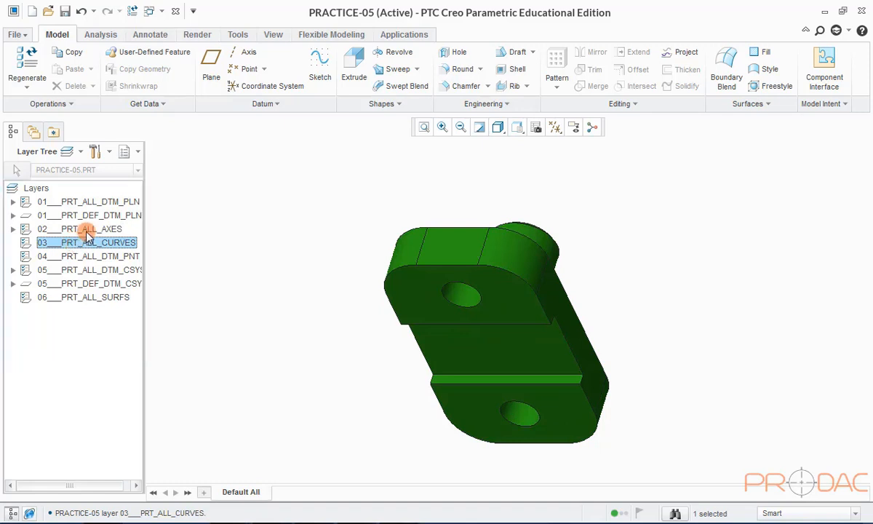
ctrl+click(93, 230)
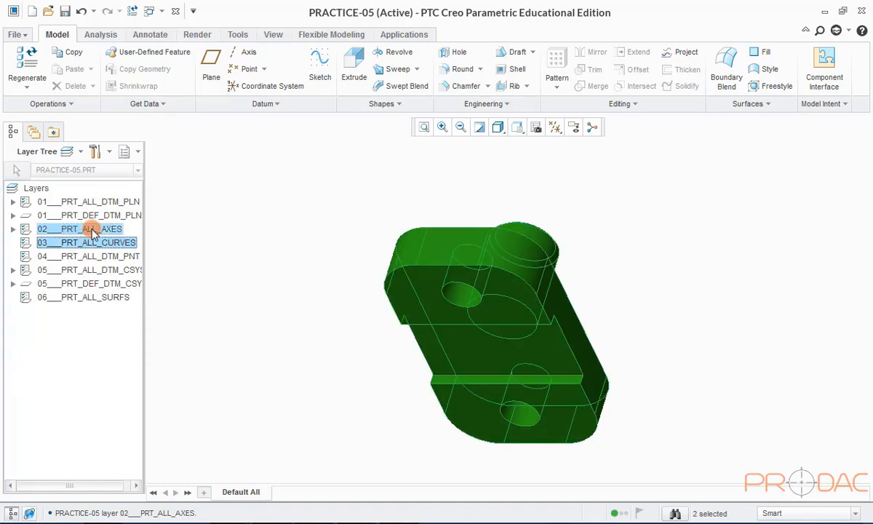
right_click(92, 230)
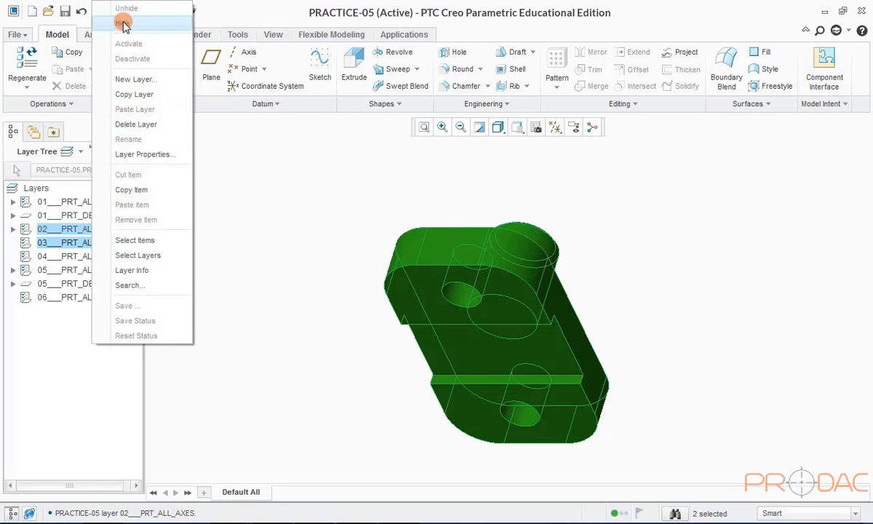
click(241, 226)
click(240, 225)
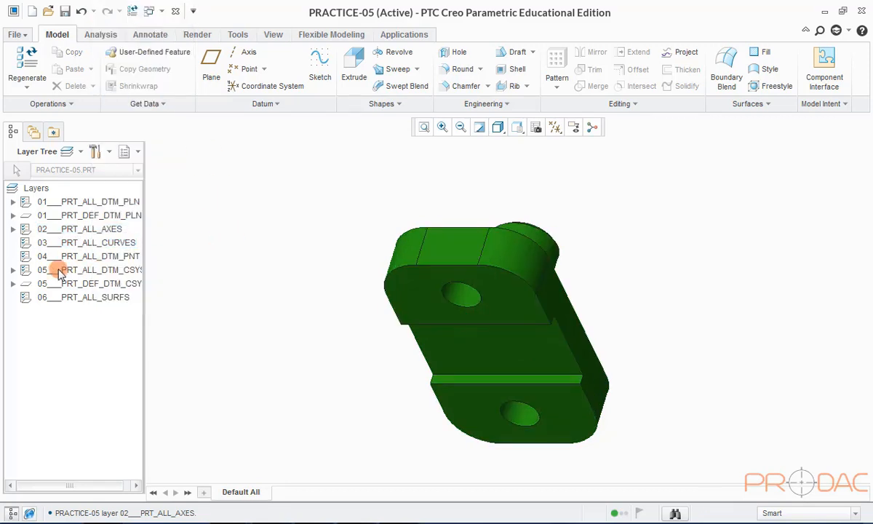
- Hide layer 03___PRT_ALL_CURVES and save the status of all layers
click(76, 247)
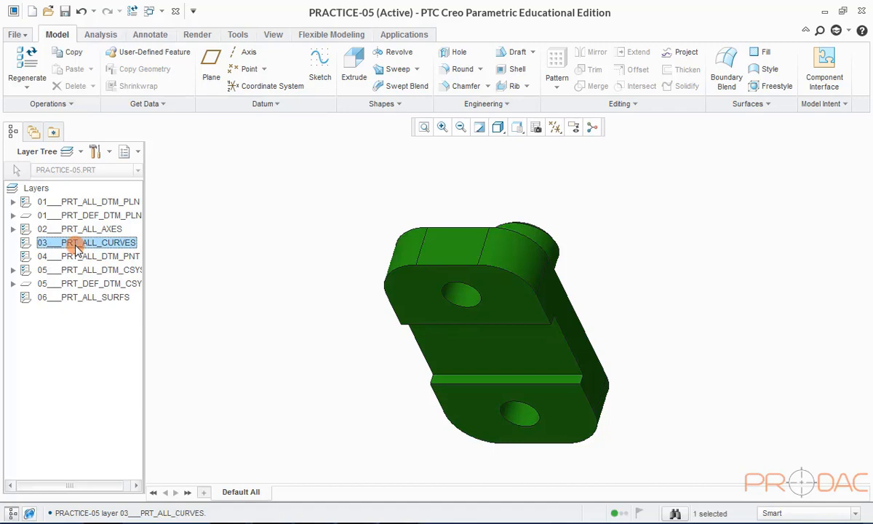
right_click(76, 248)
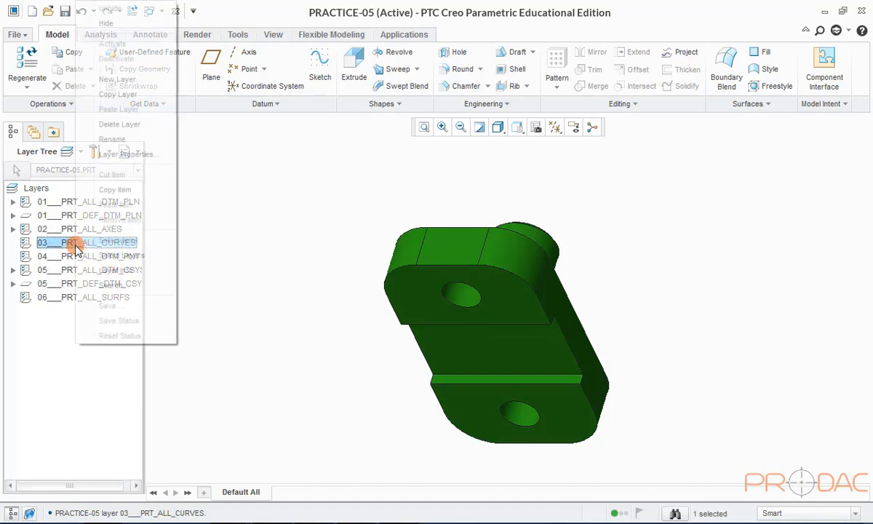
click(118, 22)
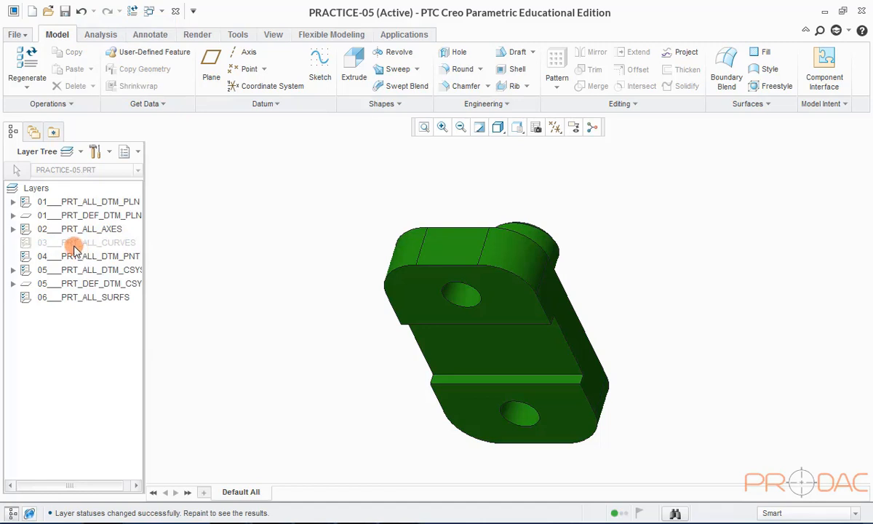
right_click(38, 191)
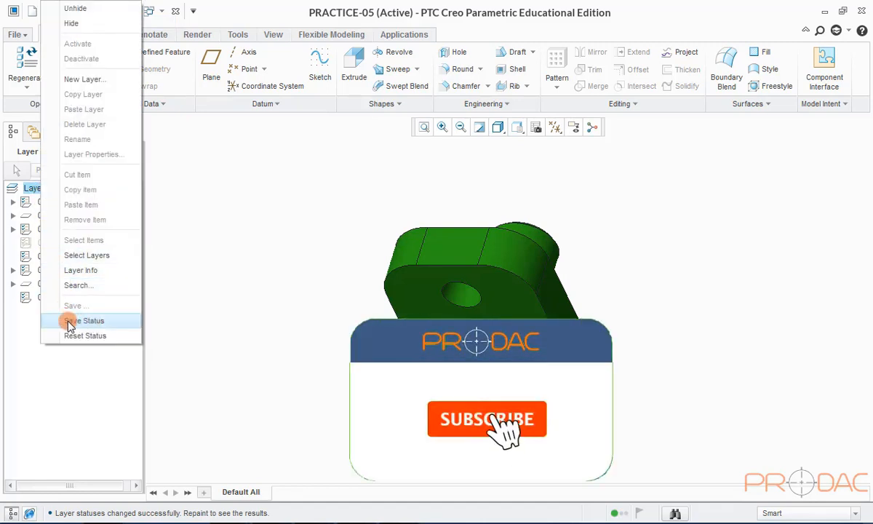
click(92, 323)
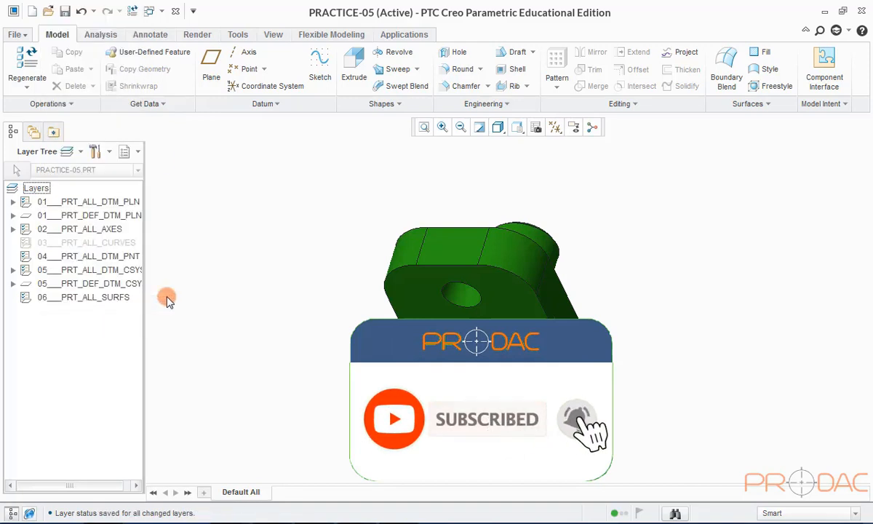
- Return to the model tree and apply tree filters that include annotations alongside features and sections
click(136, 152)
click(140, 174)
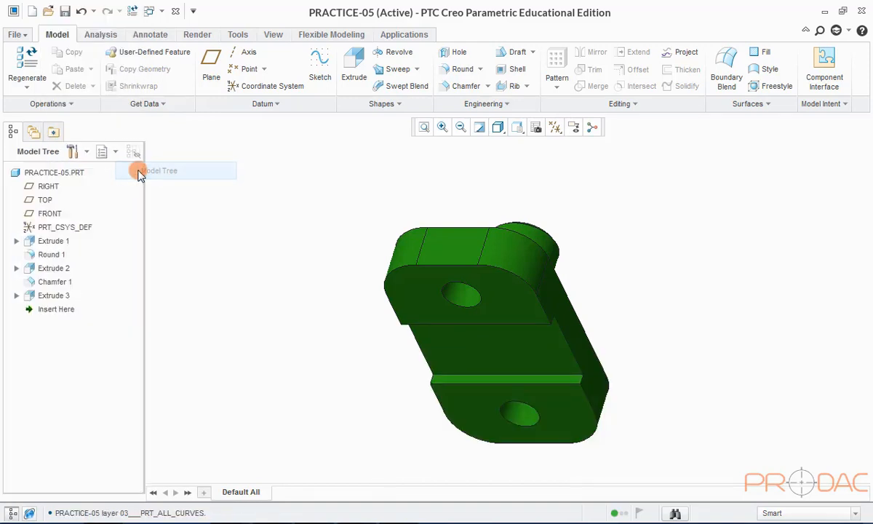
click(86, 151)
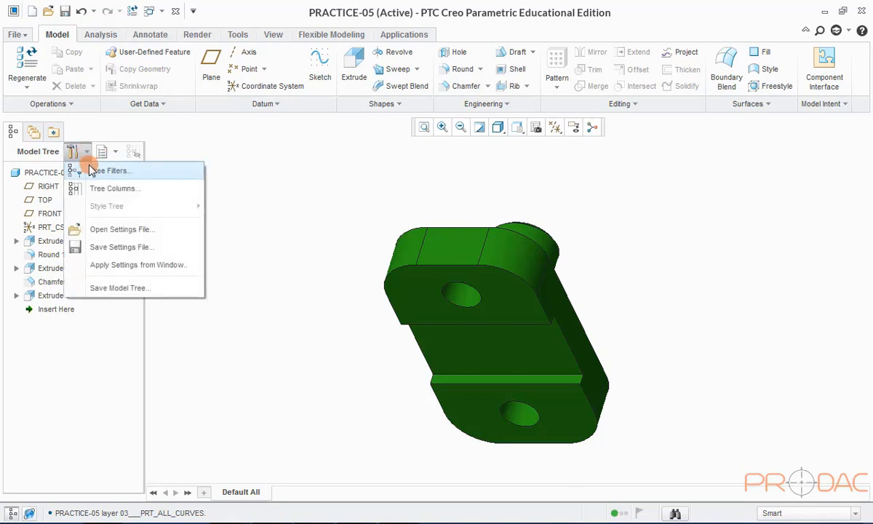
click(127, 175)
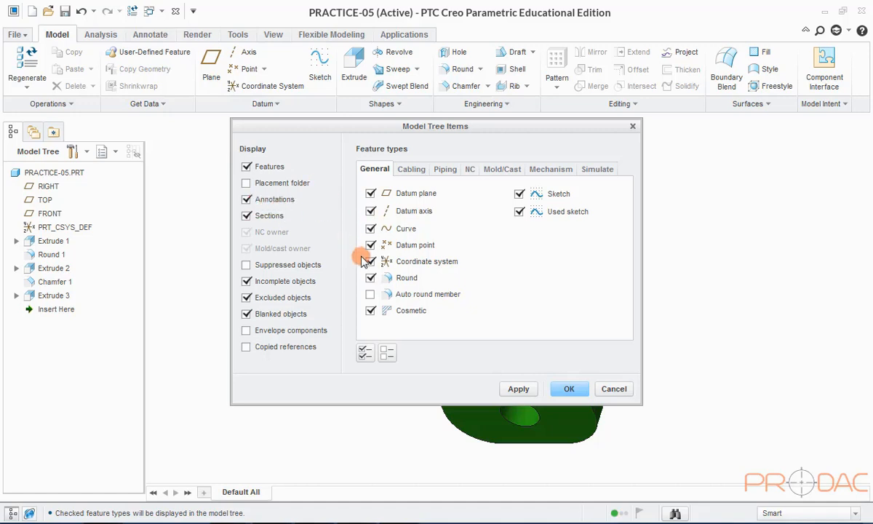
click(520, 390)
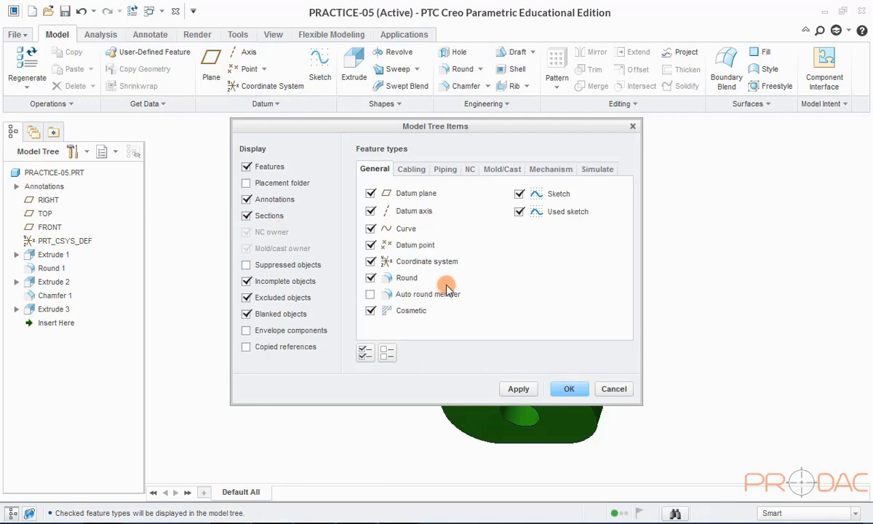
click(567, 389)
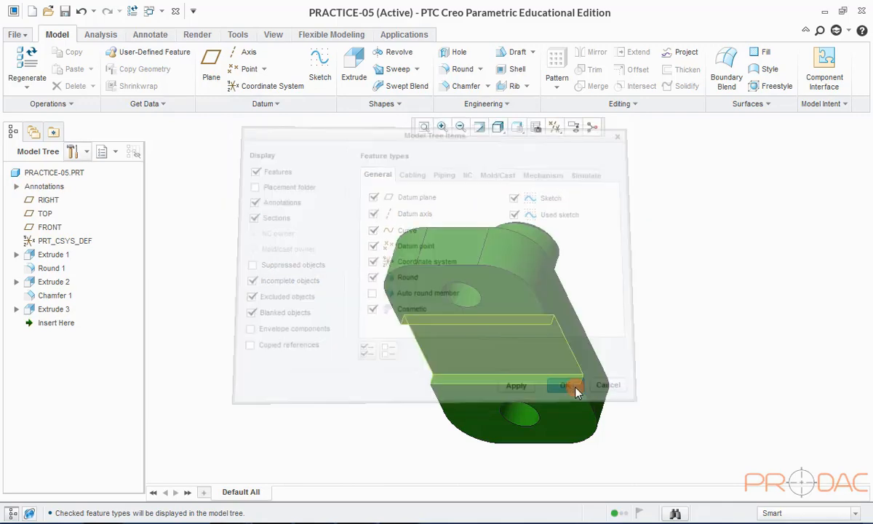
- Save the PRACTICE-05 part
click(16, 35)
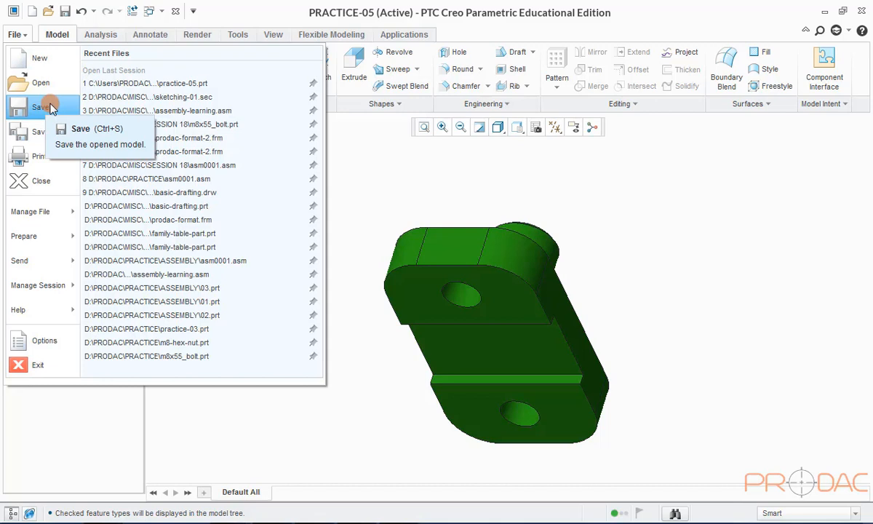
click(40, 106)
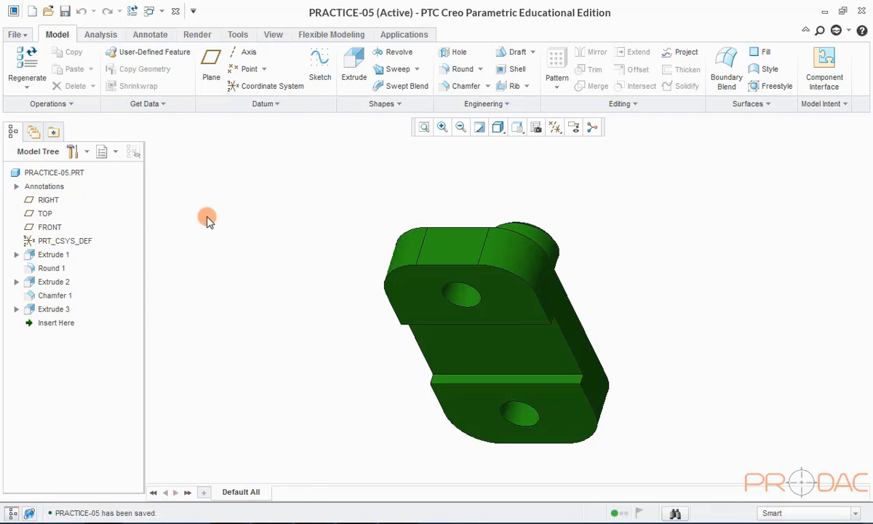
- Save a copy of the part in STEP (*.stp) format as practice-05, exporting solids and shells with the default coordinate system
click(16, 35)
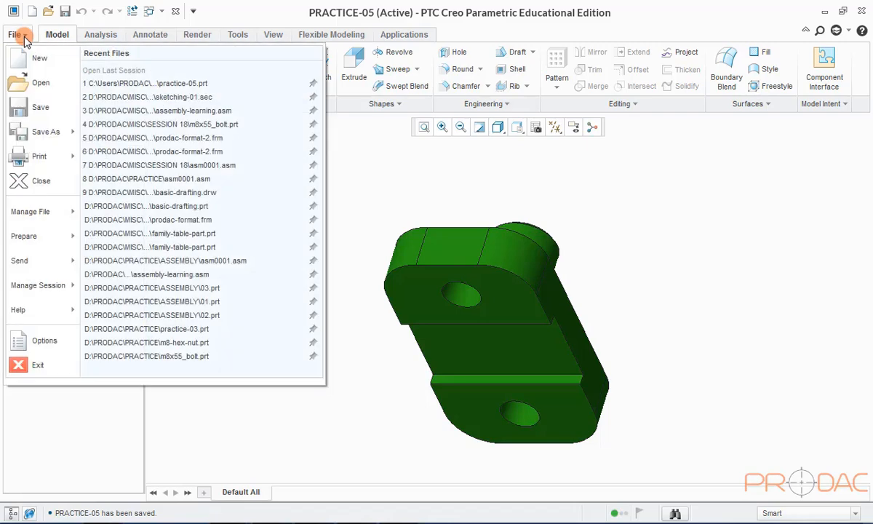
click(51, 138)
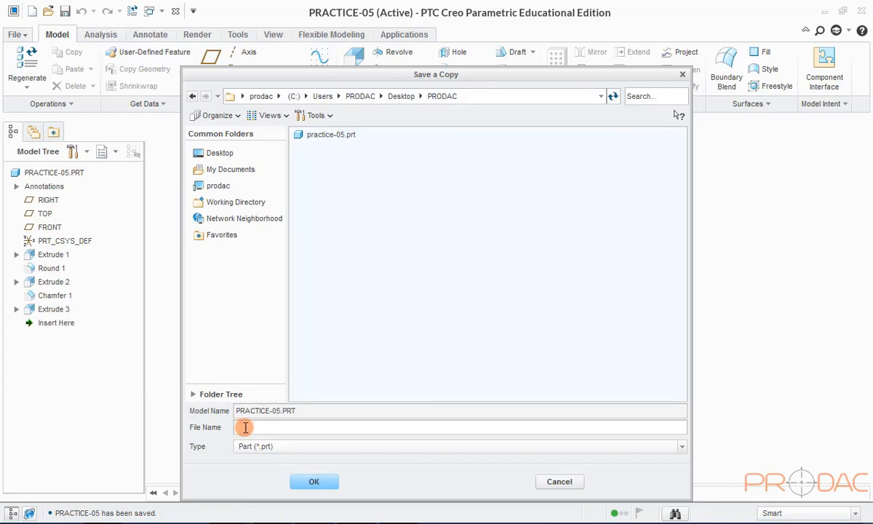
click(275, 431)
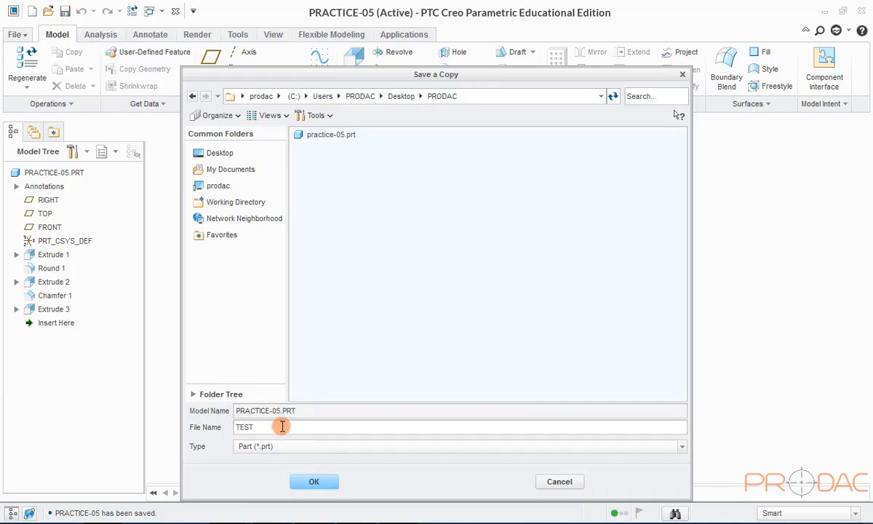
text(TEST)
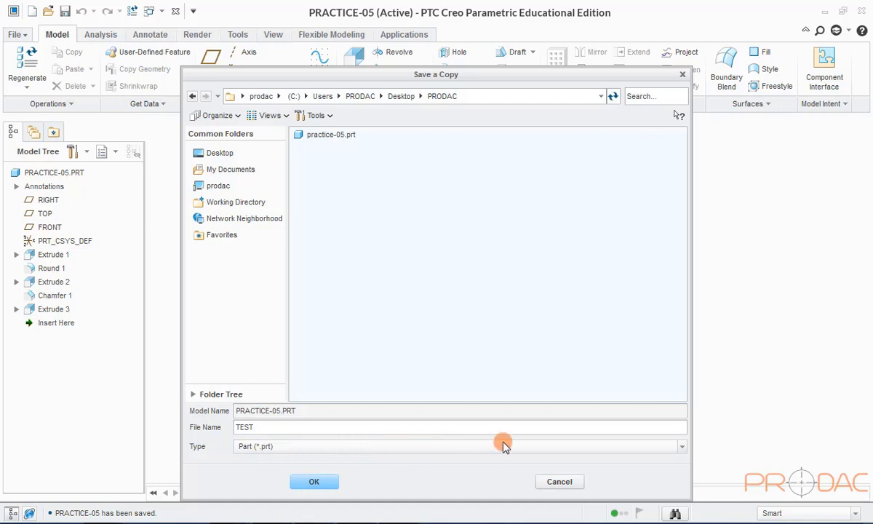
click(679, 446)
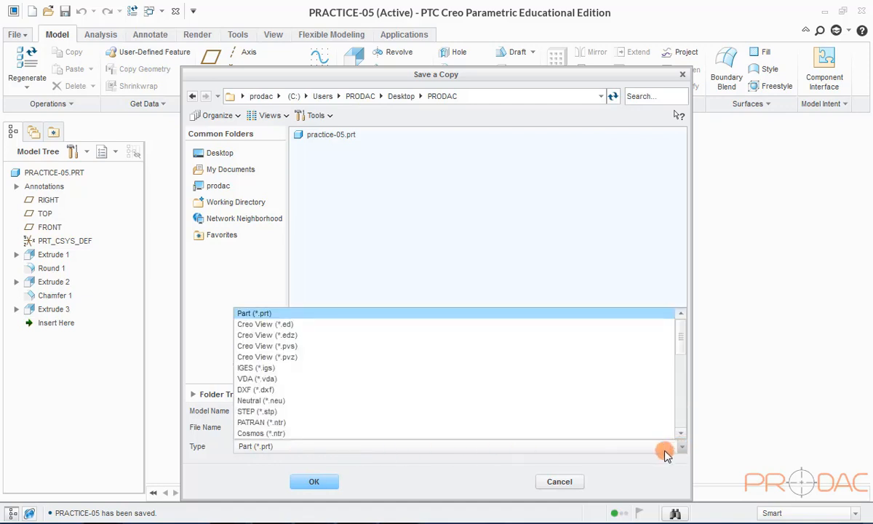
click(288, 412)
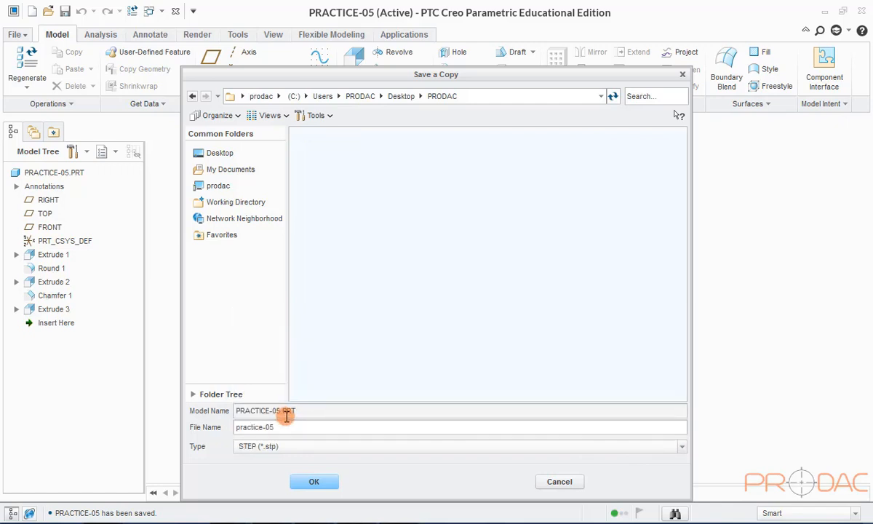
click(311, 483)
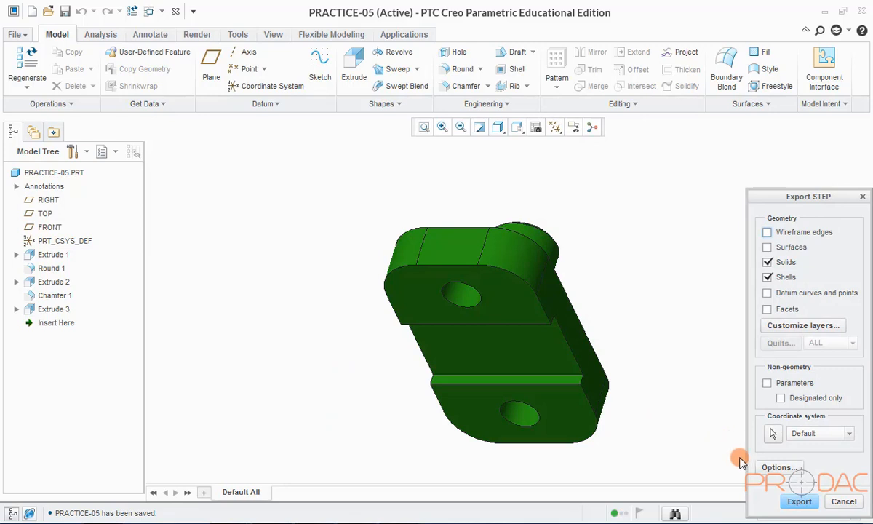
click(799, 501)
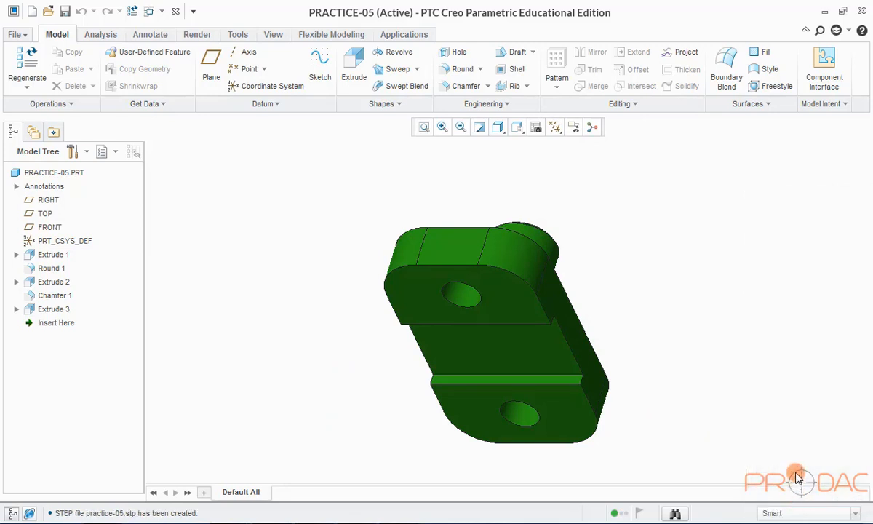
drag(199, 514, 53, 514)
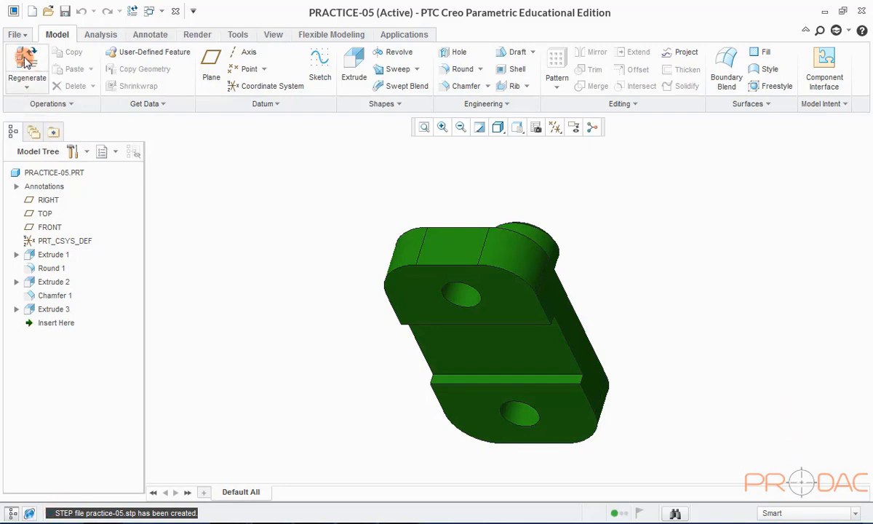
- Back up the PRACTICE-05 part into a new folder named BACK UP on the Desktop
click(19, 34)
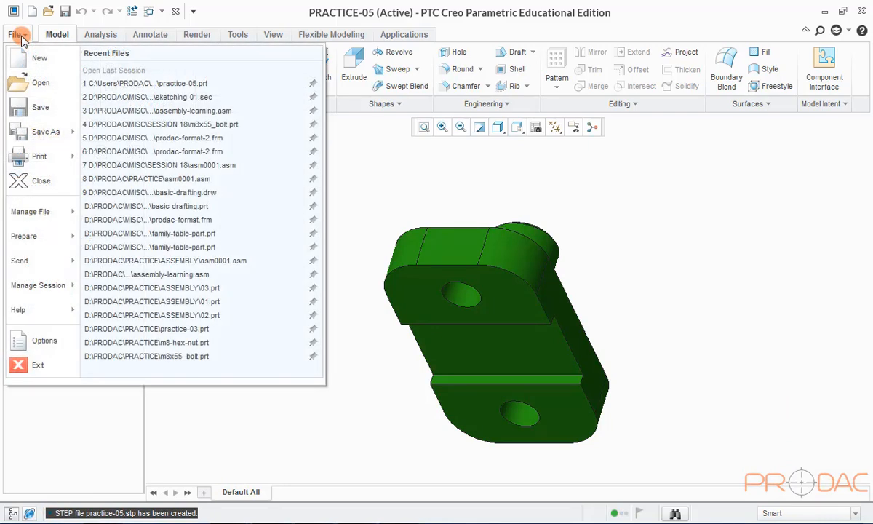
click(45, 135)
click(156, 101)
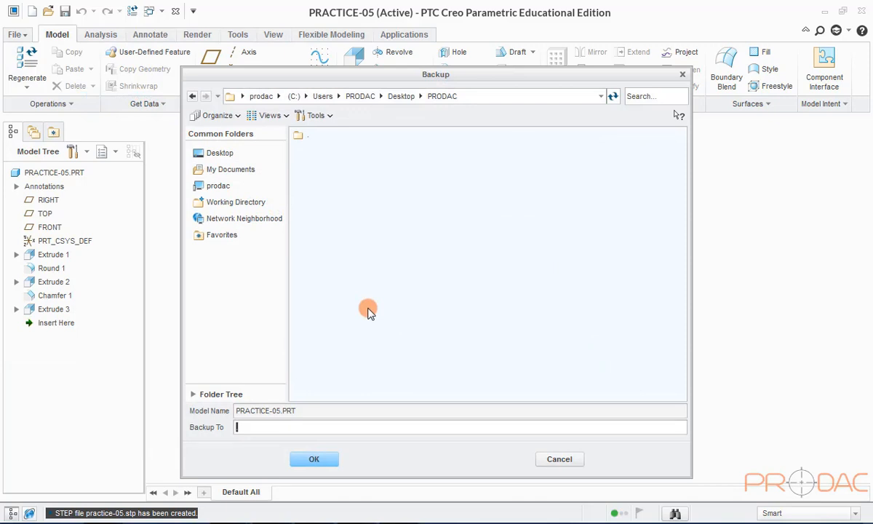
click(401, 96)
right_click(330, 194)
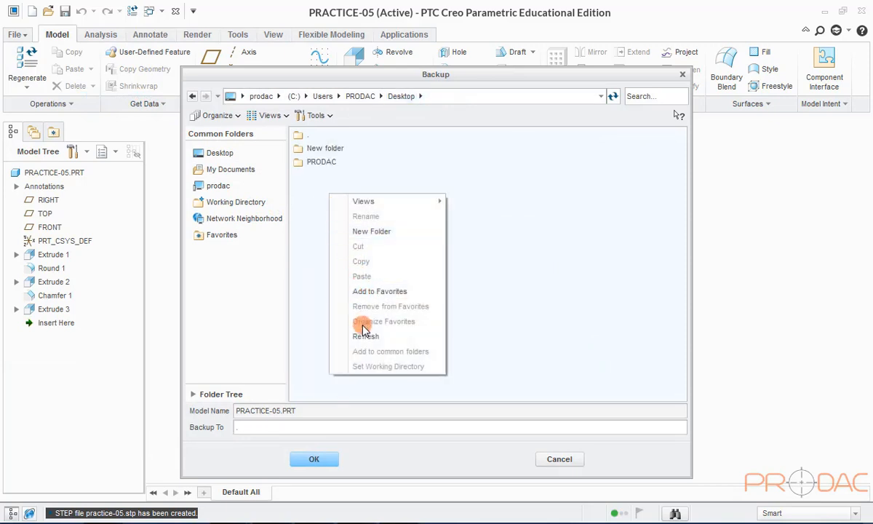
click(357, 231)
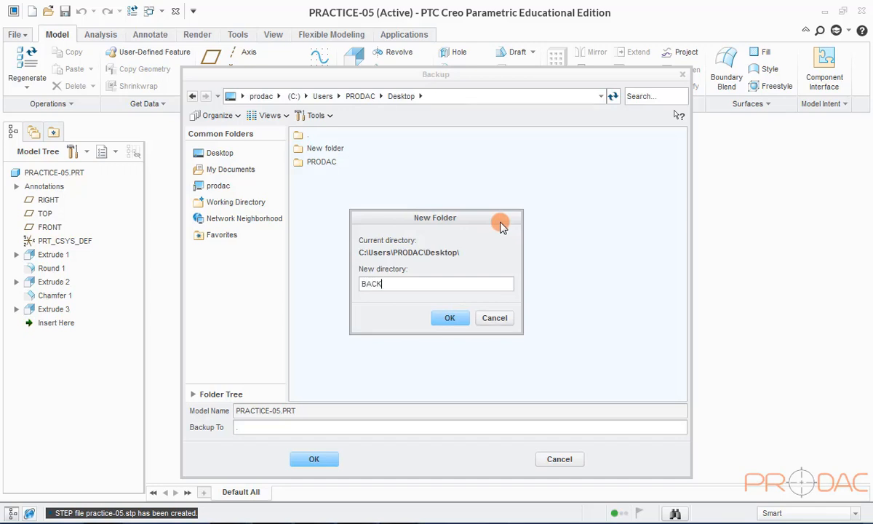
click(449, 318)
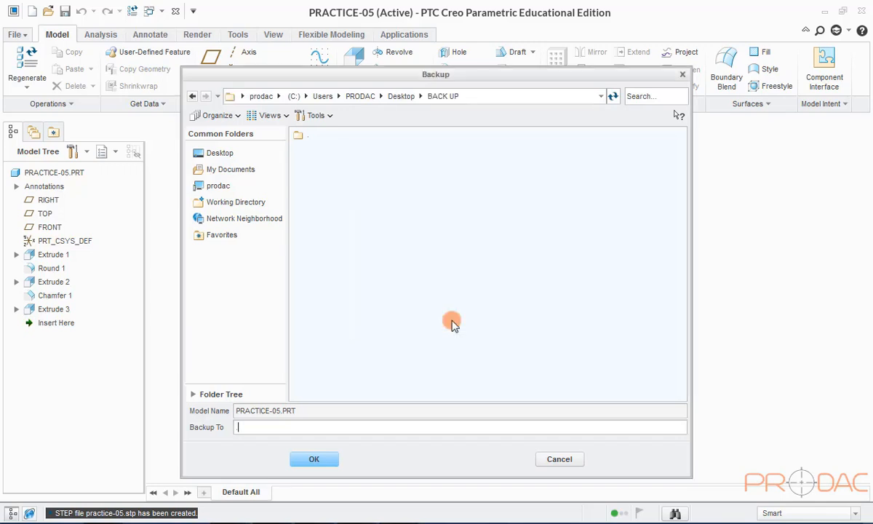
click(314, 460)
- Rename the part to TRIAL-01 both on disk and in session
click(16, 36)
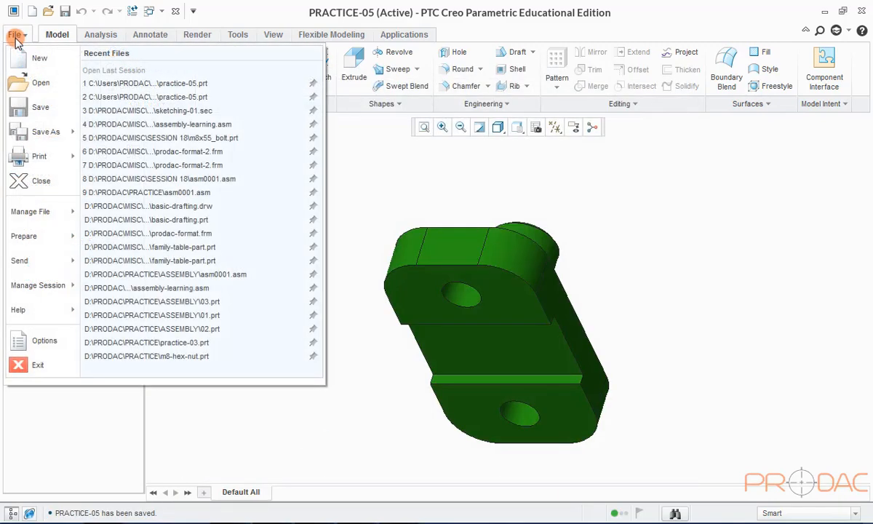
mouse_move(48, 211)
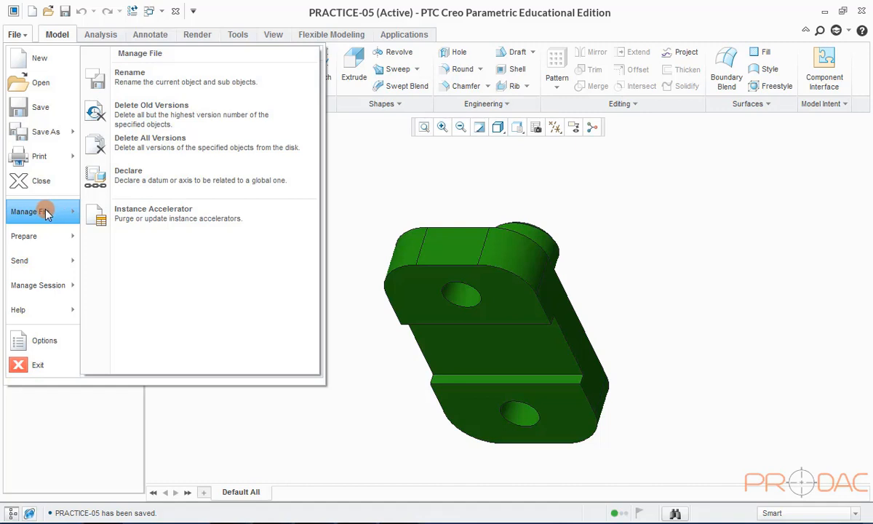
click(156, 77)
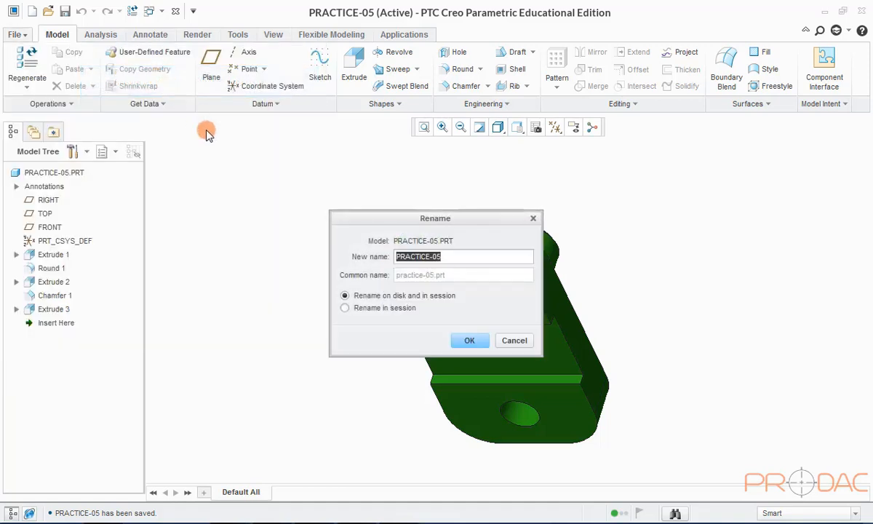
text(TRIAL-01)
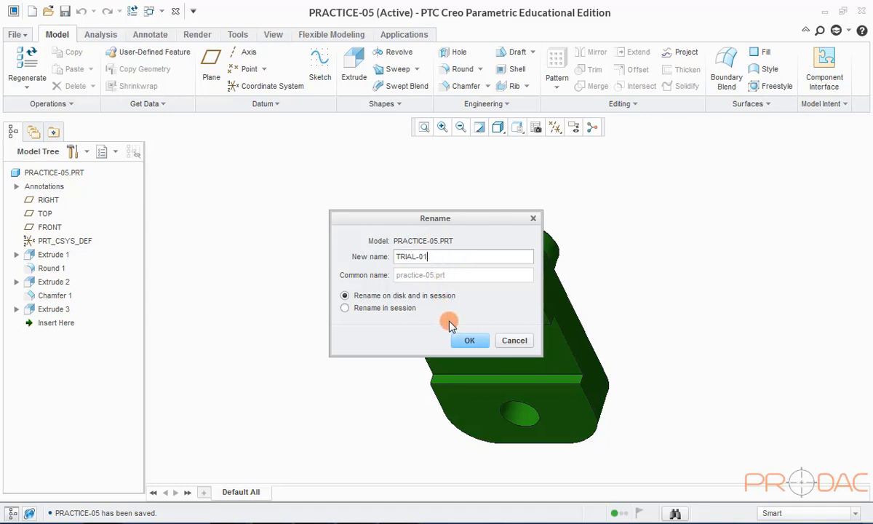
click(466, 345)
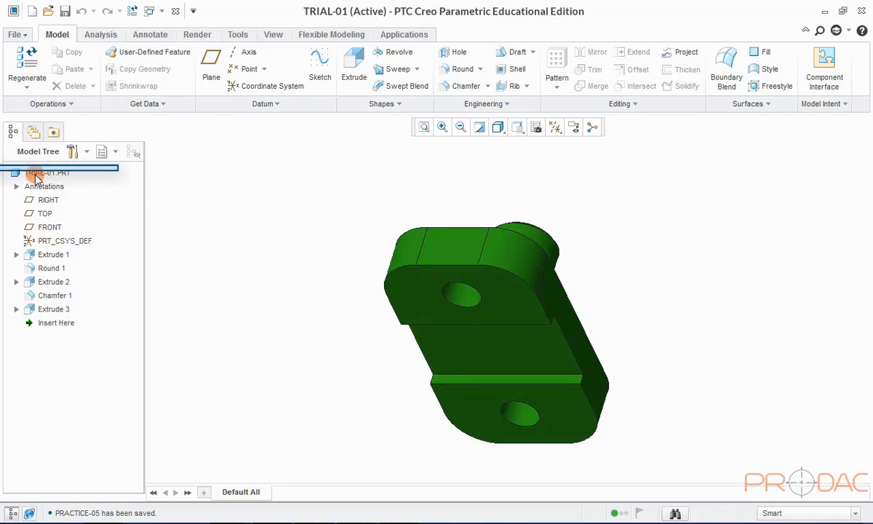
click(50, 174)
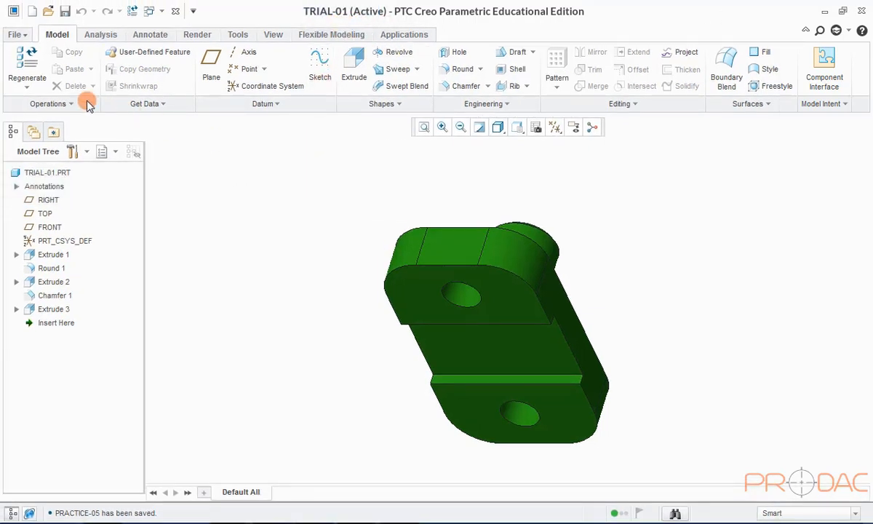
- Assign the nylon.mtl material from the material library to the part through its model properties
click(17, 35)
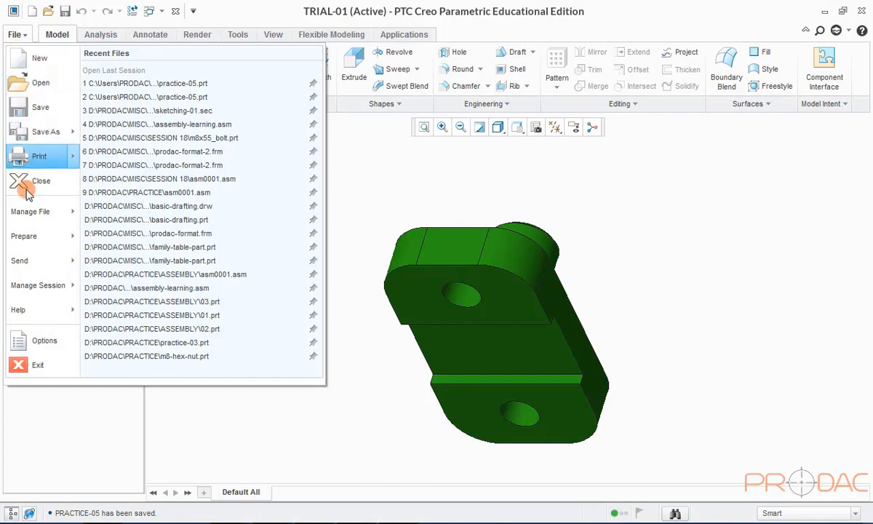
mouse_move(40, 218)
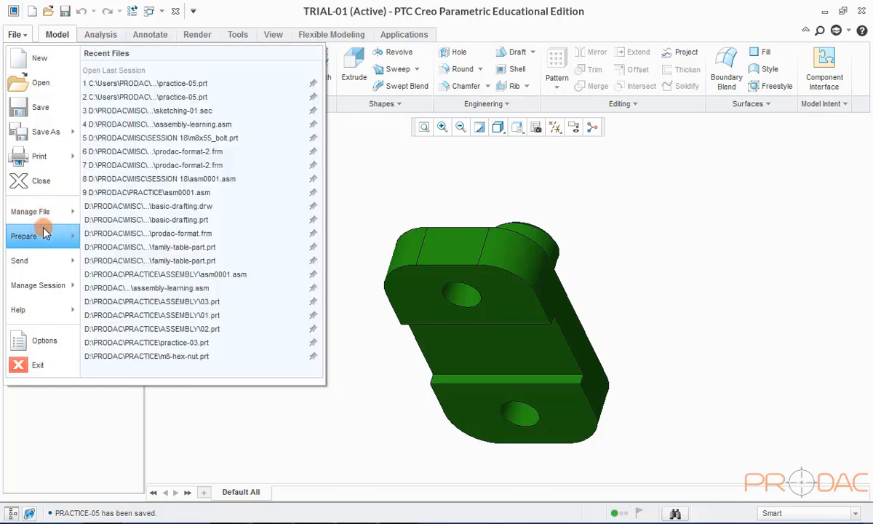
mouse_move(37, 238)
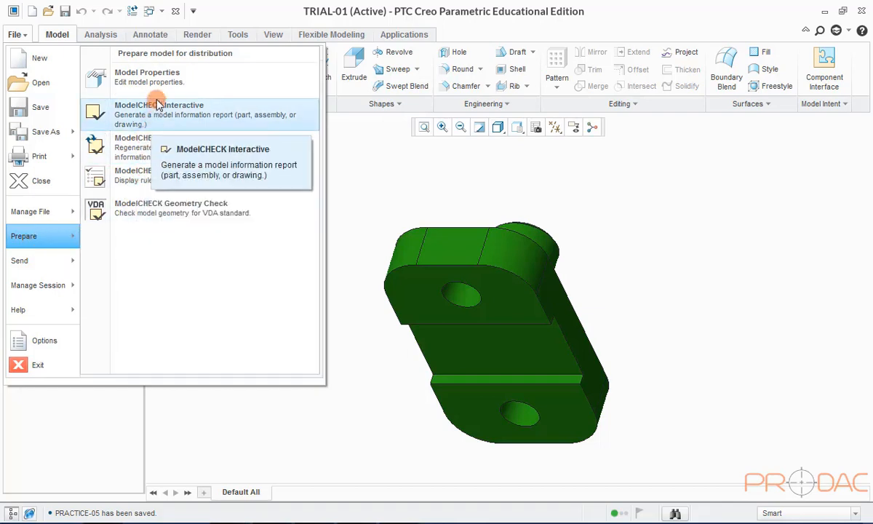
click(166, 79)
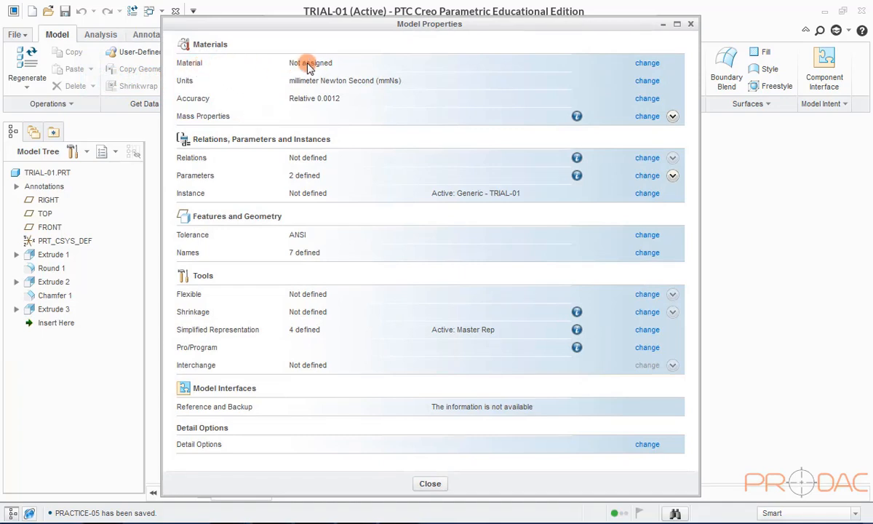
click(648, 66)
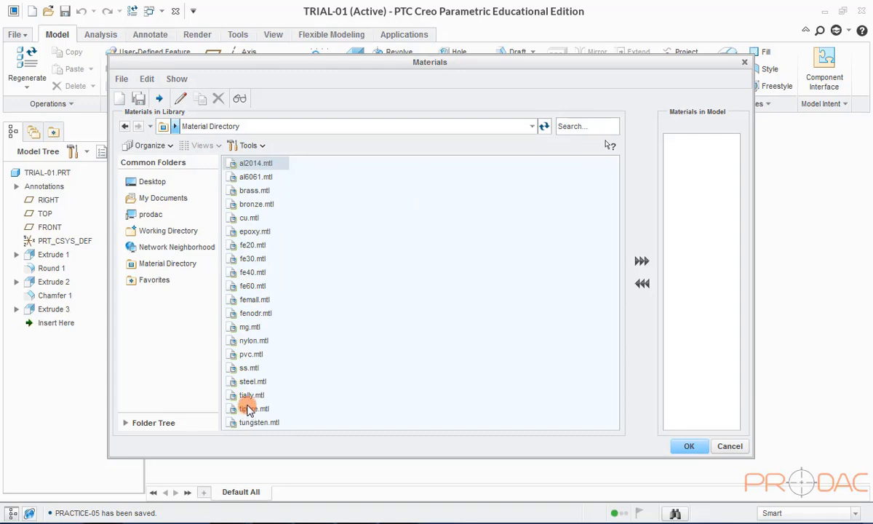
click(253, 340)
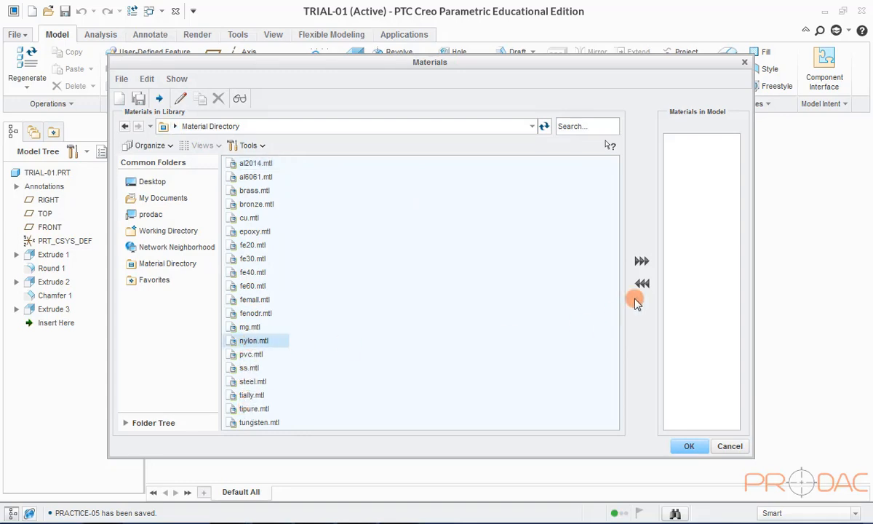
click(641, 261)
click(689, 447)
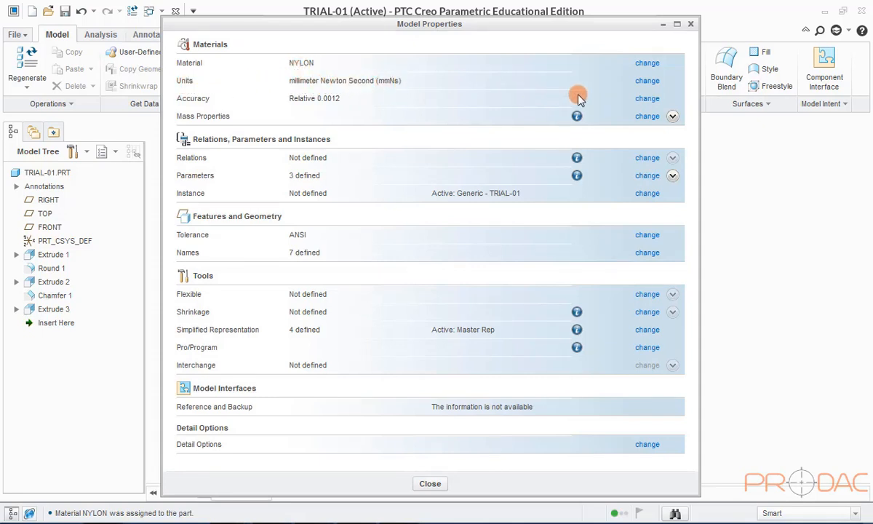
- Change the model's unit system to Inch Pound Second (IPS), interpreting the existing dimensions
click(644, 81)
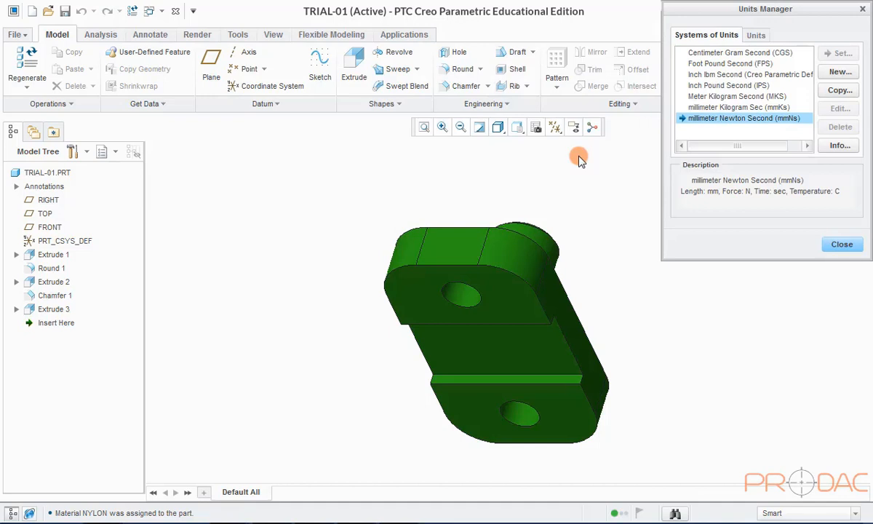
click(717, 85)
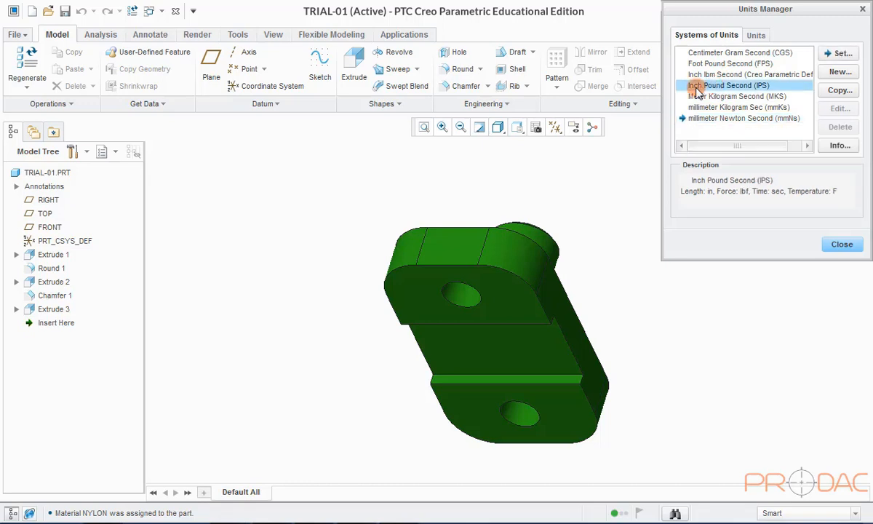
click(841, 53)
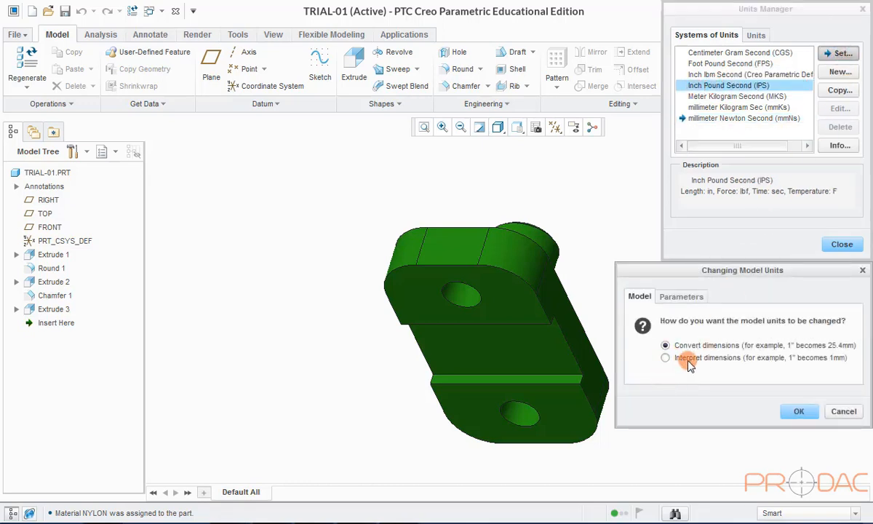
click(665, 358)
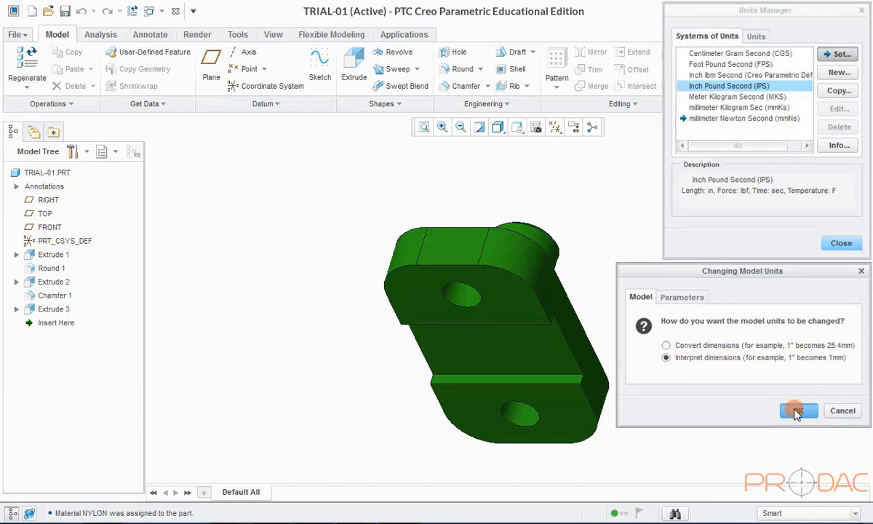
click(798, 411)
click(842, 244)
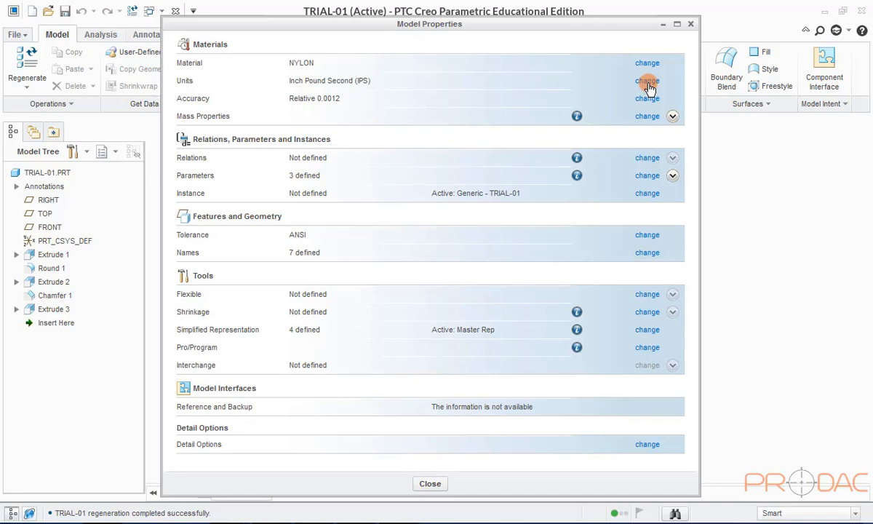
- Set the unit system to millimeter Newton Second (mmNs) with dimensions interpreted, and close the model properties
click(647, 80)
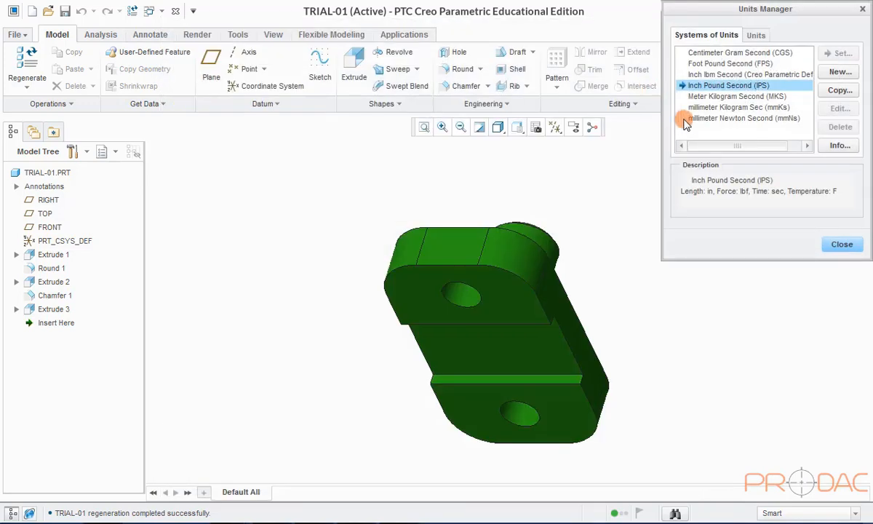
click(735, 118)
click(839, 53)
click(677, 358)
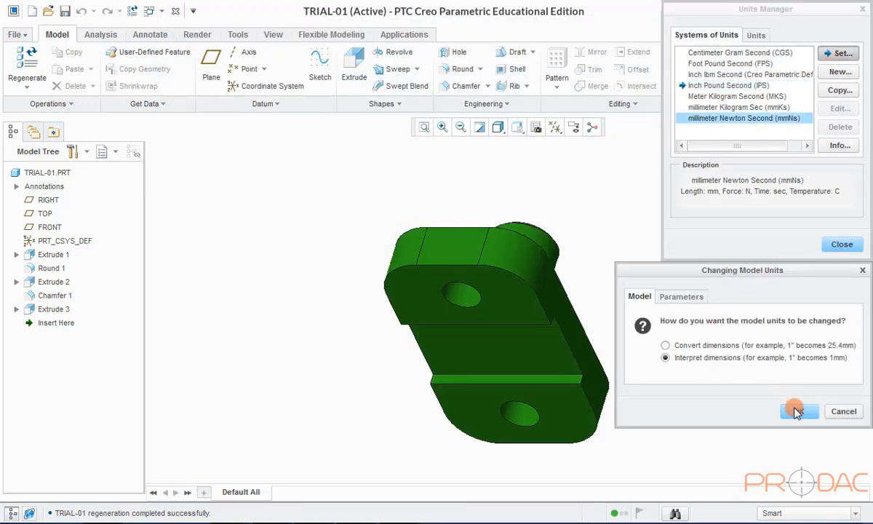
click(798, 411)
click(842, 244)
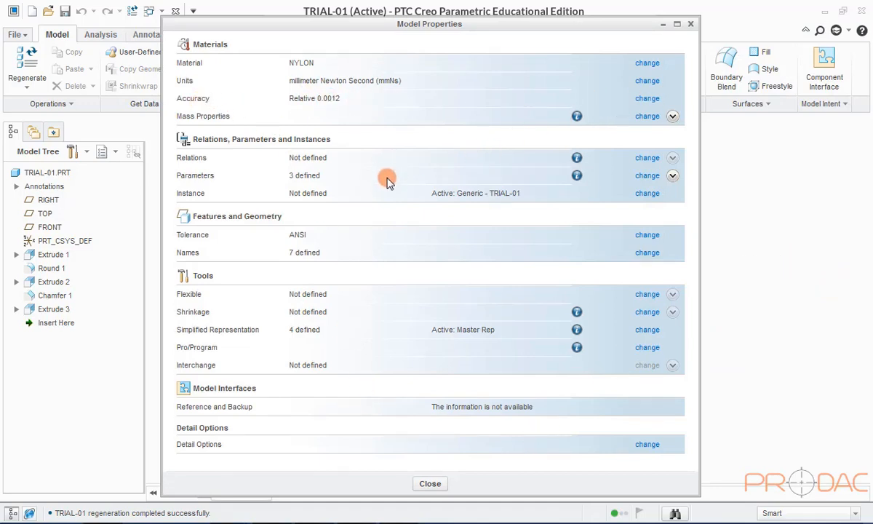
click(427, 484)
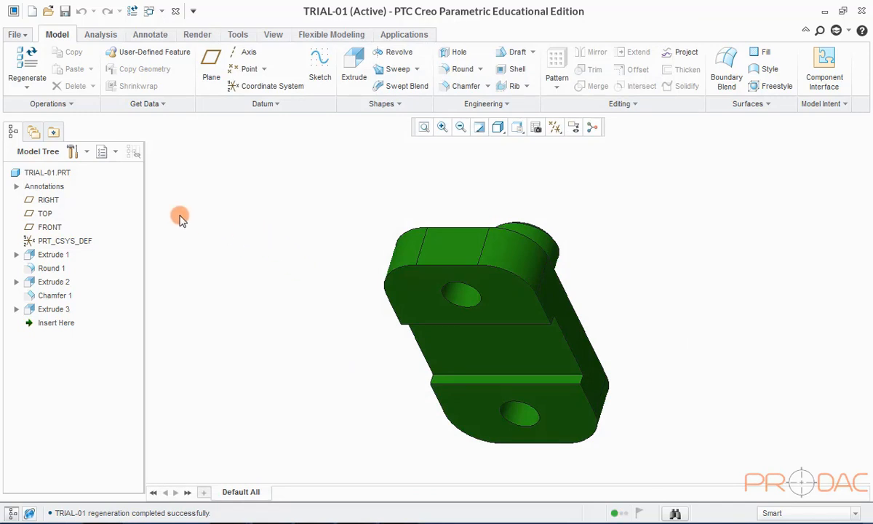
- Generate an interactive ModelCHECK report for the TRIAL-01 part
click(24, 35)
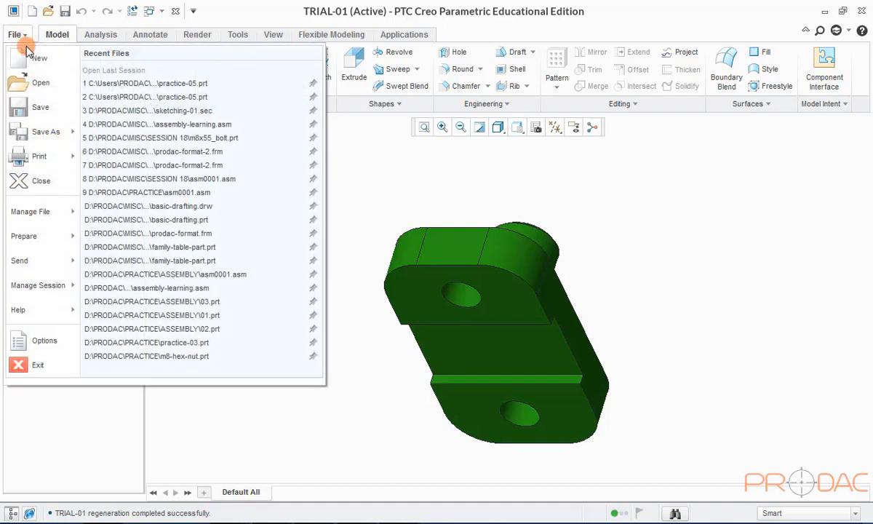
click(33, 236)
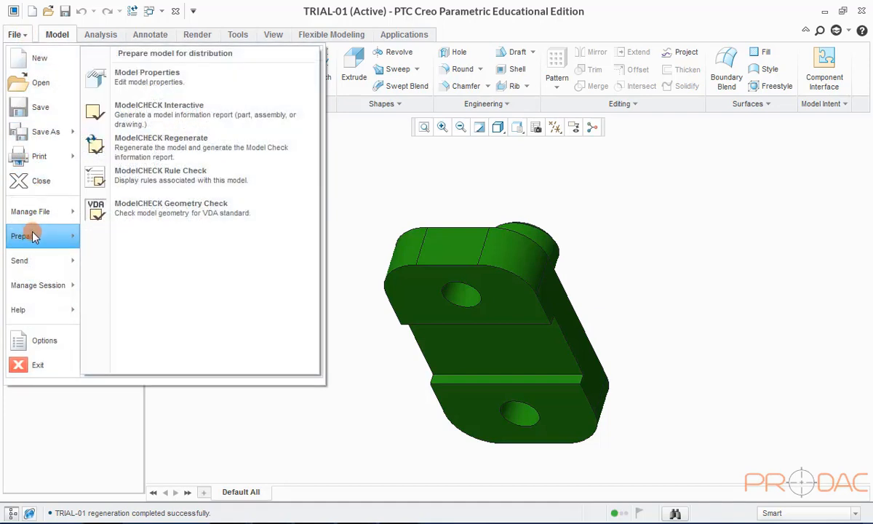
click(186, 123)
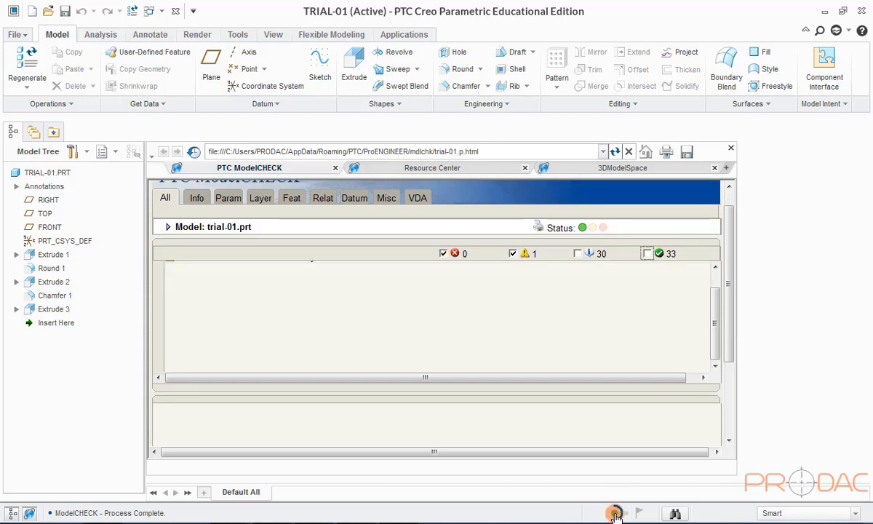
- Include the informational checks alongside errors and warnings in the ModelCHECK report and review the listed results
click(443, 274)
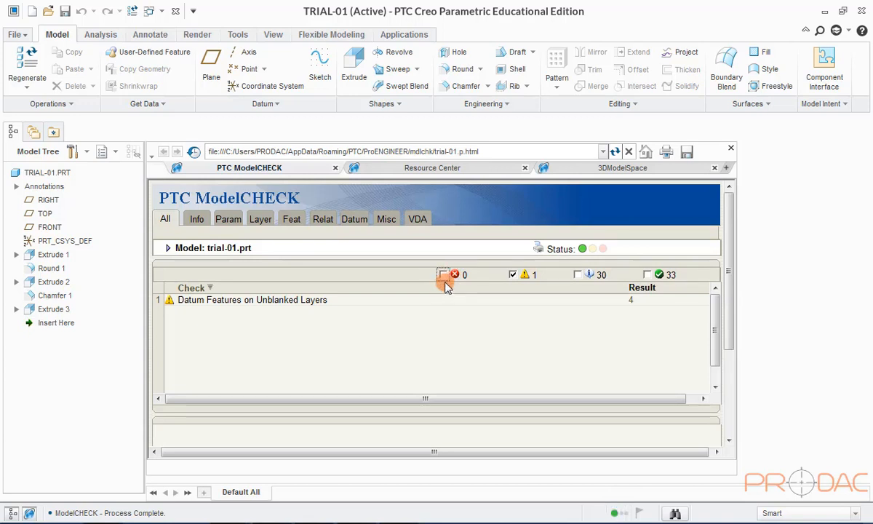
click(444, 275)
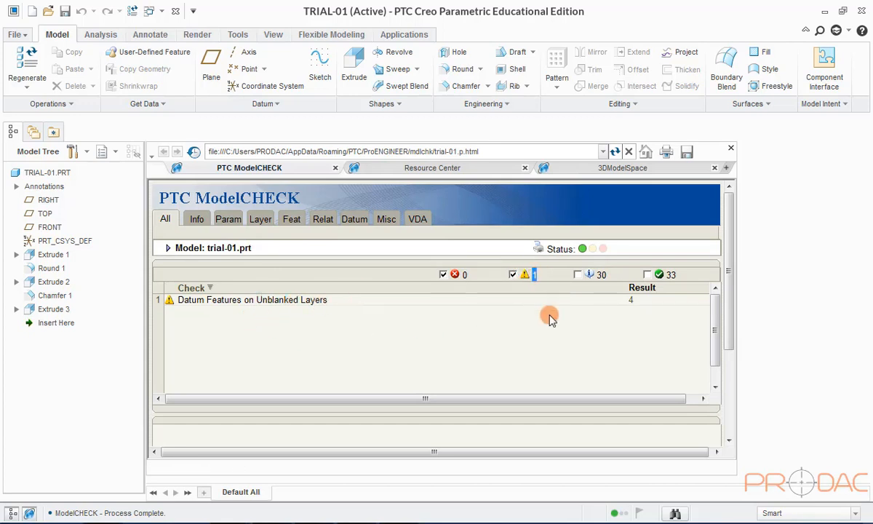
click(579, 275)
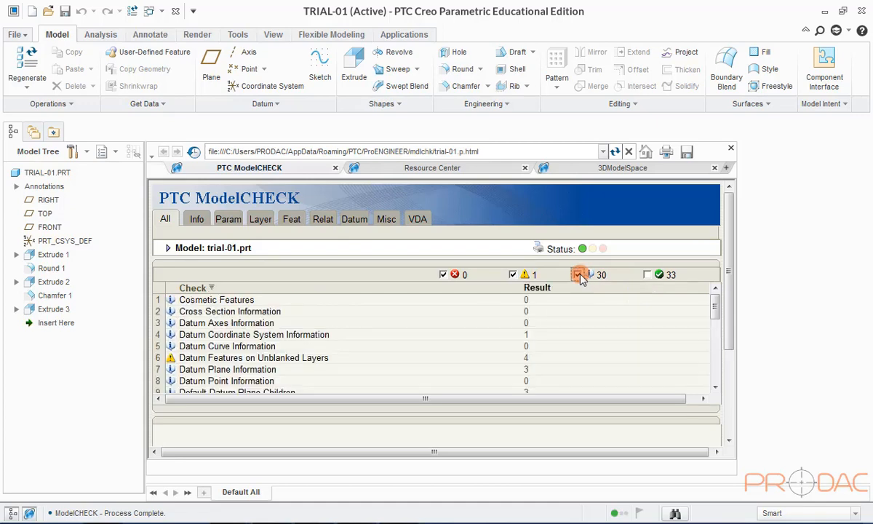
scroll(373, 333, down, 1)
scroll(373, 333, down, 1)
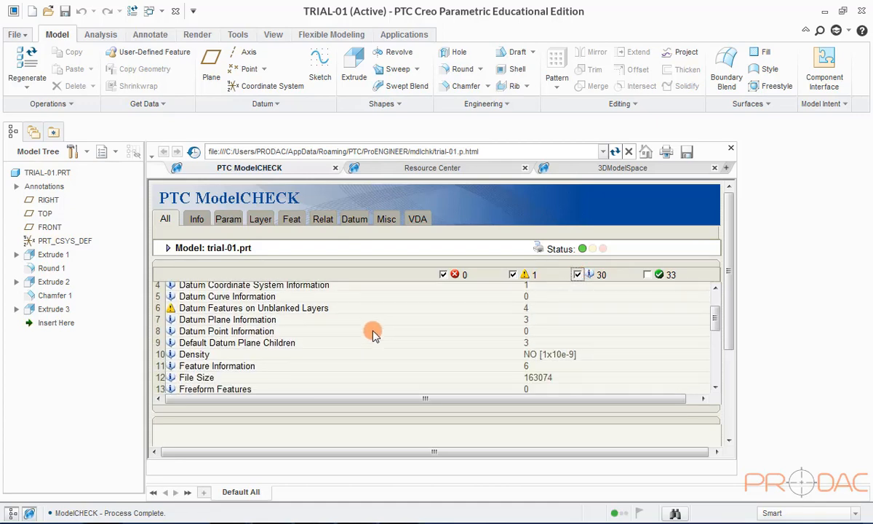
scroll(373, 333, down, 1)
scroll(372, 333, up, 1)
scroll(372, 333, up, 2)
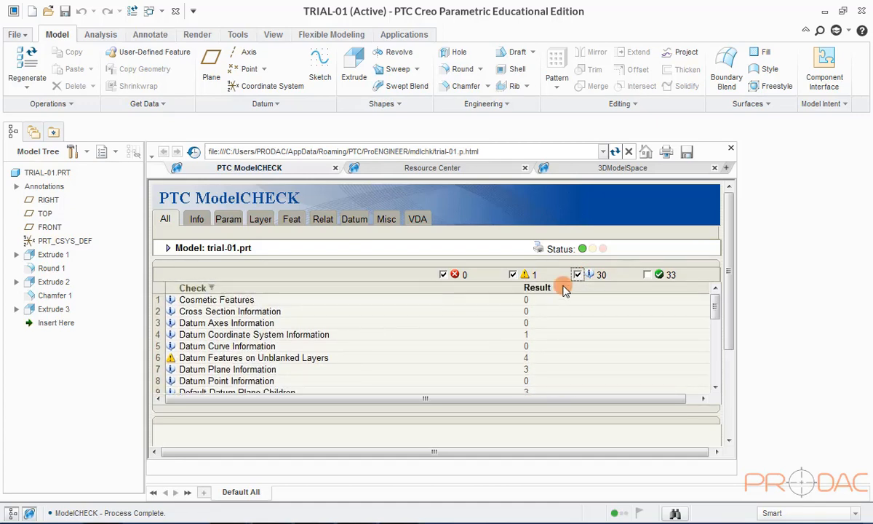
- Hide the informational checks in the ModelCHECK report, review the passed checks and hide them again, and close the report
click(577, 274)
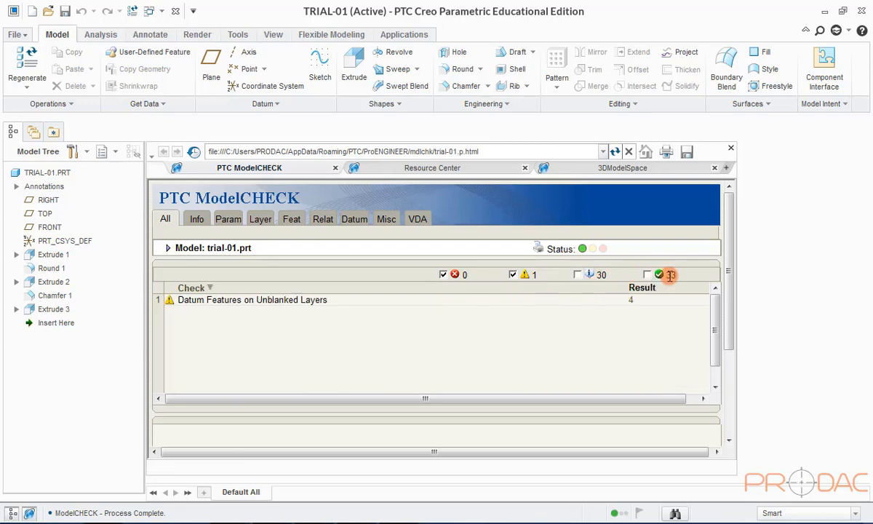
click(647, 275)
scroll(313, 353, down, 4)
scroll(384, 349, down, 5)
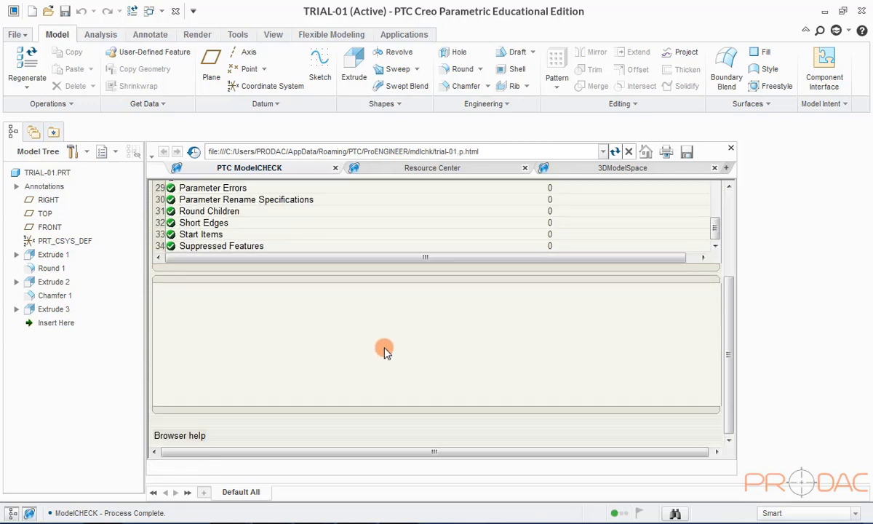
scroll(645, 306, up, 3)
click(647, 253)
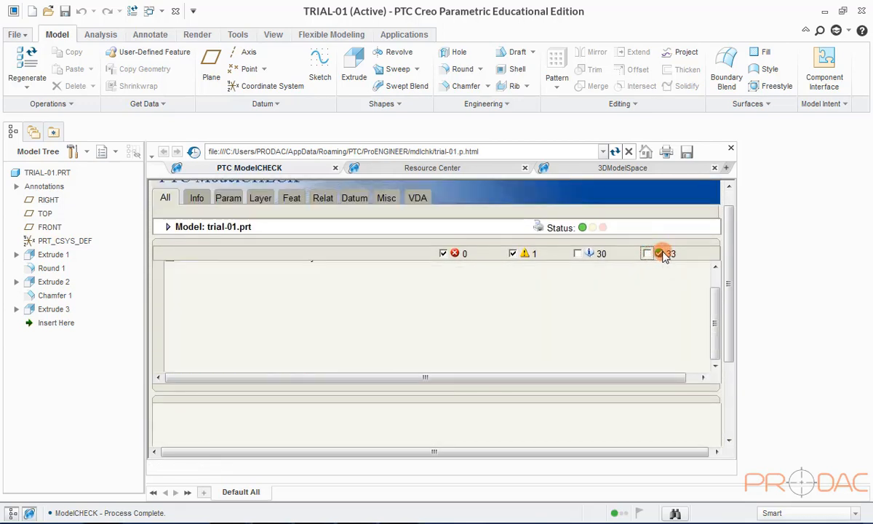
click(731, 148)
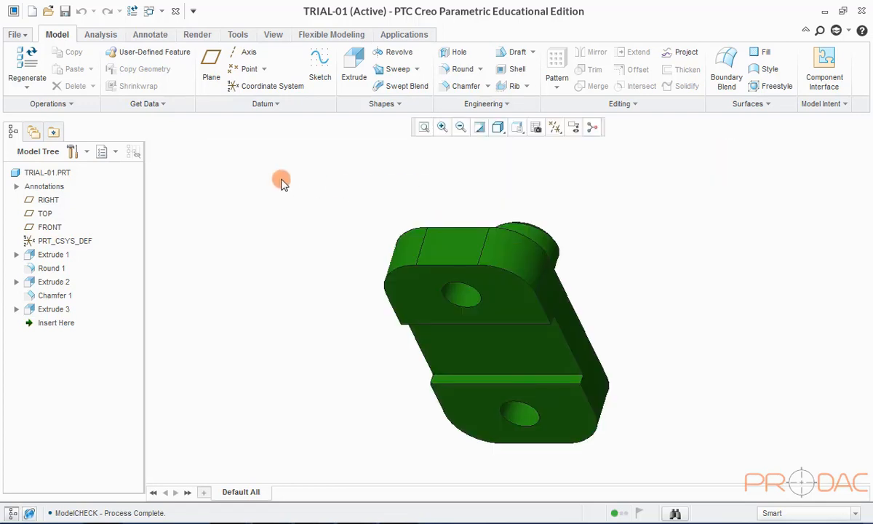
- Look over the send and session-management commands, examine the System Colors and Selection settings in the program options, and close the options
click(16, 34)
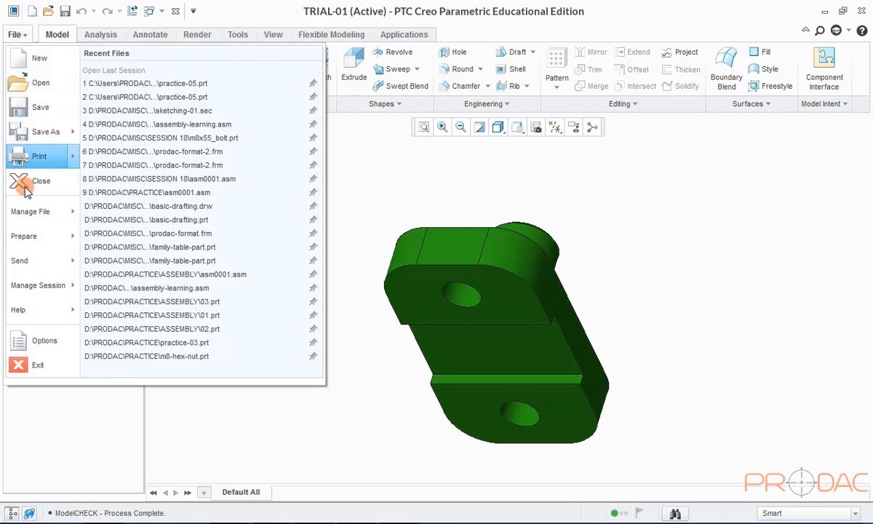
mouse_move(26, 265)
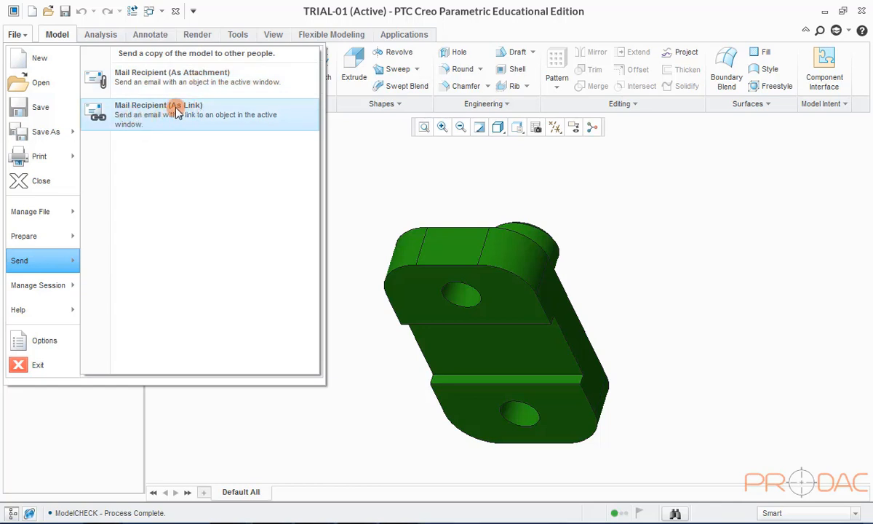
click(47, 291)
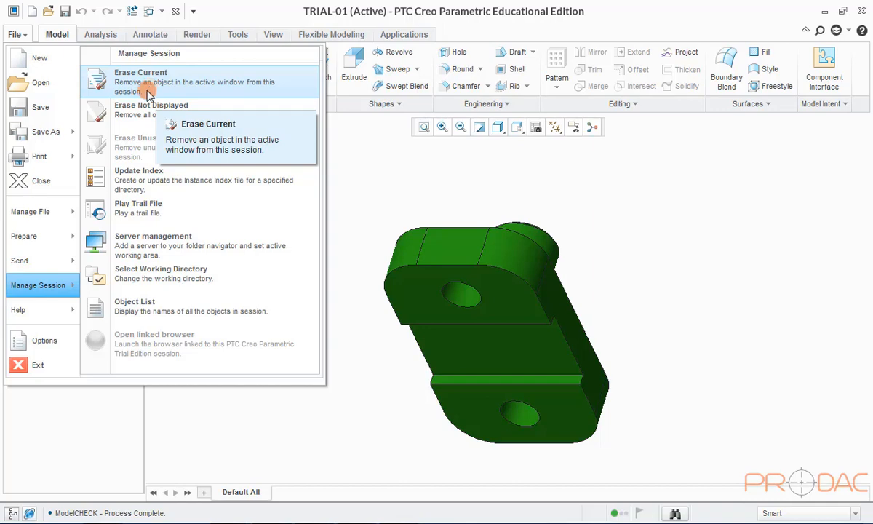
click(48, 287)
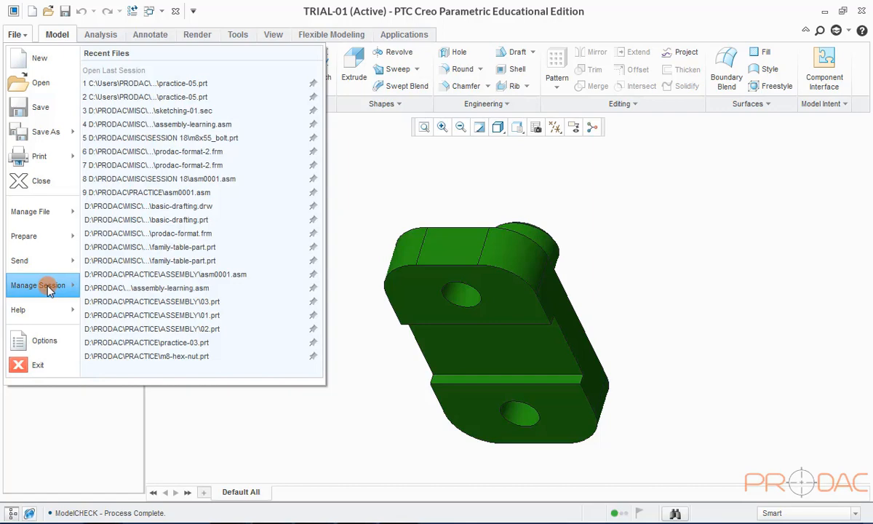
click(42, 342)
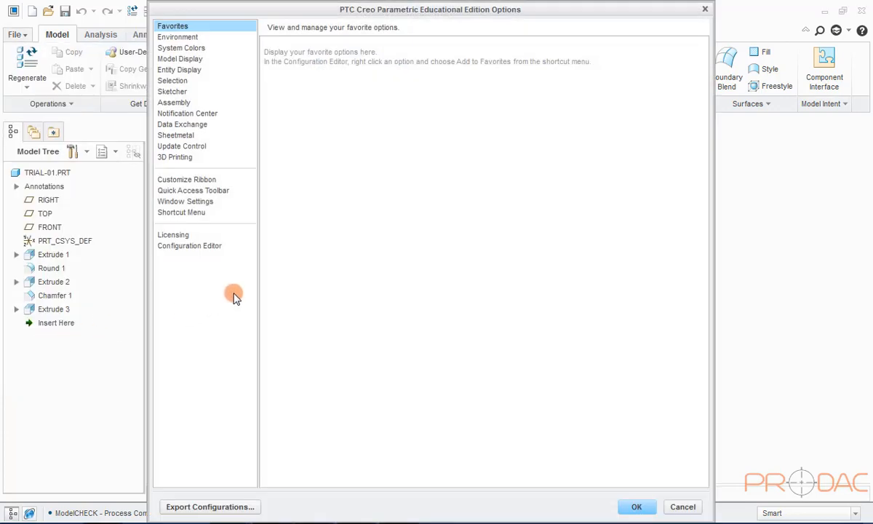
click(181, 48)
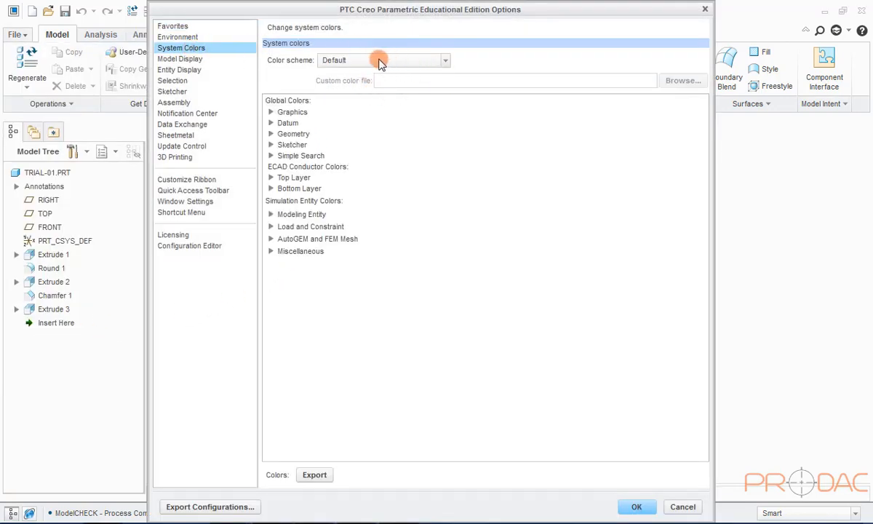
click(178, 83)
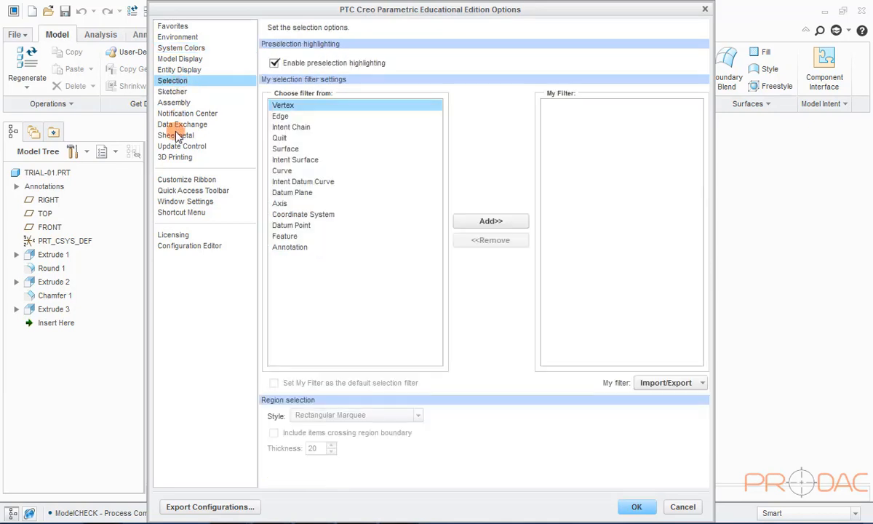
click(706, 11)
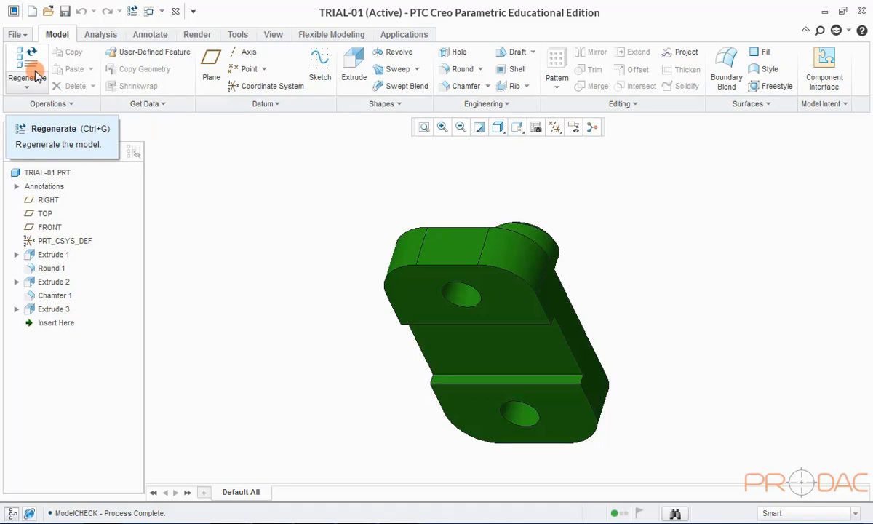
- Edit the cylindrical boss (Extrude 2) to a diameter of 25 mm and regenerate the part
middle_drag(515, 202, 494, 297)
double_click(487, 260)
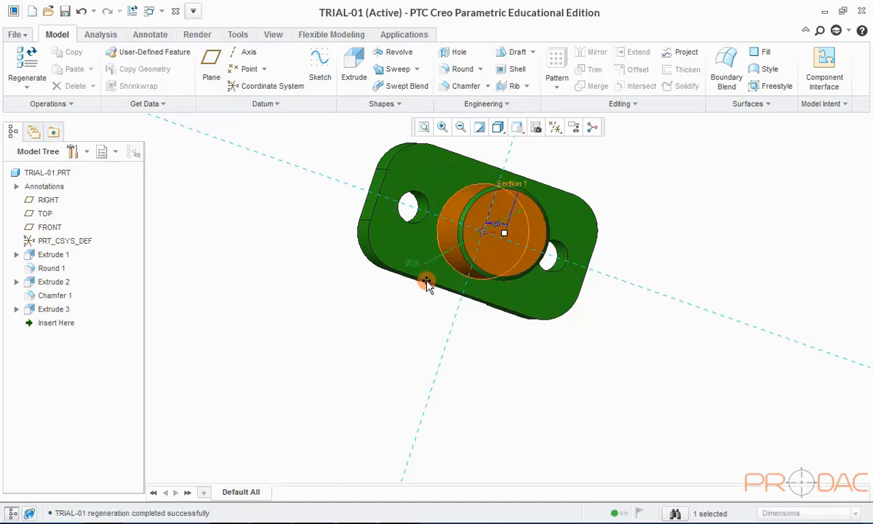
middle_drag(425, 280, 284, 279)
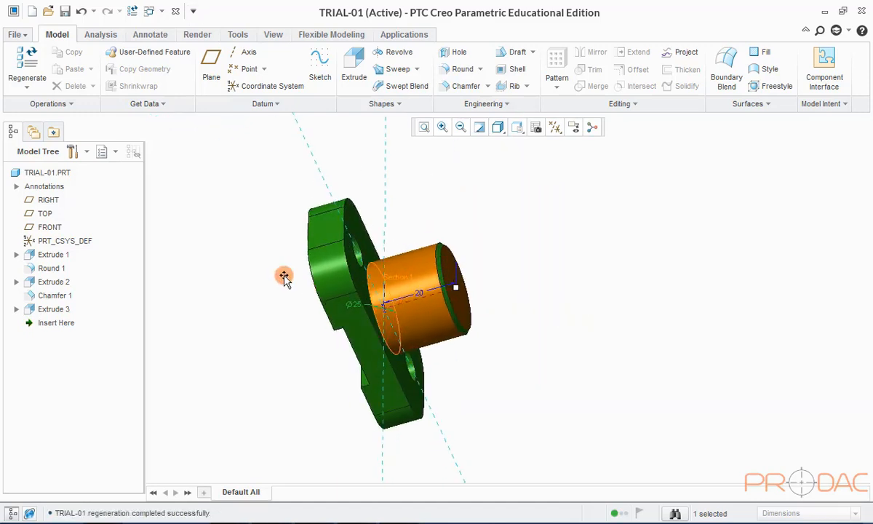
click(27, 59)
middle_drag(420, 263, 434, 291)
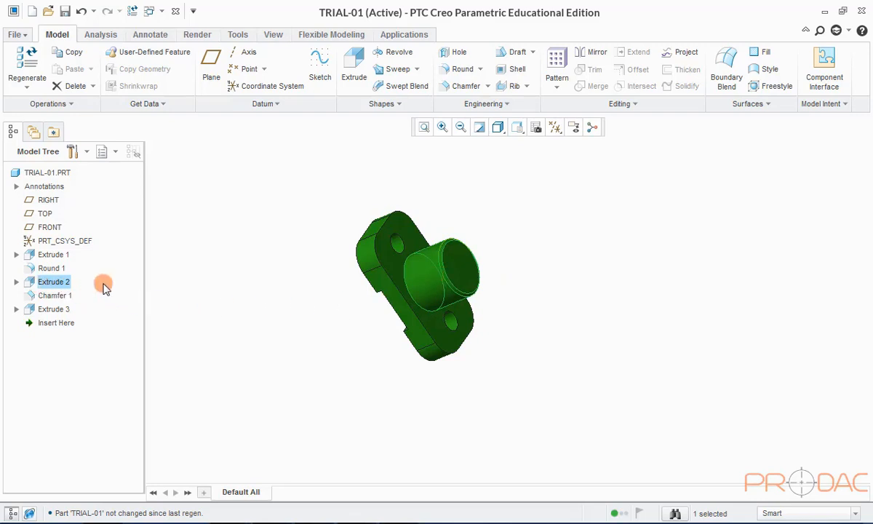
- Display the editable dimensions of Extrude 2 from the model tree and dismiss them
click(218, 266)
click(56, 283)
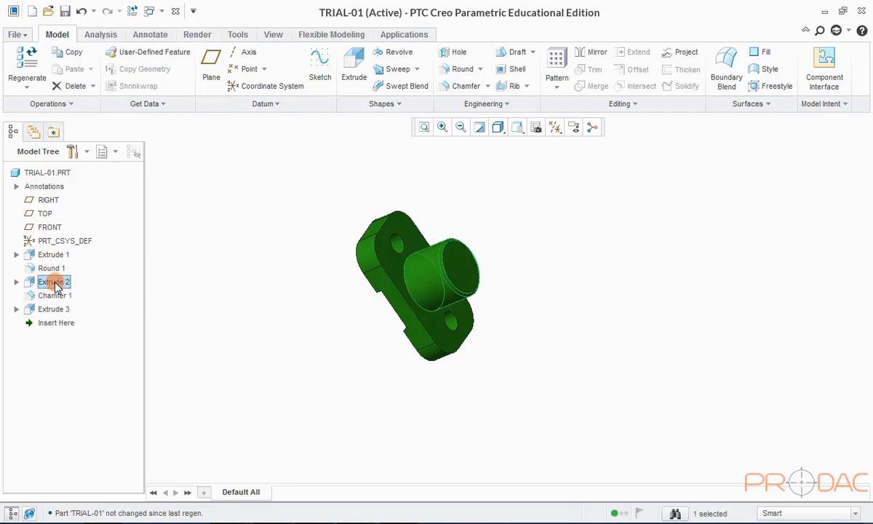
right_click(55, 284)
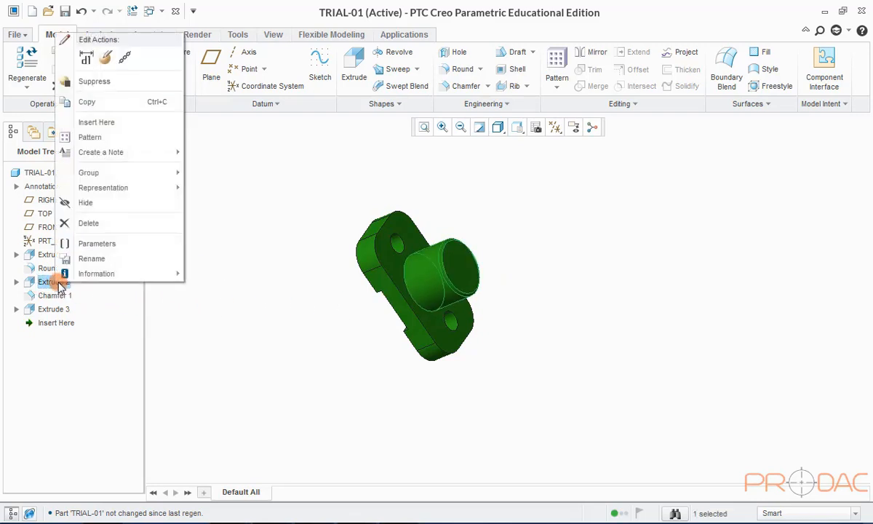
click(87, 61)
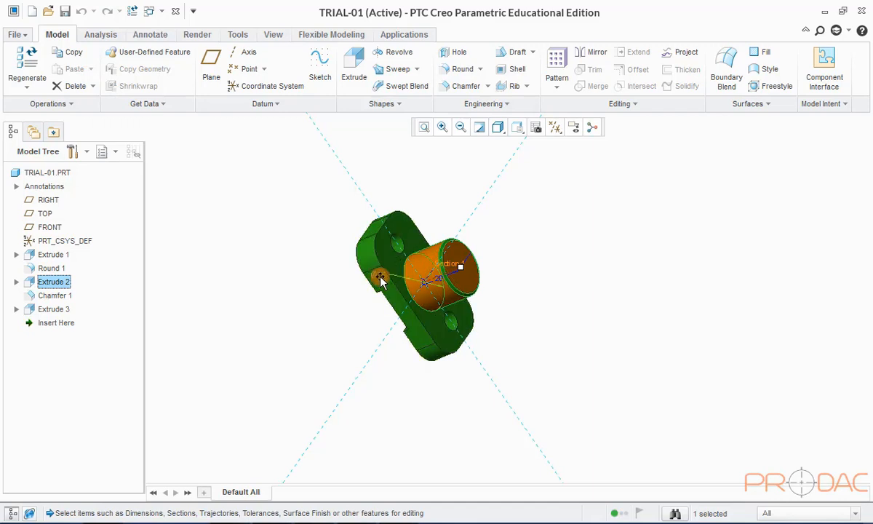
click(261, 306)
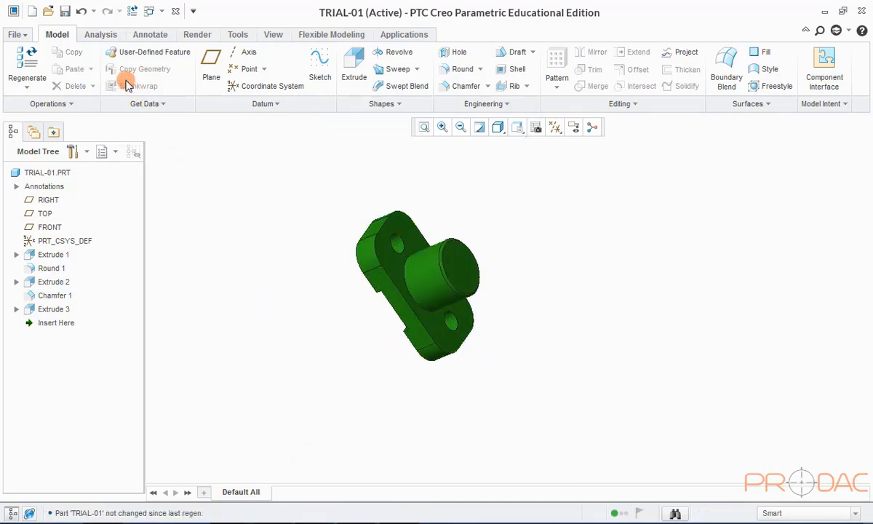
- Undo, redo and finally undo the boss diameter change, and return the model to its default orientation
click(80, 13)
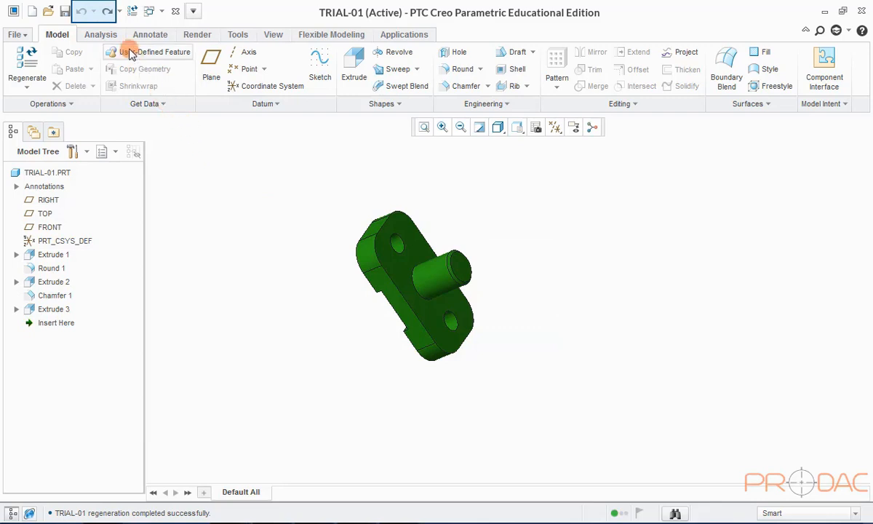
click(107, 12)
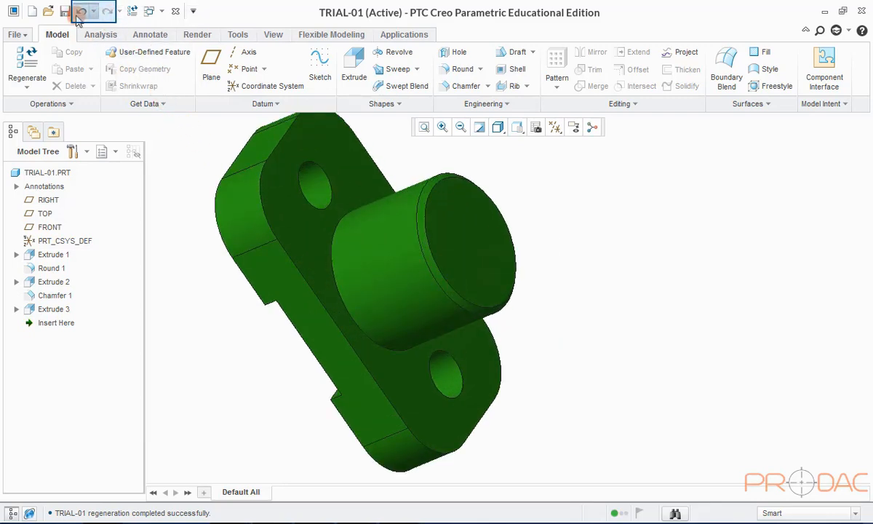
click(81, 13)
click(107, 12)
click(81, 12)
middle_drag(433, 353, 522, 275)
key(ctrl+d)
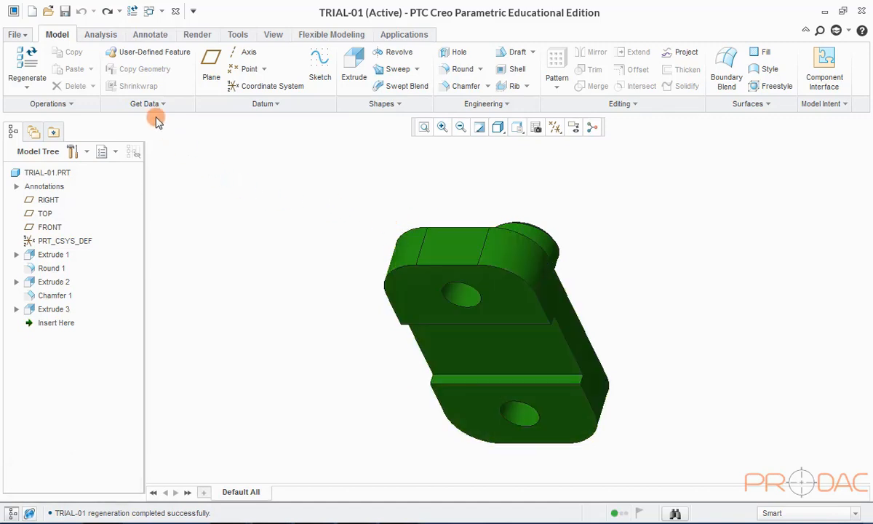
- Run a Mass Properties analysis of the part's solid geometry with the default coordinate system and preview the results
click(107, 37)
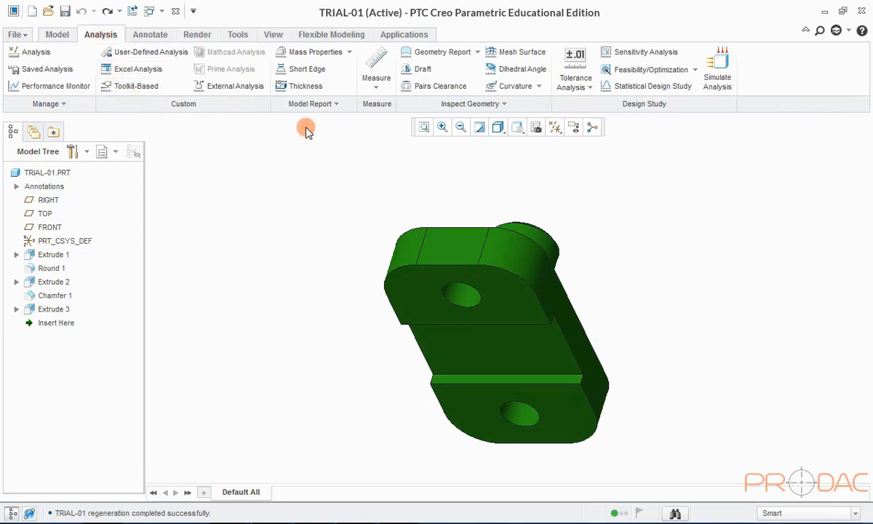
click(306, 54)
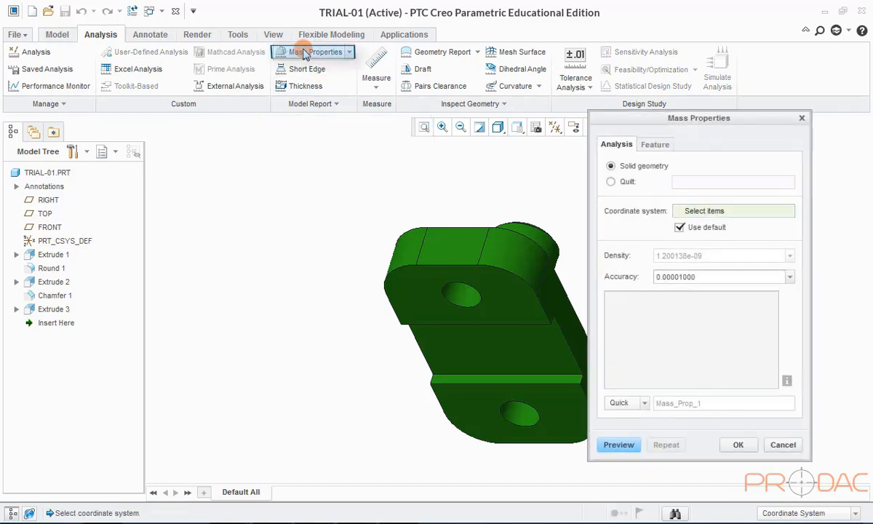
click(46, 177)
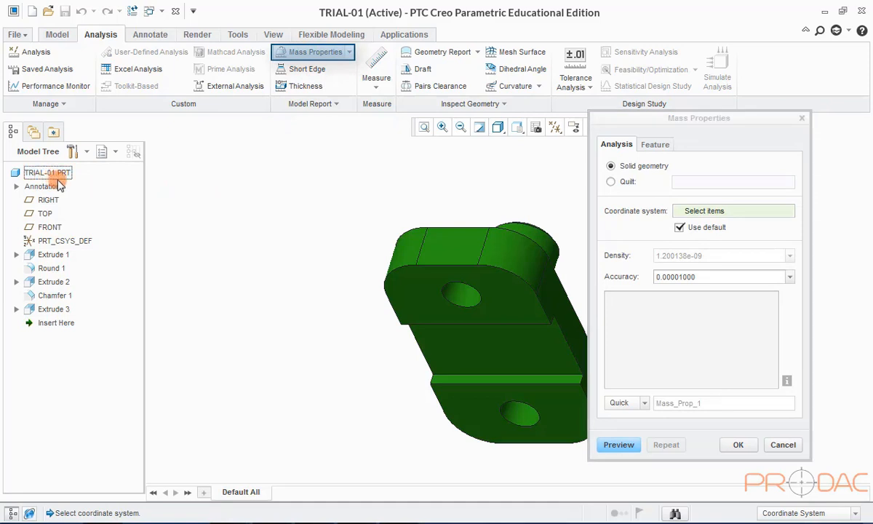
click(631, 447)
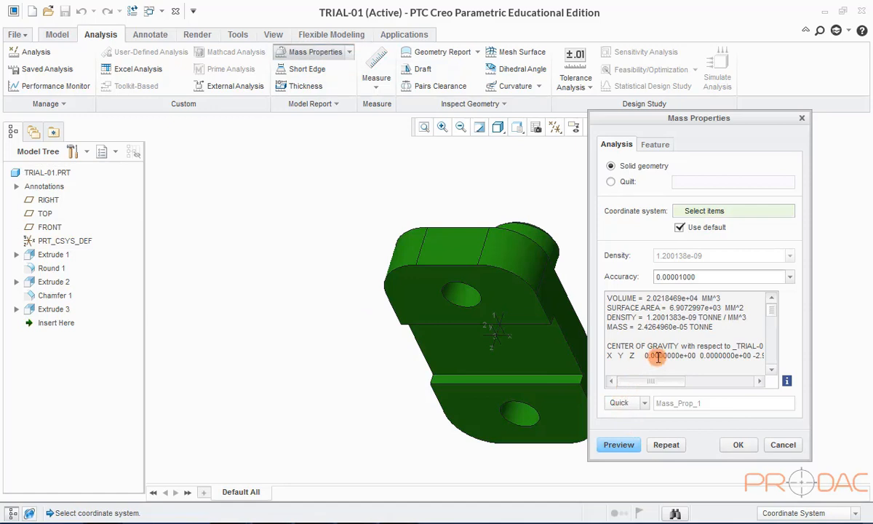
- Look through the mass property results and enlarge the Mass Properties window so more of the listing fits
click(775, 372)
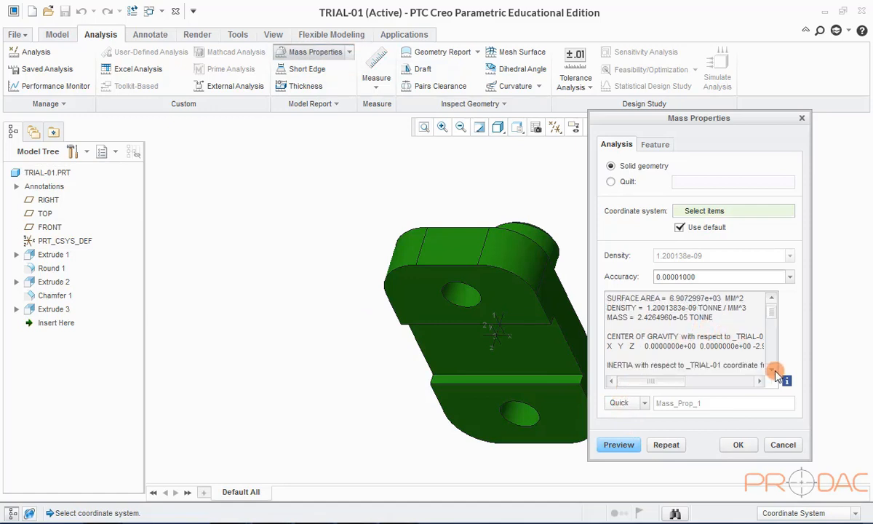
click(775, 372)
click(775, 372)
click(775, 372)
click(775, 372)
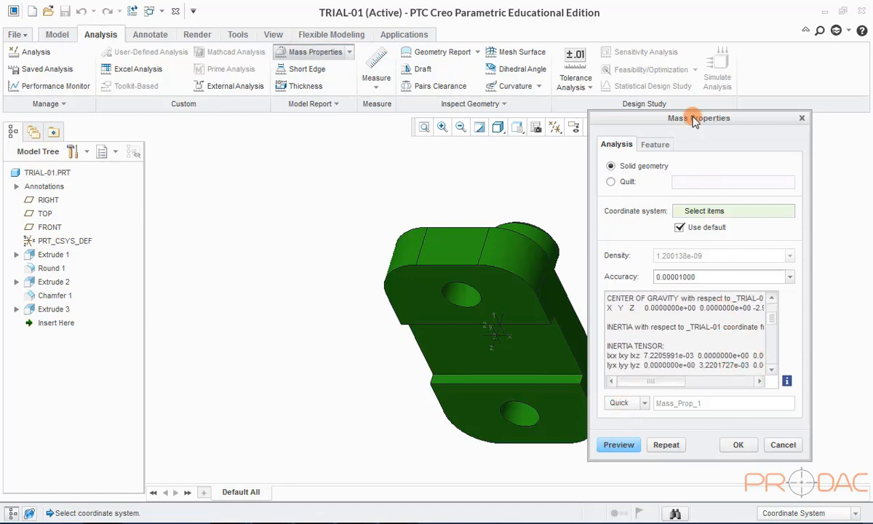
drag(697, 120, 689, 20)
click(597, 343)
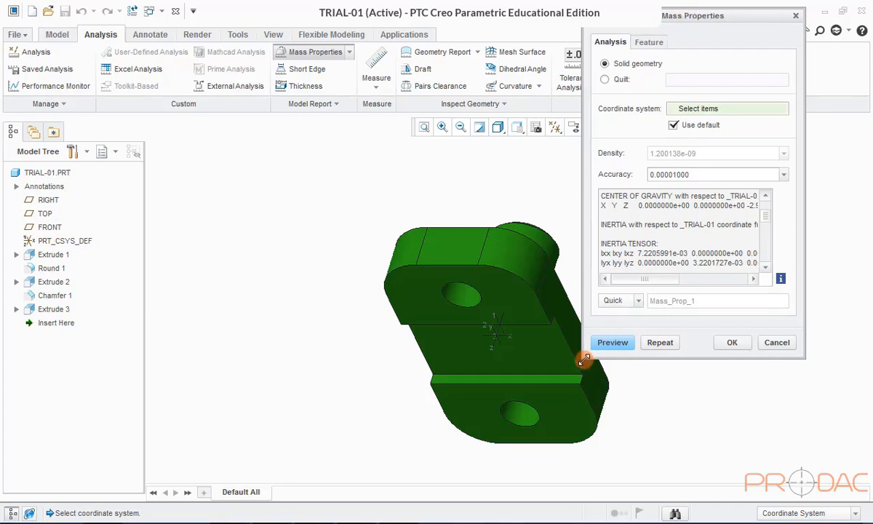
drag(586, 359, 536, 459)
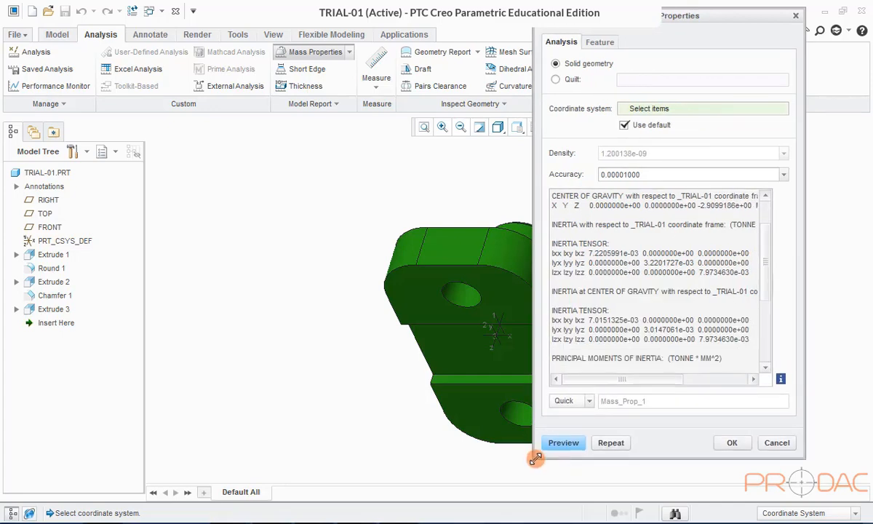
- Examine the part's volume, surface area, density and mass in the results, and accept the analysis
scroll(571, 227, up, 2)
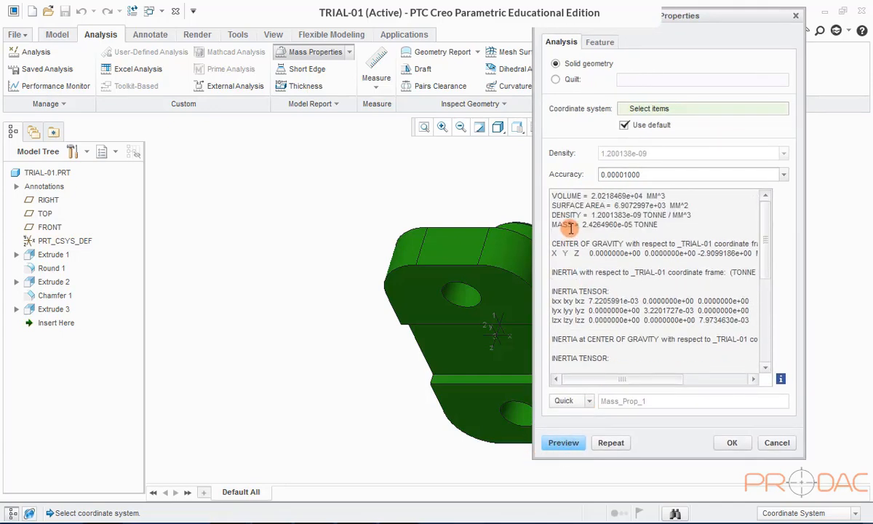
drag(582, 225, 633, 221)
drag(590, 198, 658, 195)
drag(591, 216, 688, 205)
click(689, 205)
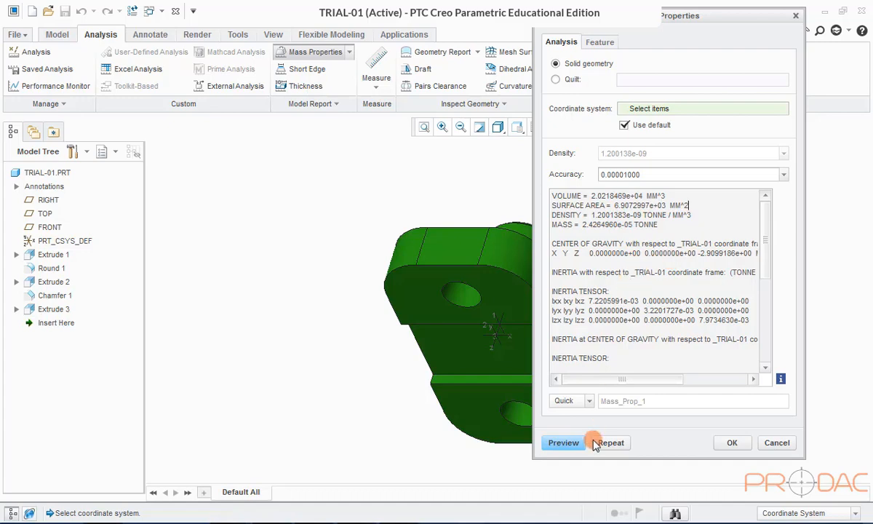
click(732, 444)
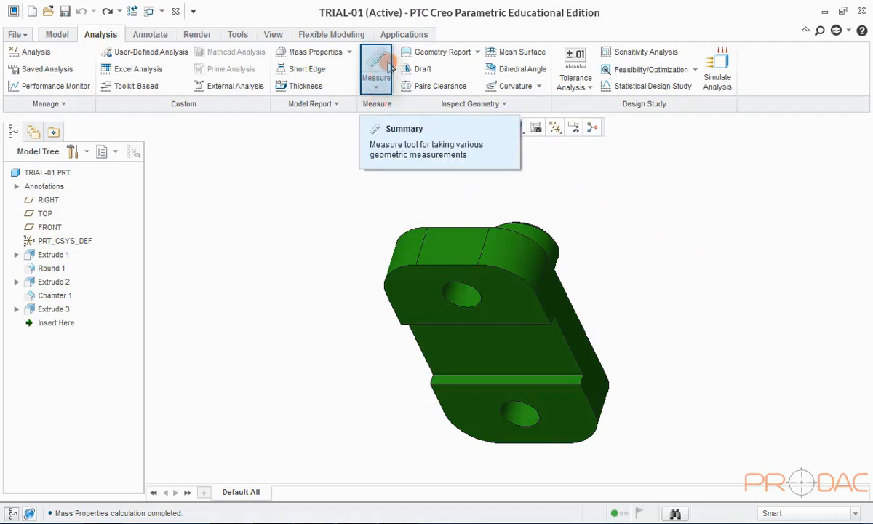
- Measure the length of the long upper edge where the slot's side wall meets the raised pad
click(378, 88)
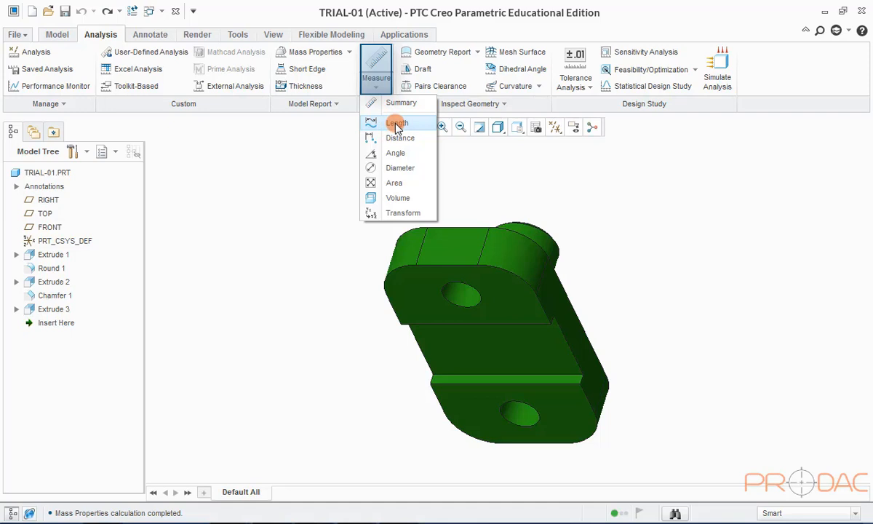
click(397, 126)
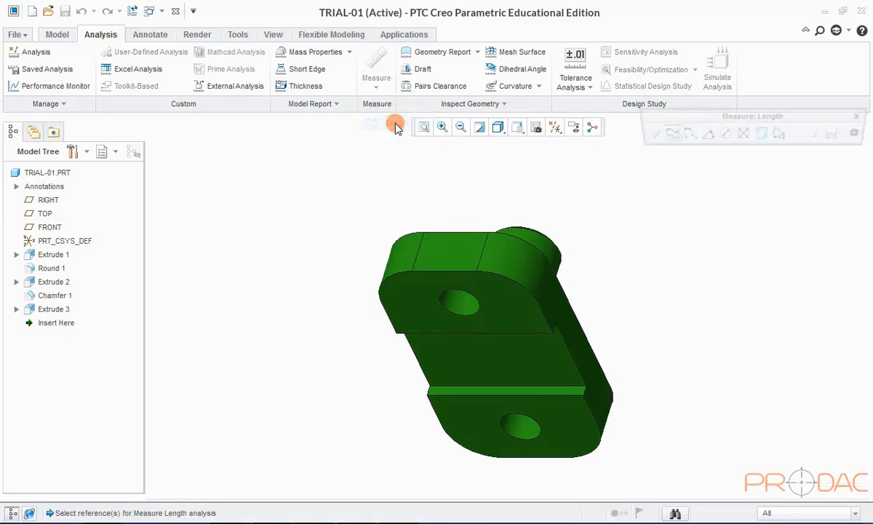
click(486, 334)
mouse_move(488, 335)
middle_down()
mouse_move(505, 281)
mouse_move(493, 188)
mouse_move(538, 183)
mouse_move(505, 176)
middle_up()
scroll(445, 201, up, 2)
scroll(532, 294, down, 4)
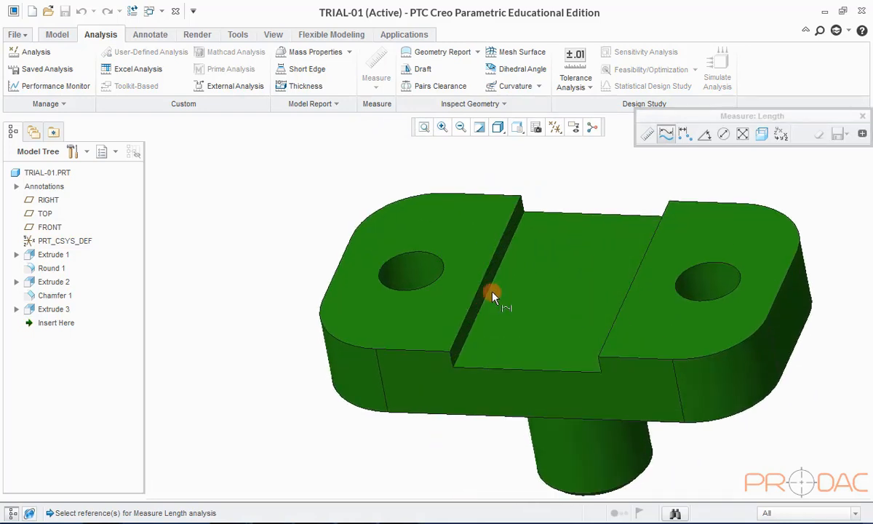
scroll(493, 284, down, 2)
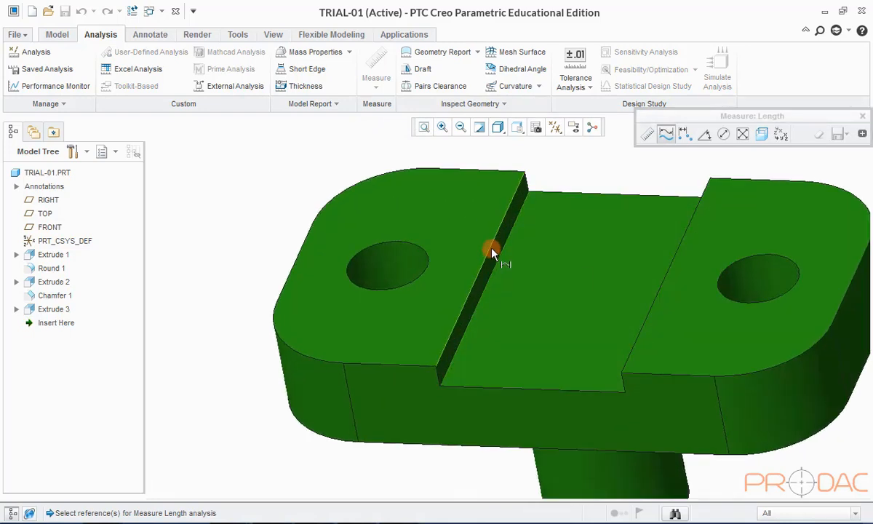
click(491, 250)
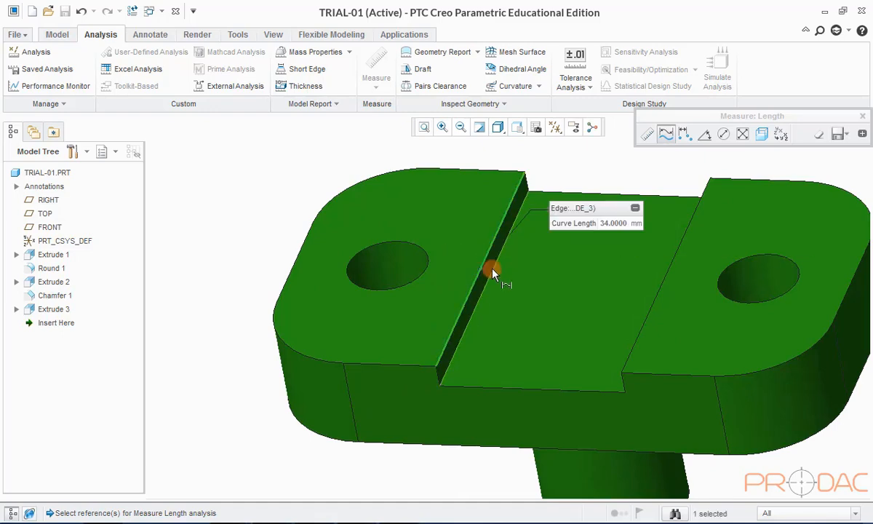
- Measure the perimeter of the slot's side wall and the length of the slot floor's short edge, and finish the length measurement
scroll(489, 270, down, 4)
click(462, 312)
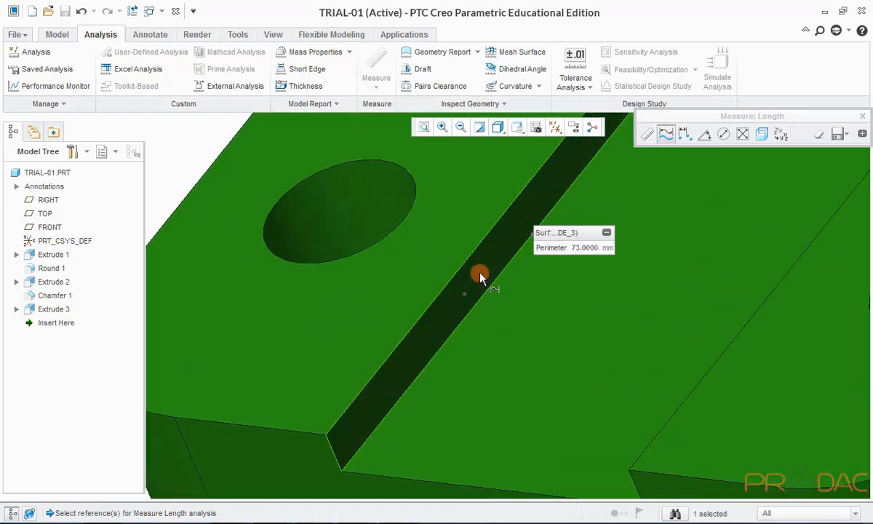
scroll(464, 263, up, 3)
scroll(474, 413, down, 4)
click(473, 414)
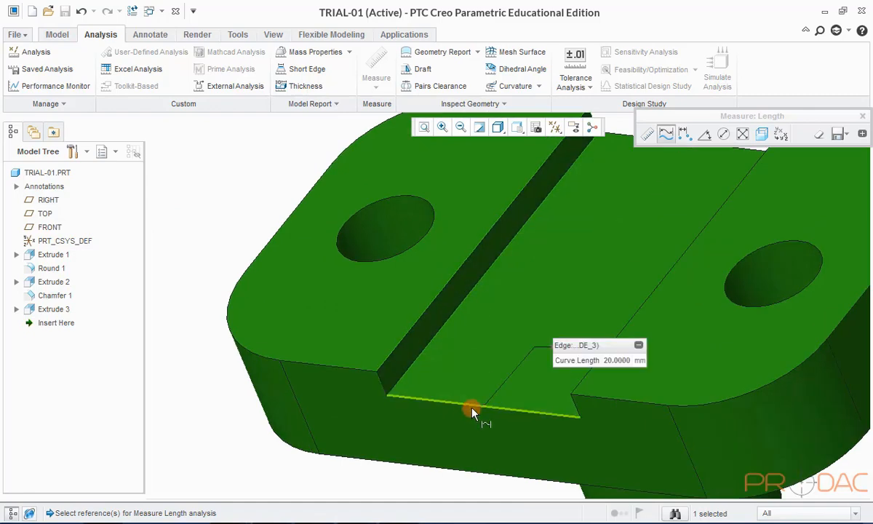
scroll(376, 328, up, 4)
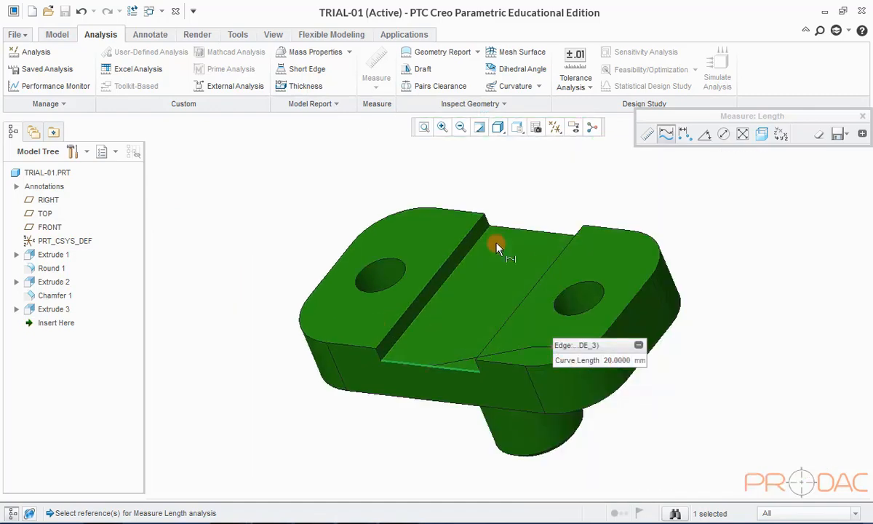
click(818, 136)
click(862, 117)
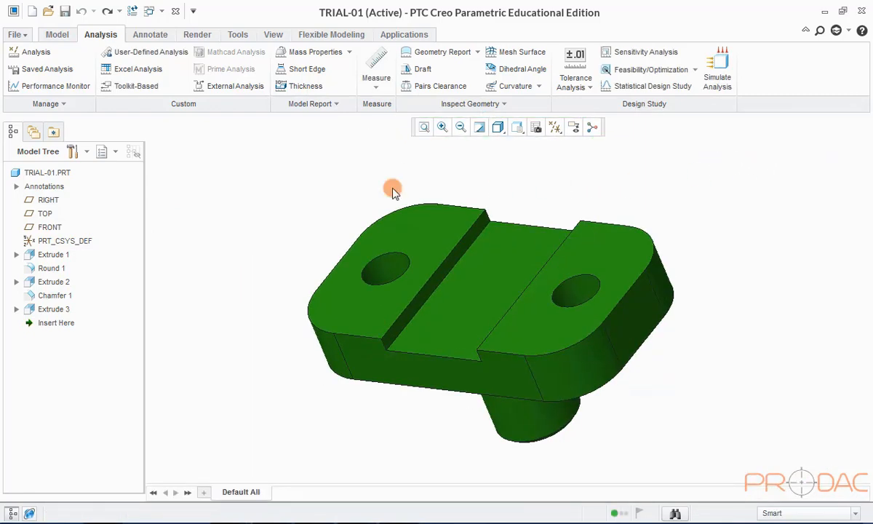
- Measure the distance between the plate's two opposite long side faces, and clear the measurement
click(376, 86)
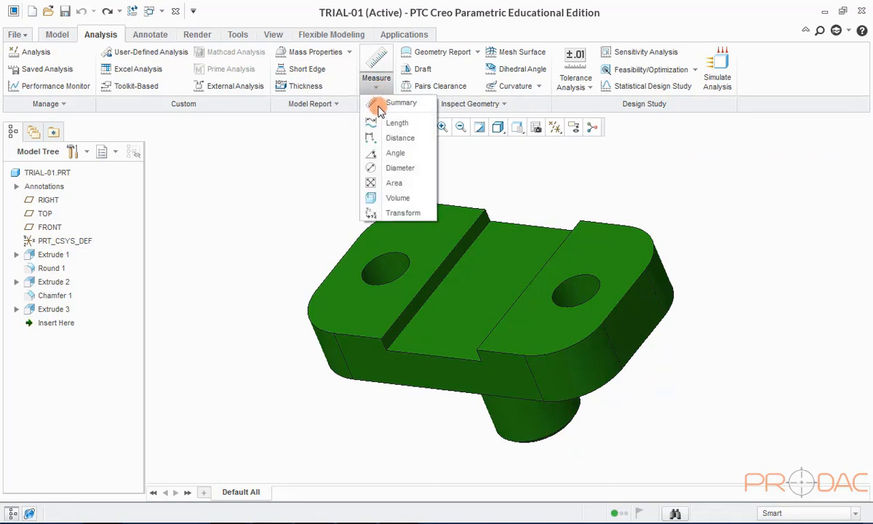
click(398, 139)
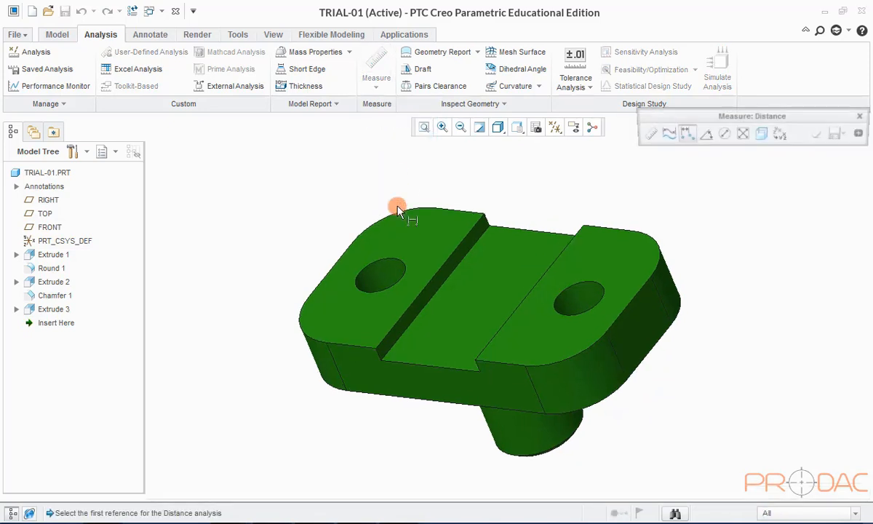
click(420, 375)
middle_drag(513, 256, 465, 308)
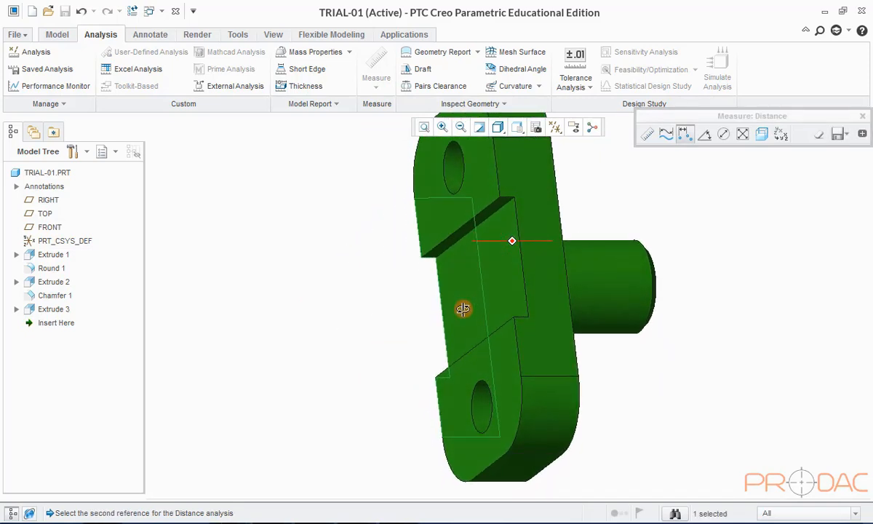
click(537, 241)
middle_drag(507, 255, 501, 260)
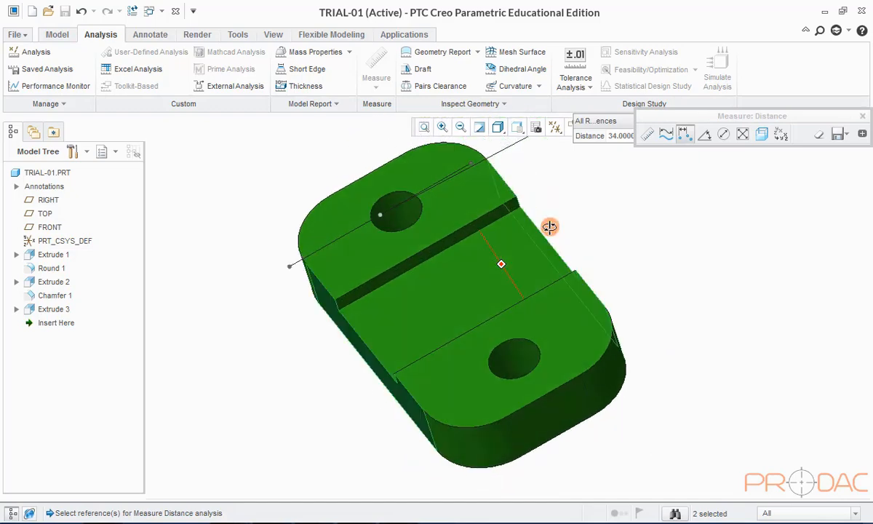
drag(684, 119, 617, 156)
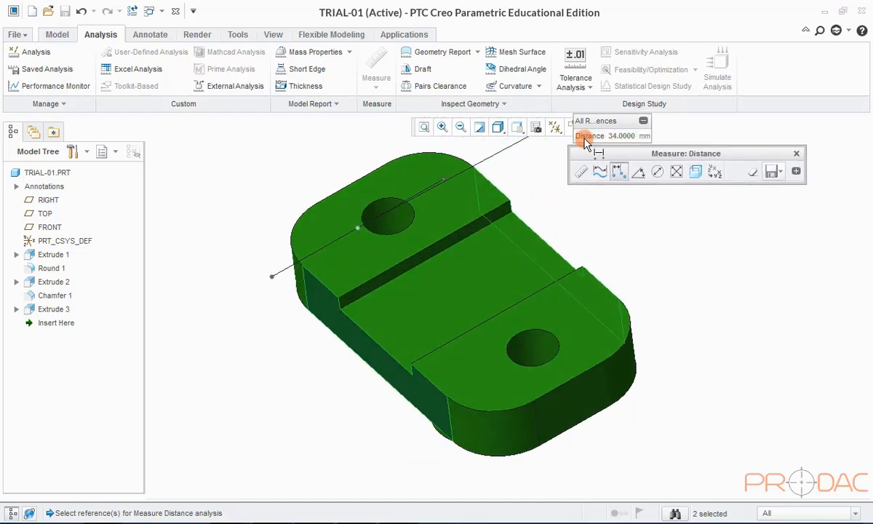
click(750, 172)
- Measure the distance between the slot's two facing side walls, clear the result and finish the distance measurement
middle_drag(459, 219, 491, 306)
scroll(441, 238, down, 2)
click(443, 239)
scroll(401, 224, up, 2)
scroll(477, 296, down, 2)
click(476, 278)
scroll(476, 279, up, 2)
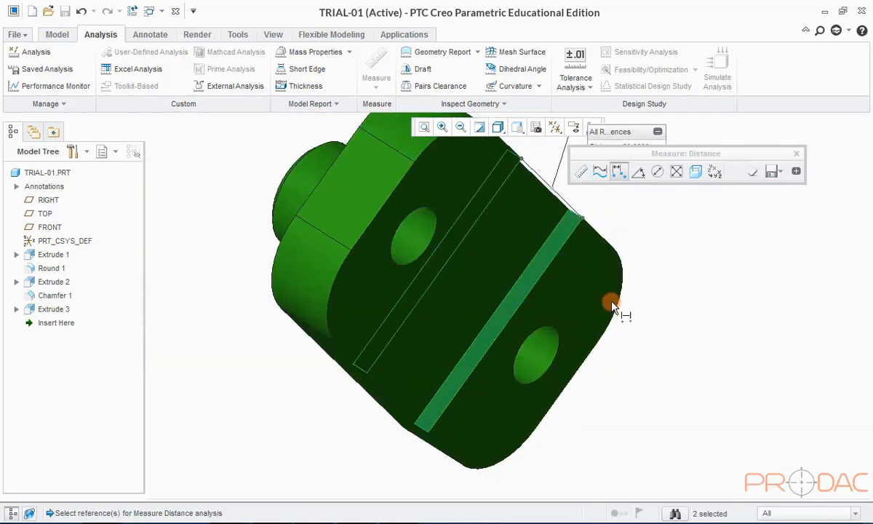
middle_drag(612, 306, 538, 205)
drag(673, 153, 713, 217)
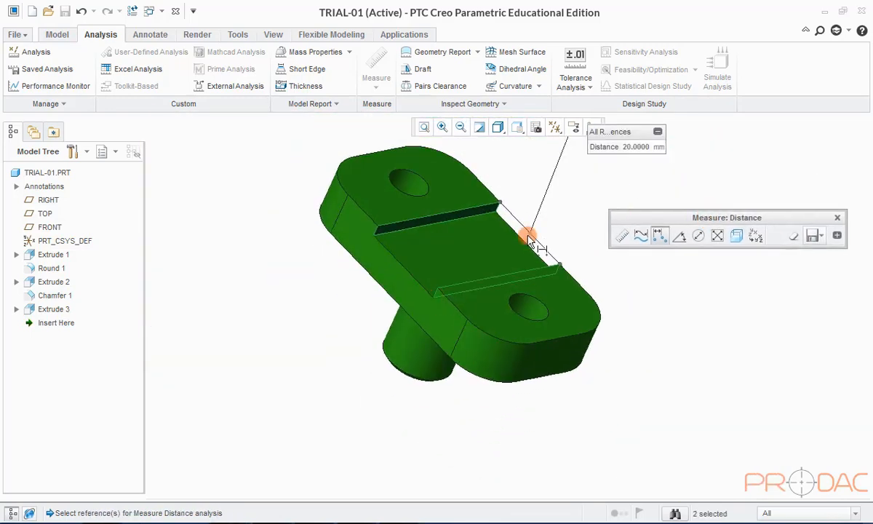
click(791, 237)
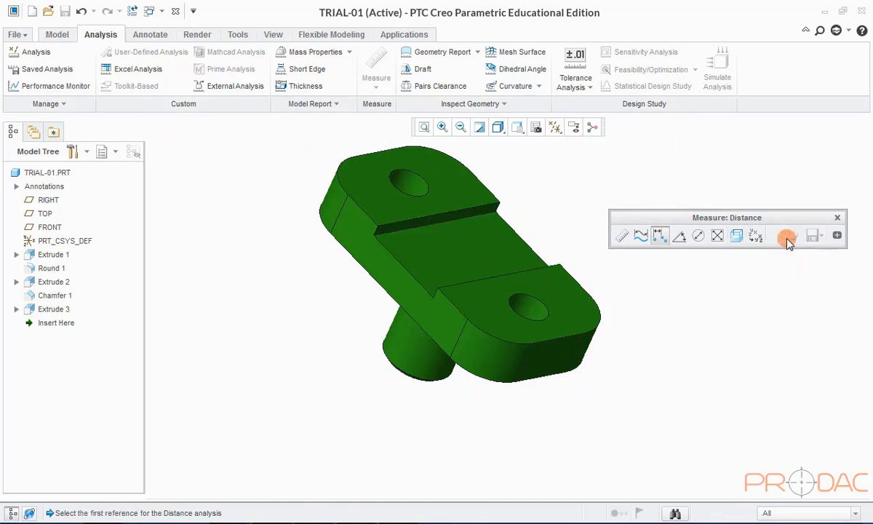
click(837, 217)
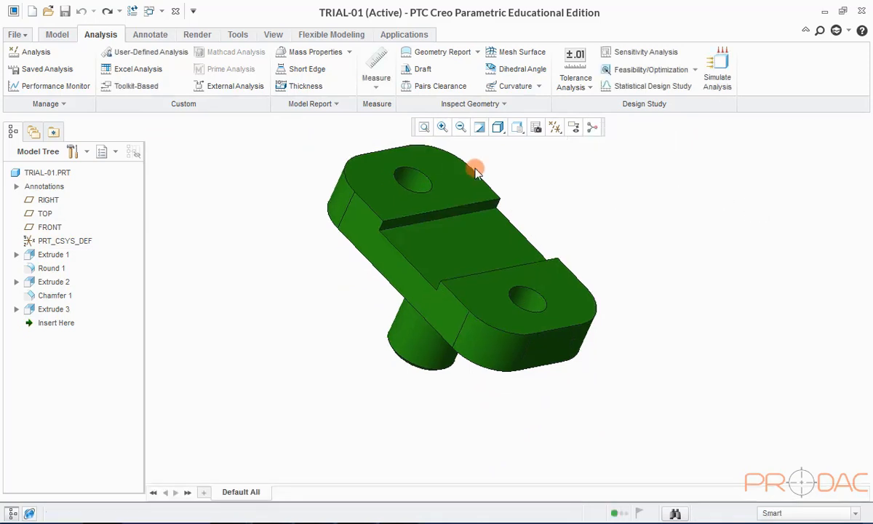
- Measure the angle between the slot's floor and its adjacent side wall, and finish the angle measurement
click(378, 83)
click(395, 155)
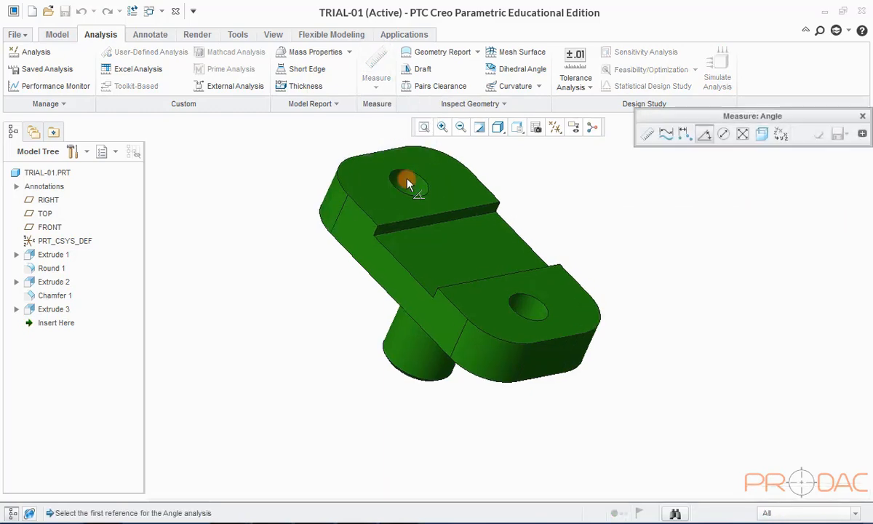
scroll(417, 235, up, 5)
click(371, 245)
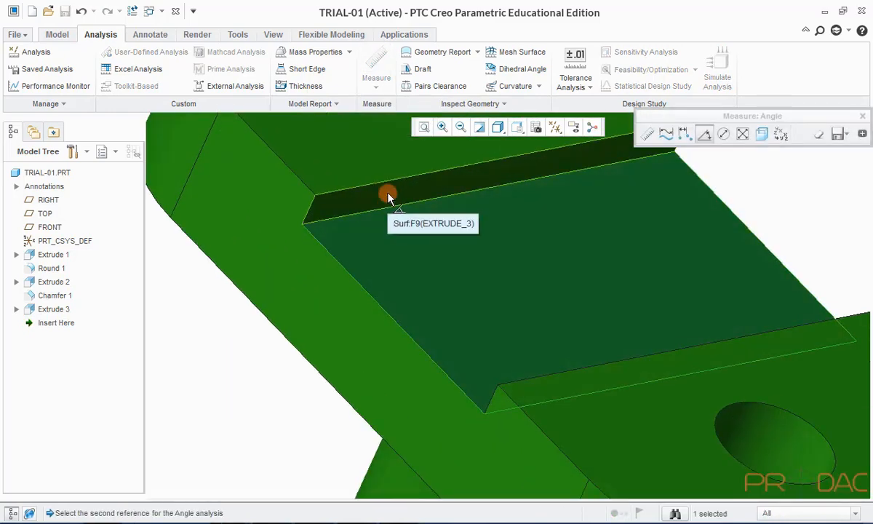
click(389, 198)
middle_drag(390, 198, 495, 203)
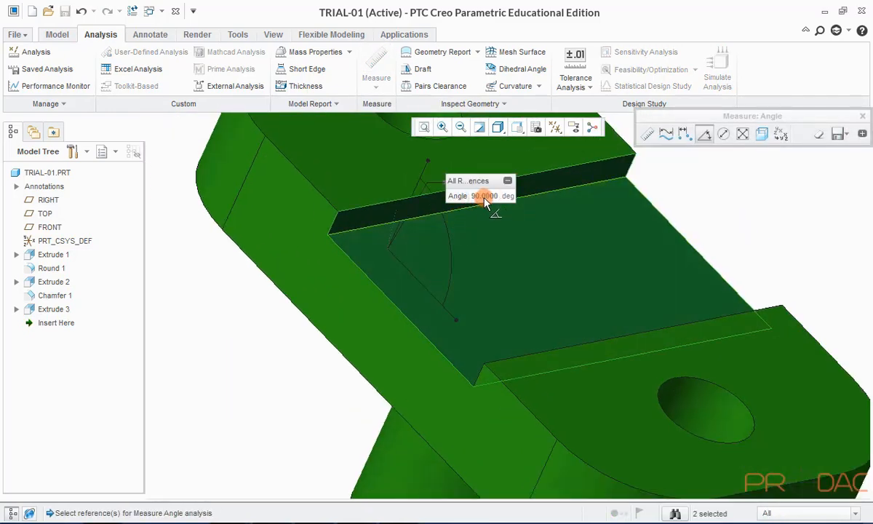
click(862, 116)
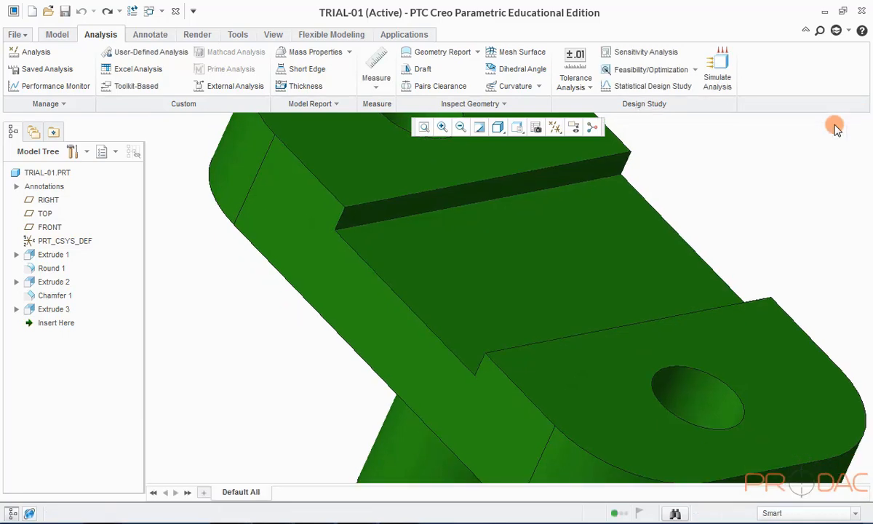
- Measure the diameters of both through holes and of the cylindrical boss, and finish the diameter measurement
click(379, 88)
scroll(415, 207, down, 5)
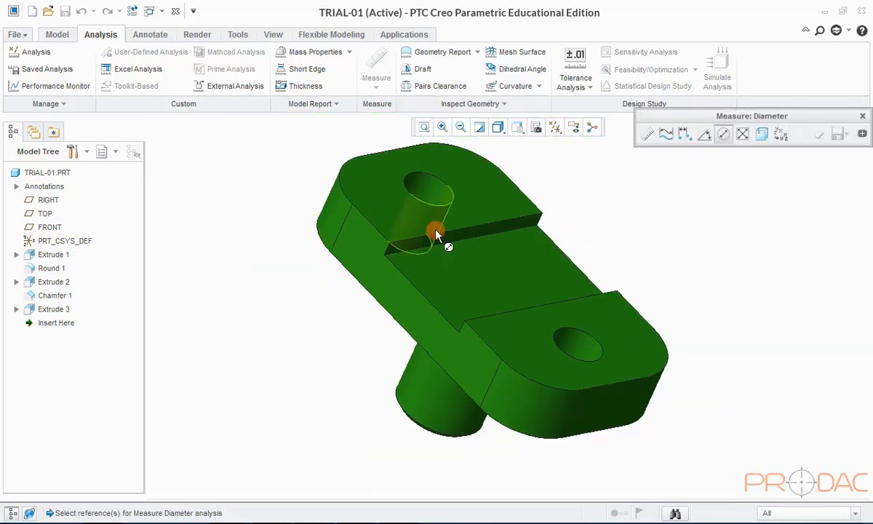
click(437, 194)
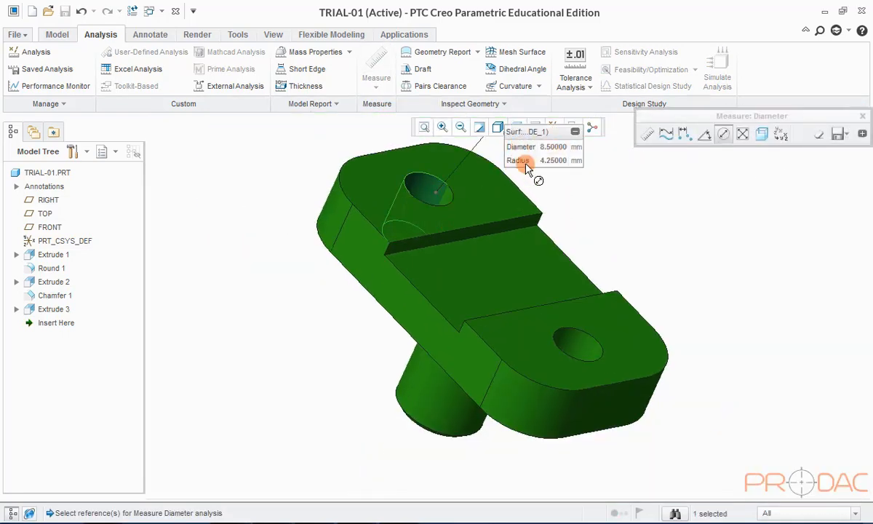
click(588, 345)
click(429, 379)
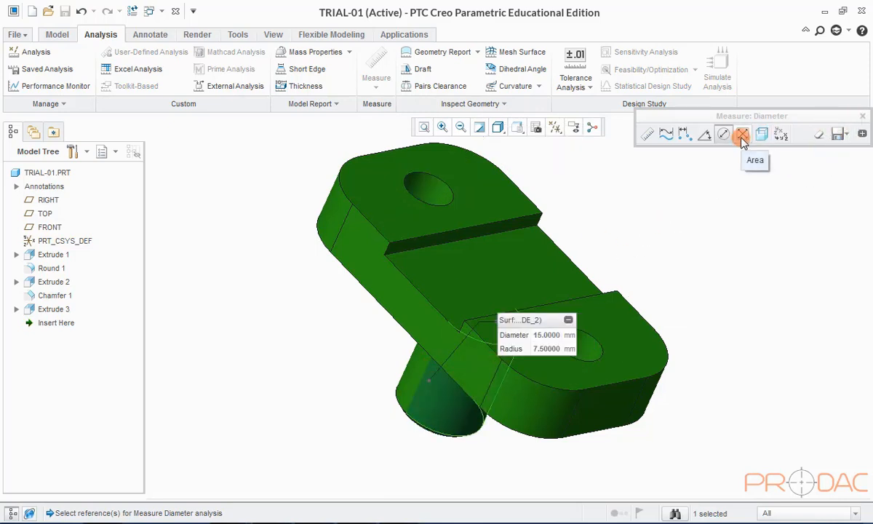
click(861, 117)
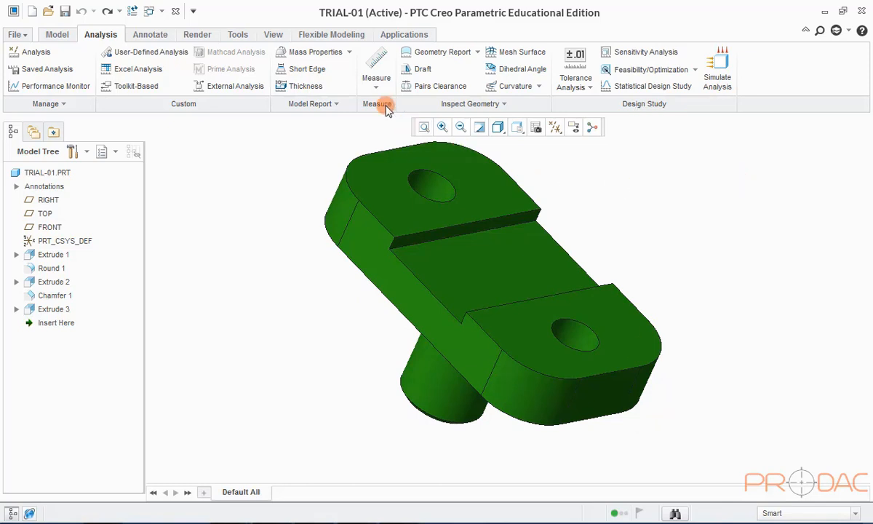
- Measure the area of the slot's floor and the volume of the whole part, and finish measuring
click(377, 84)
click(394, 183)
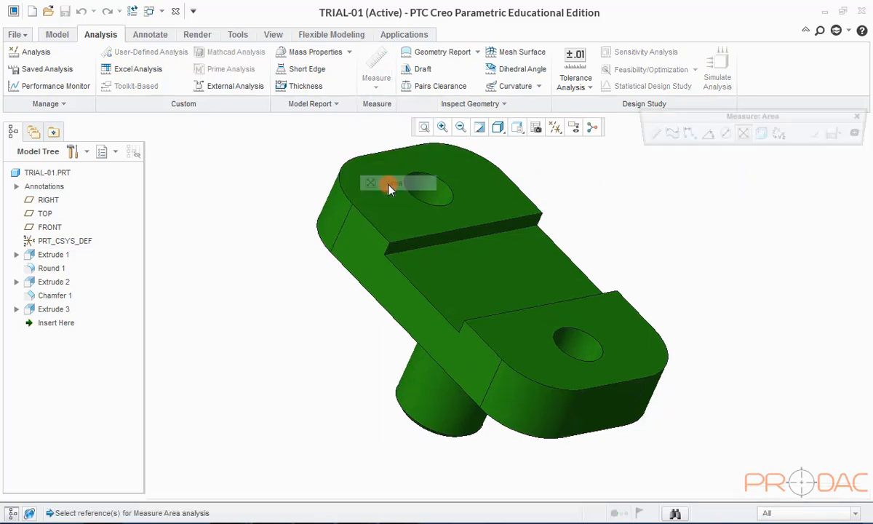
click(447, 267)
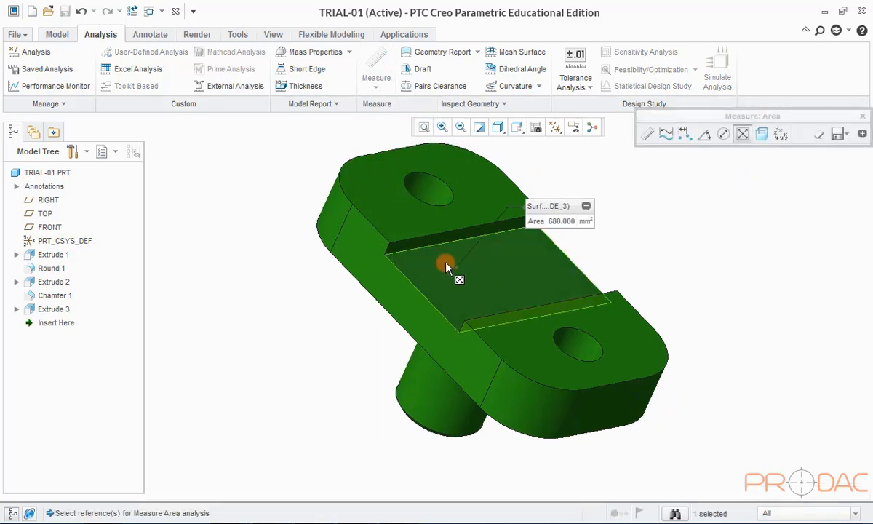
click(762, 134)
click(531, 268)
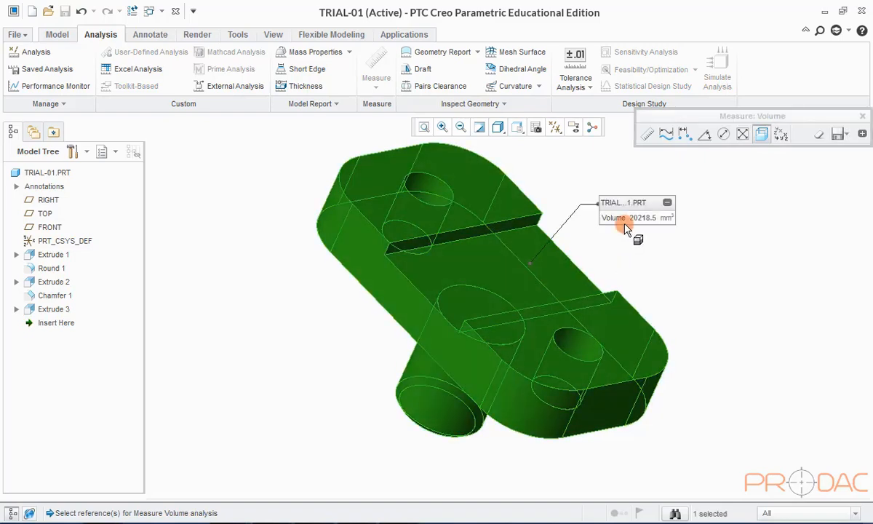
click(862, 117)
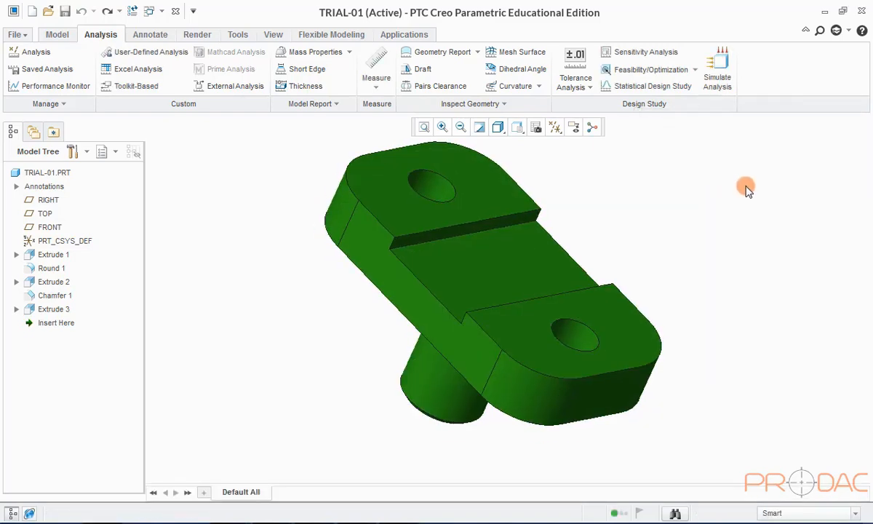
- From the default orientation, display the datum planes for annotating and orient the model to the active FRONT annotation plane
key(ctrl+d)
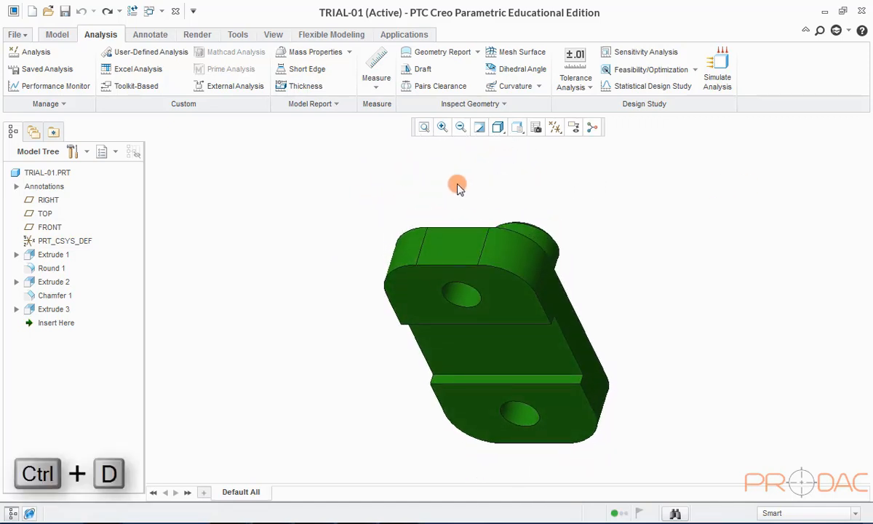
click(152, 36)
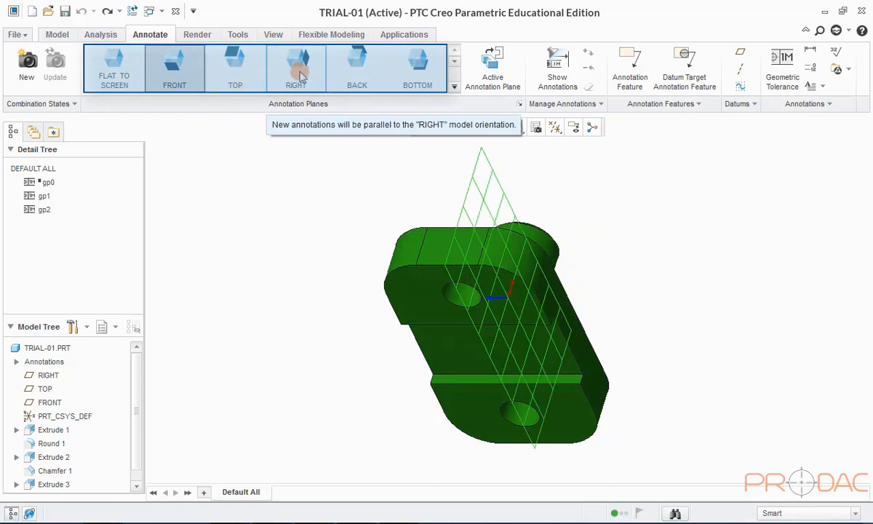
click(555, 127)
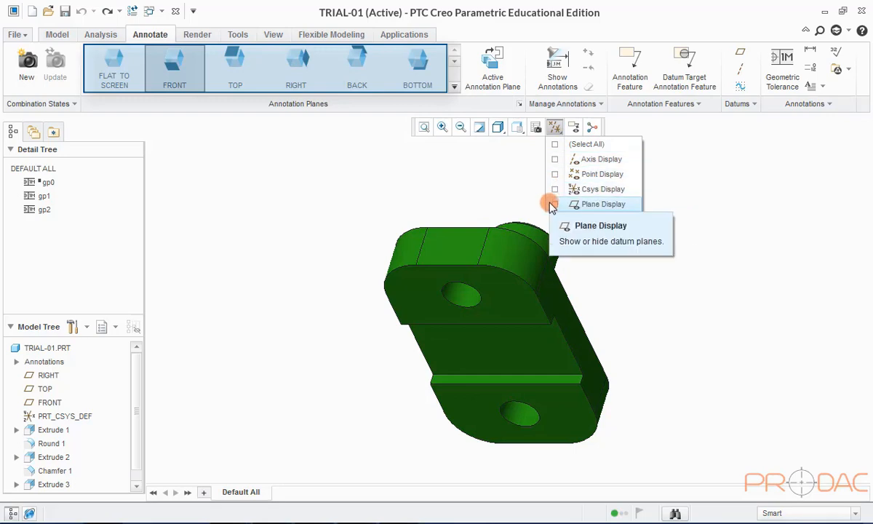
click(553, 204)
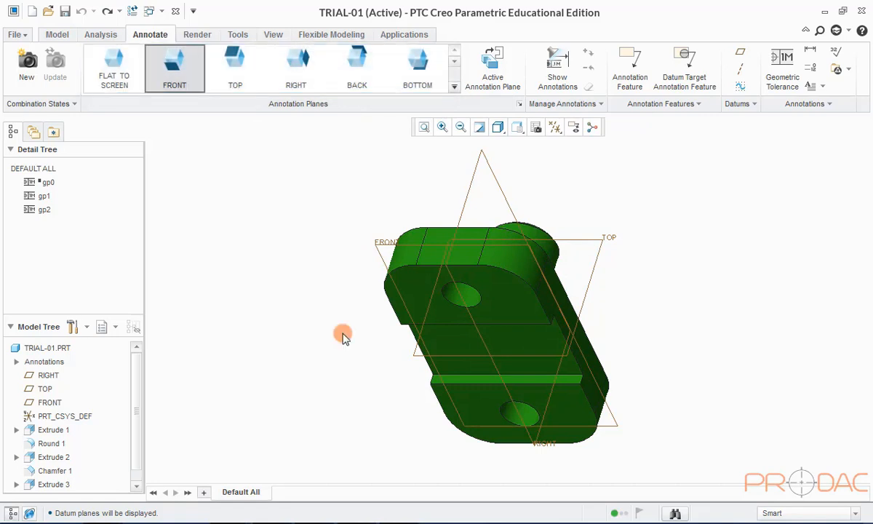
click(495, 79)
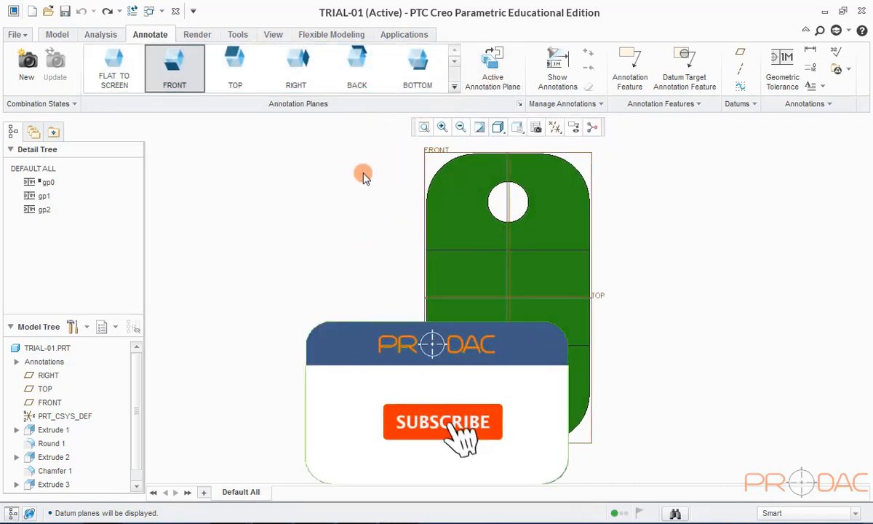
- Make RIGHT the annotation plane, orient the model to it, and return to the default orientation
key(ctrl+d)
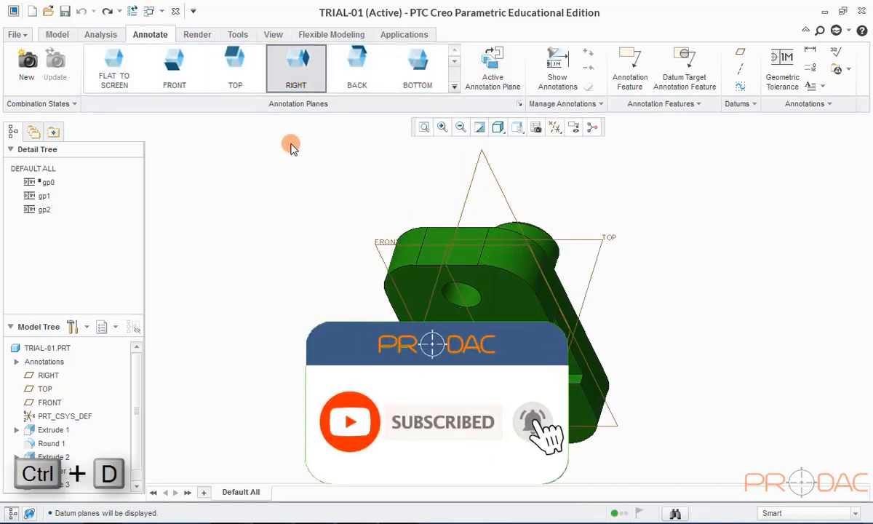
click(493, 69)
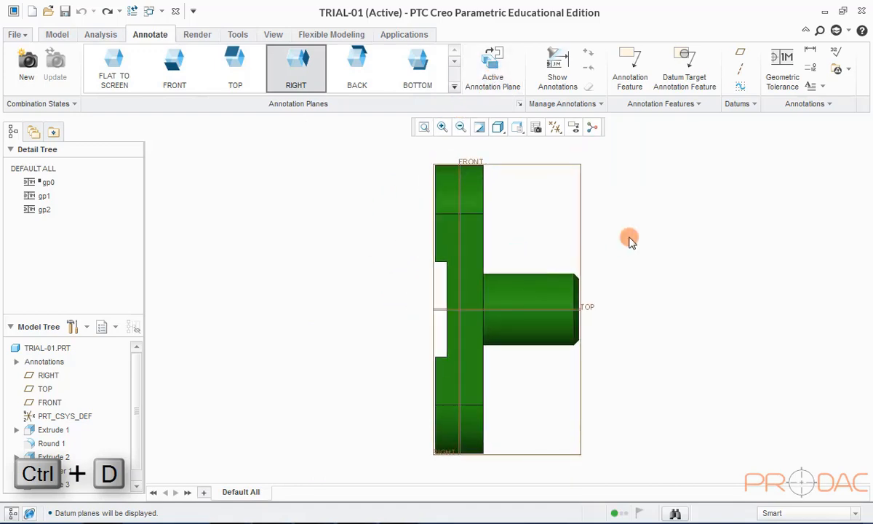
key(ctrl+d)
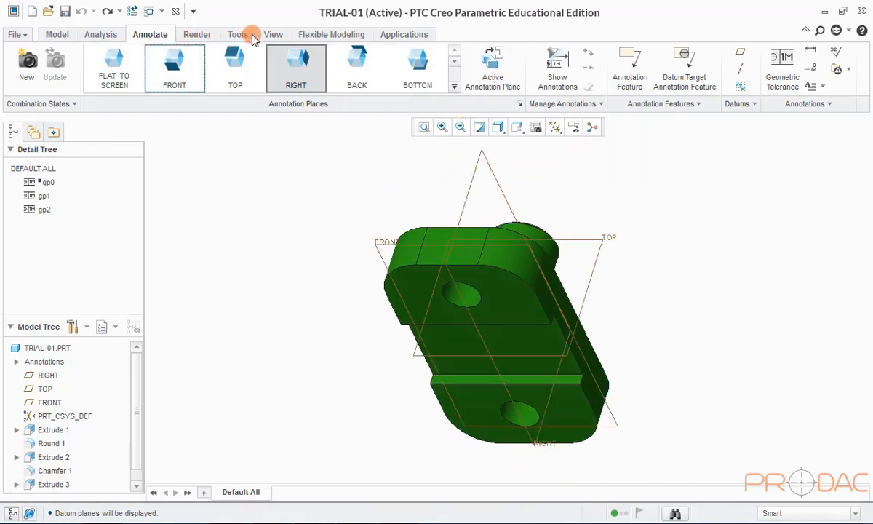
- Shift the model across the graphics area with the Pan tool and repaint the view
click(277, 37)
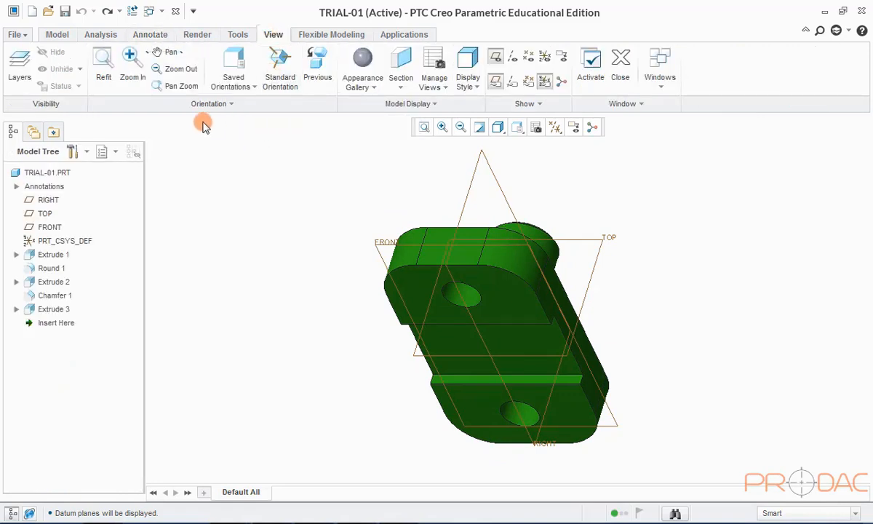
click(170, 54)
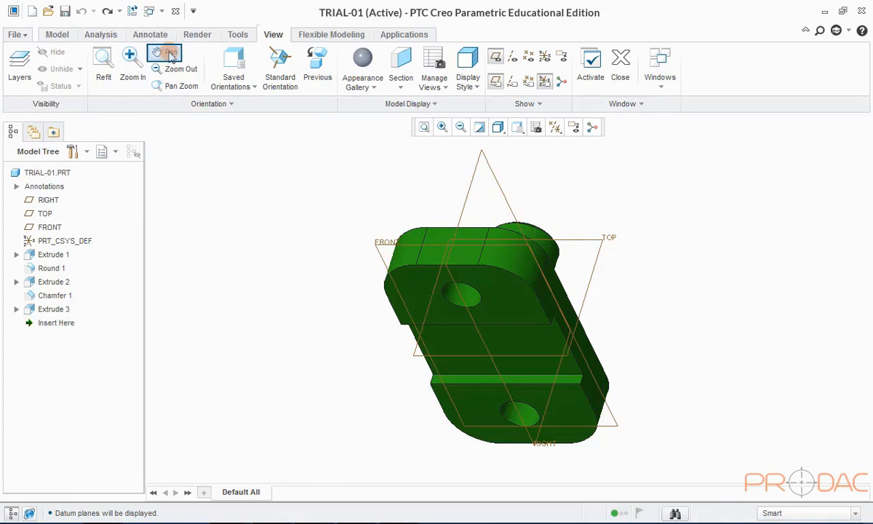
drag(361, 204, 488, 271)
click(479, 128)
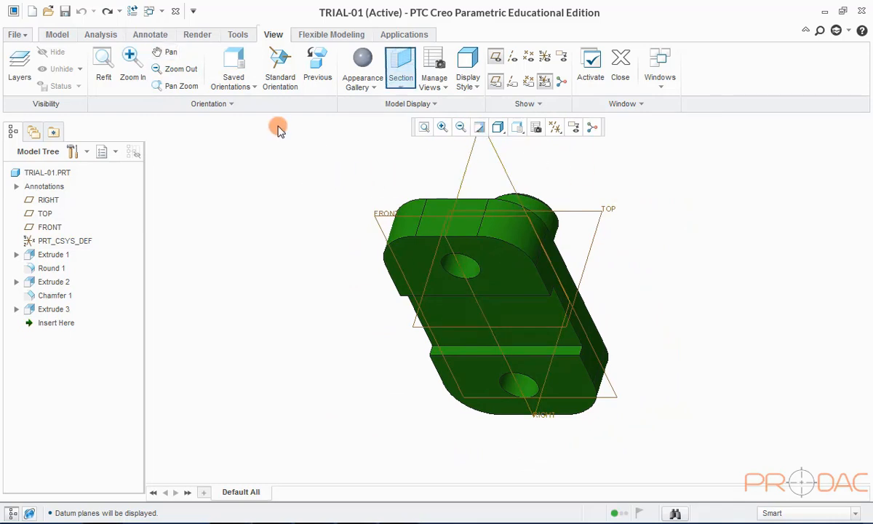
- Start a planar section and preview the cut on the RIGHT, TOP and FRONT datum planes in turn
click(399, 63)
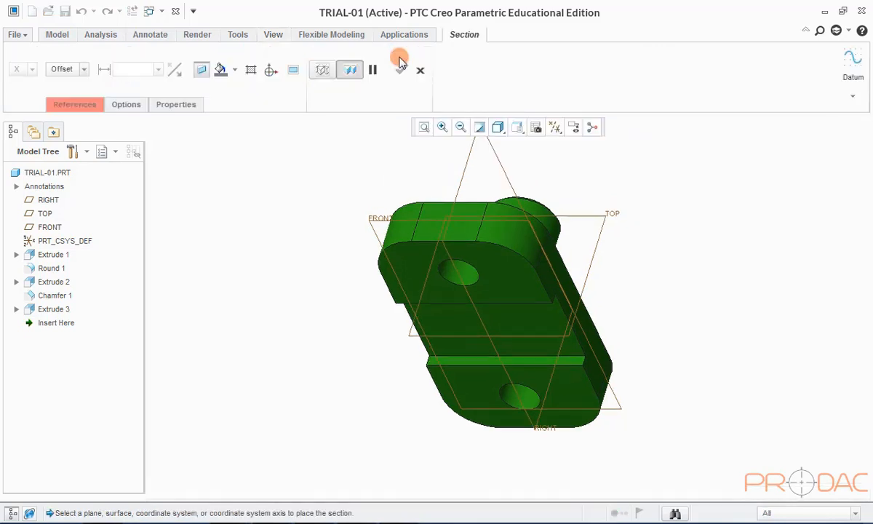
click(48, 200)
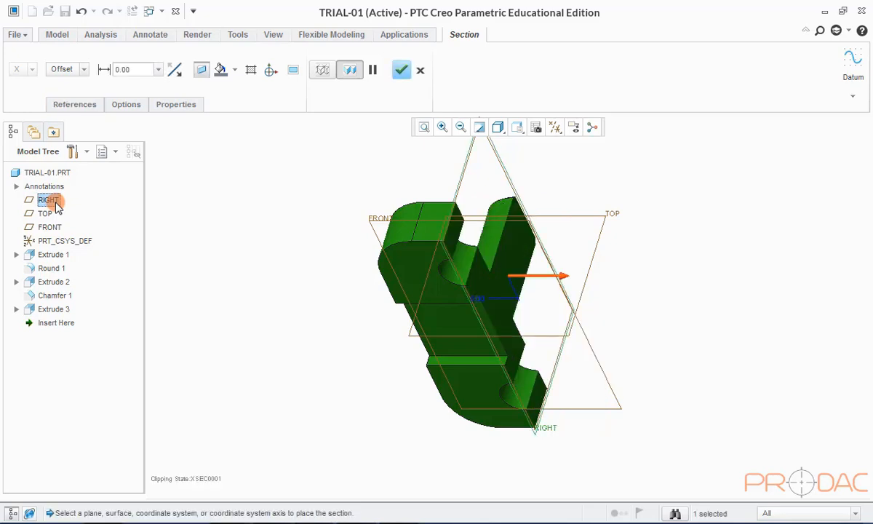
middle_drag(345, 283, 342, 309)
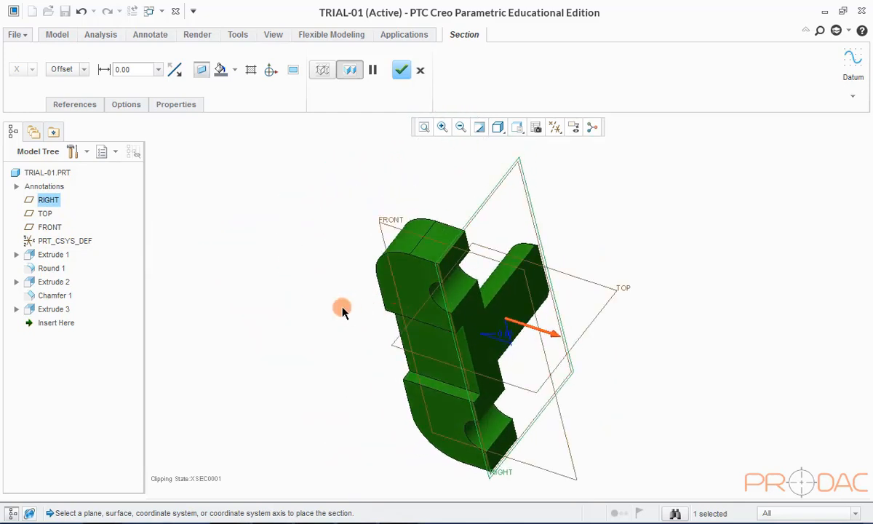
click(45, 214)
middle_drag(364, 300, 383, 295)
click(47, 229)
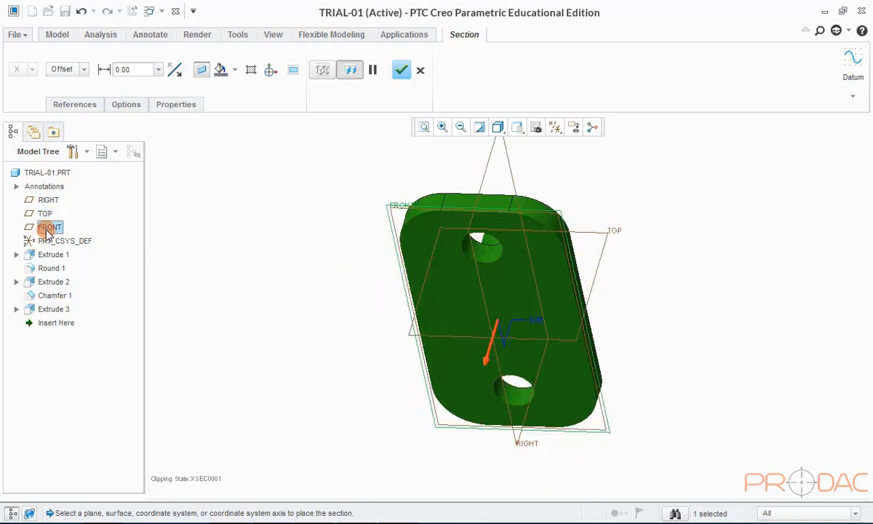
middle_drag(282, 240, 253, 225)
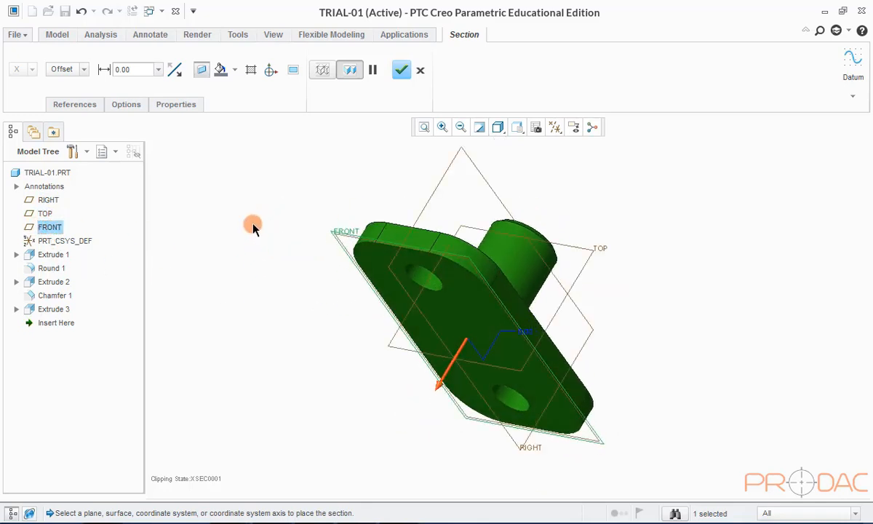
- Reference the section to the plate's flat upper end face, offset it about 10.4 into the part, and accept it
click(404, 237)
middle_drag(403, 198, 426, 202)
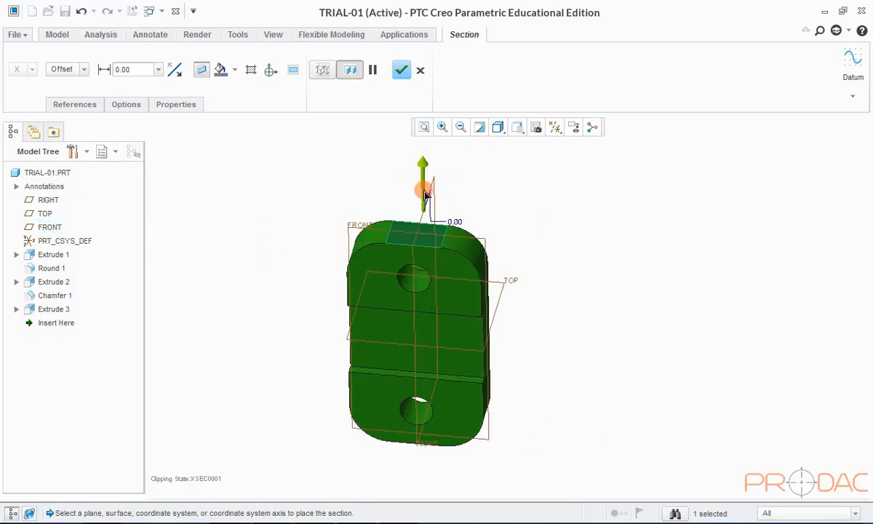
drag(426, 193, 407, 223)
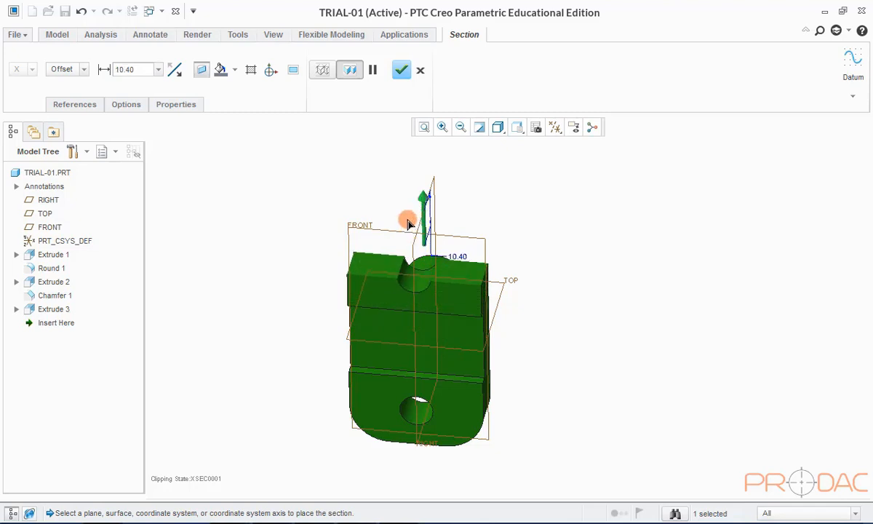
middle_drag(414, 254, 384, 241)
click(405, 80)
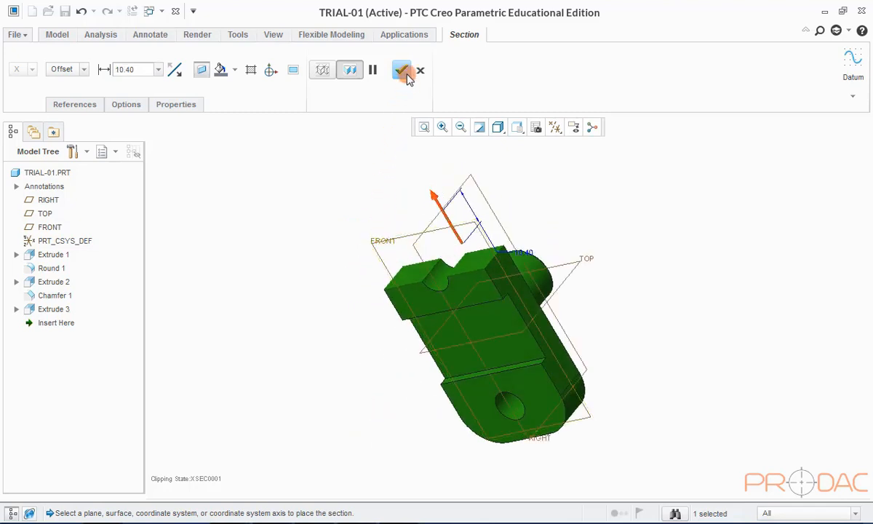
scroll(418, 276, down, 3)
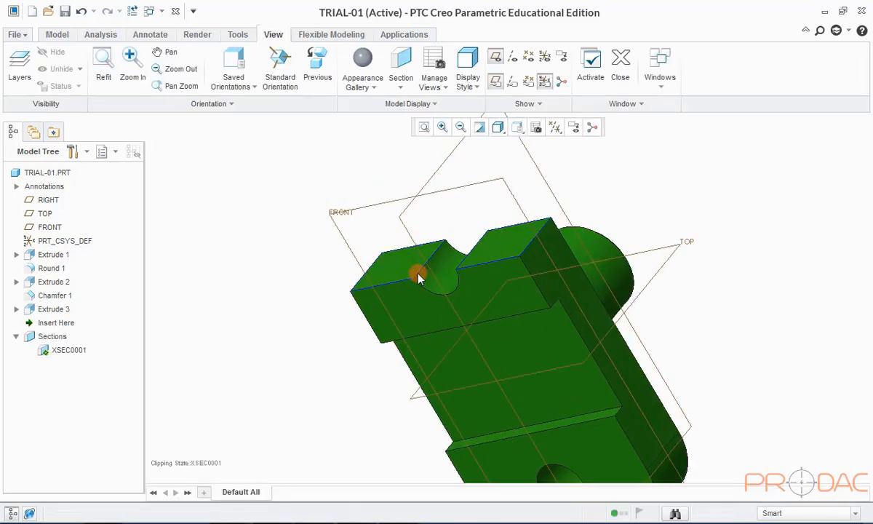
scroll(418, 275, up, 3)
middle_drag(455, 262, 505, 394)
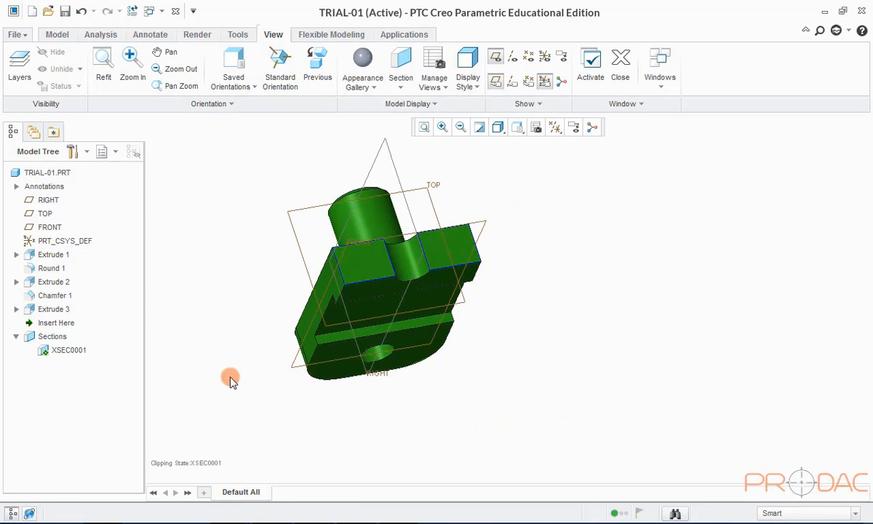
- Delete the section XSEC0001 from the part and return the model to the default orientation
click(53, 337)
click(67, 350)
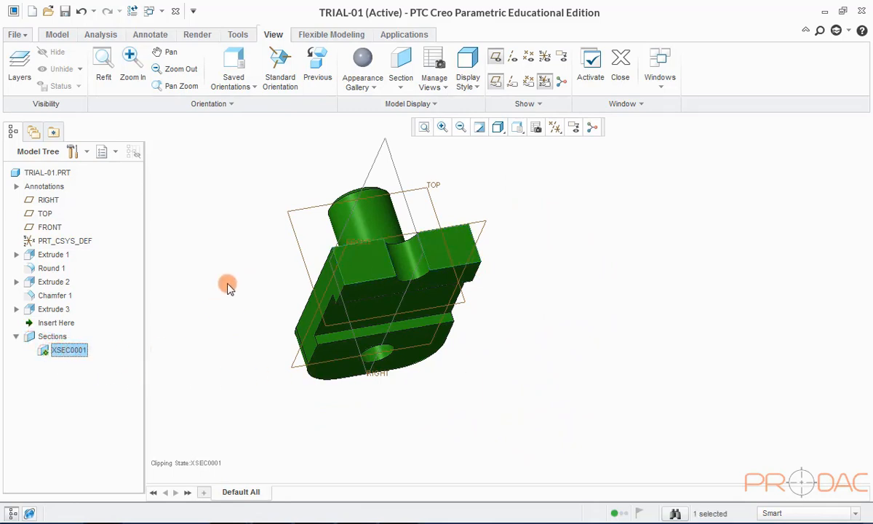
click(226, 285)
click(67, 351)
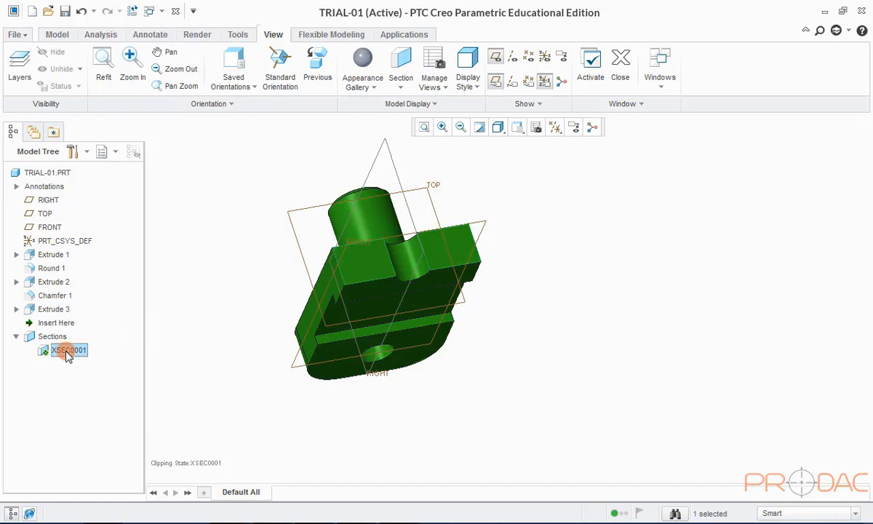
right_click(67, 353)
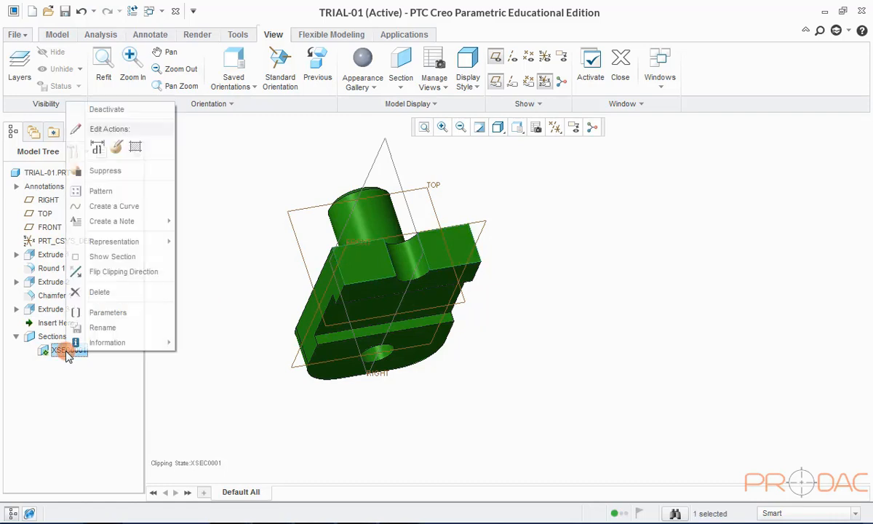
click(99, 295)
click(400, 284)
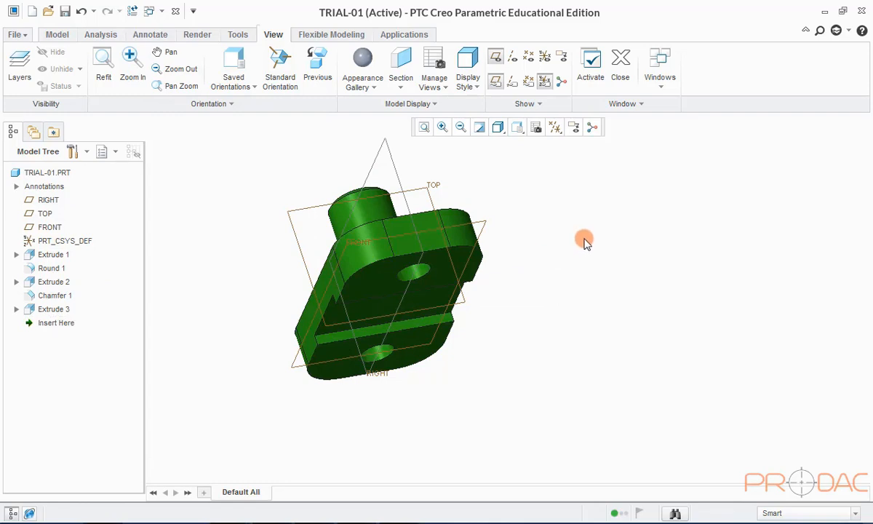
key(ctrl+d)
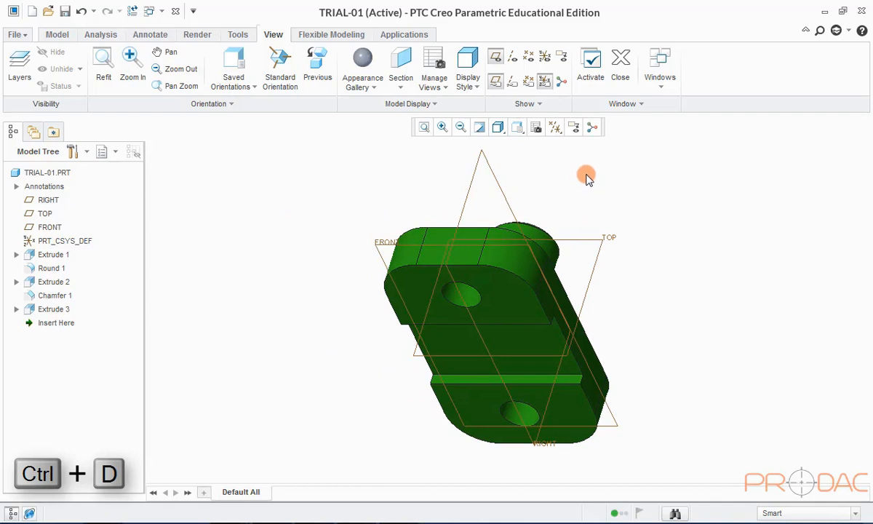
- Switch back and forth between the TEST.PRT and TRIAL-01.PRT windows, ending on TRIAL-01.PRT
click(621, 84)
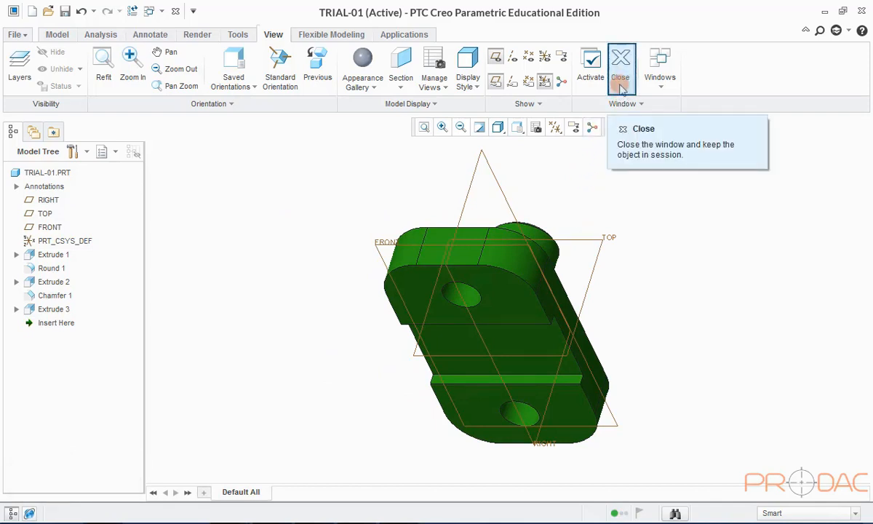
click(660, 80)
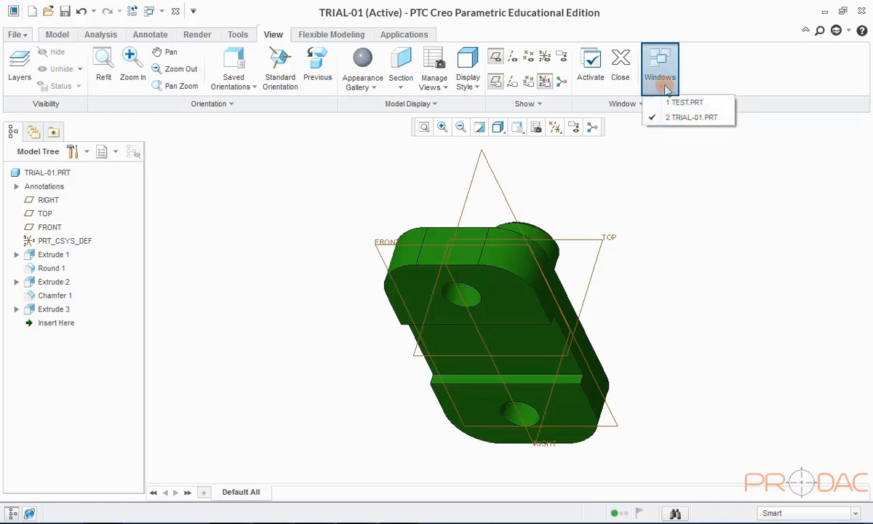
click(685, 103)
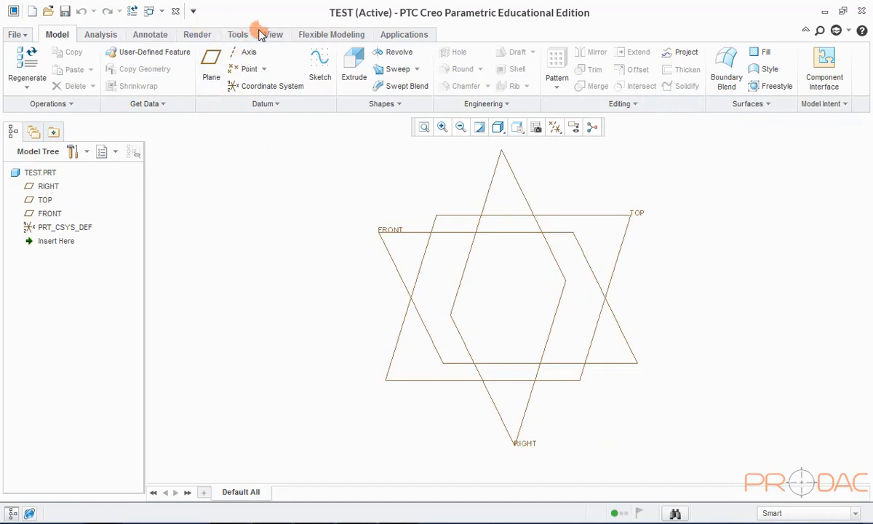
click(160, 13)
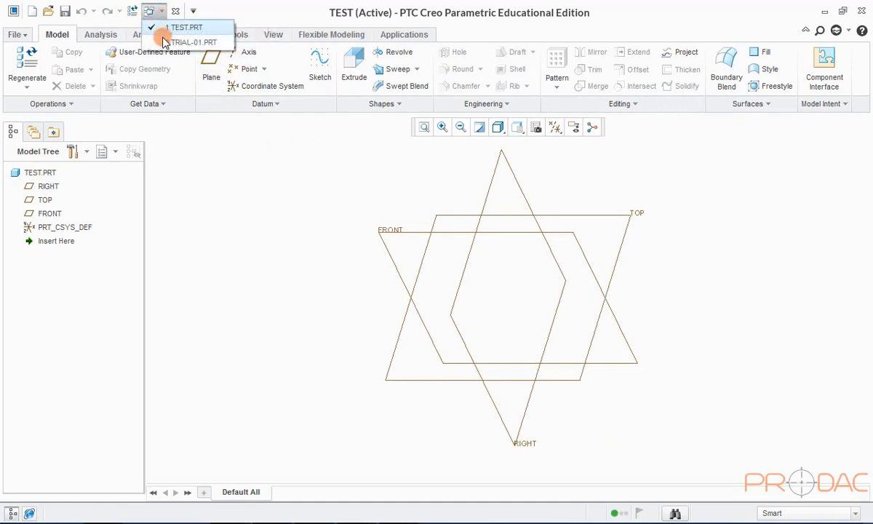
click(166, 43)
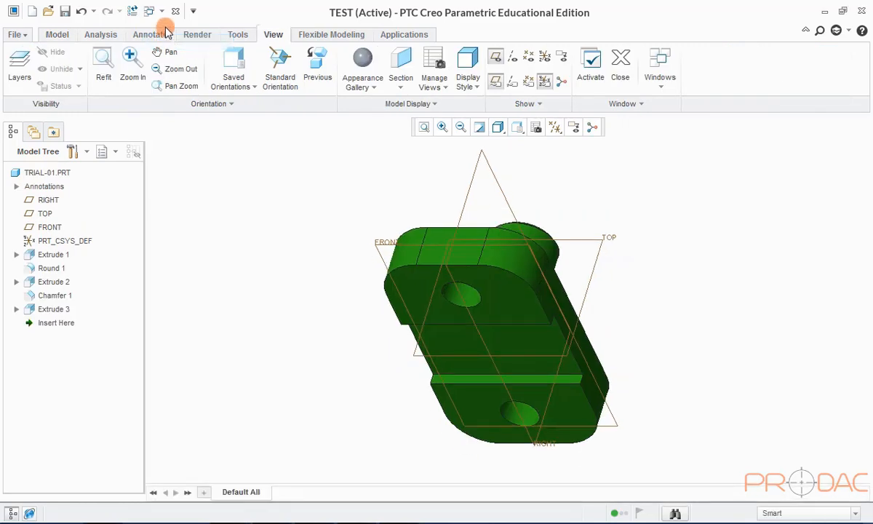
click(157, 11)
click(161, 25)
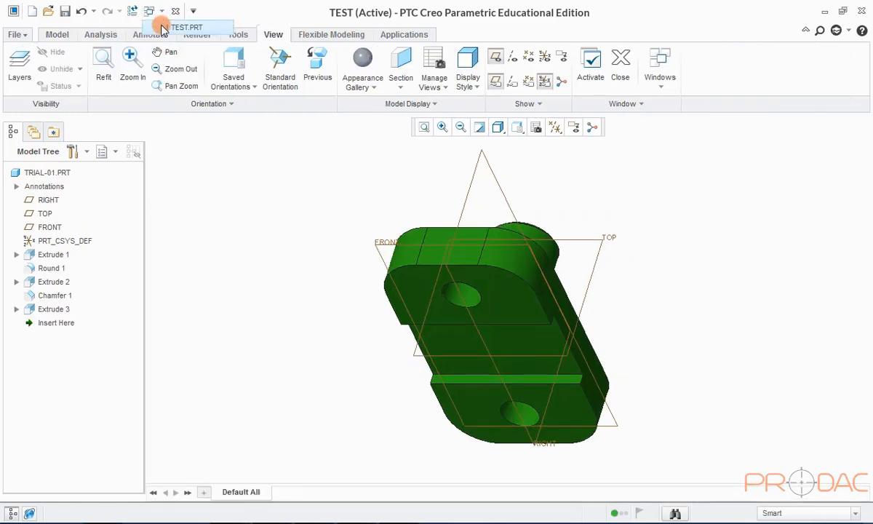
click(161, 12)
click(157, 38)
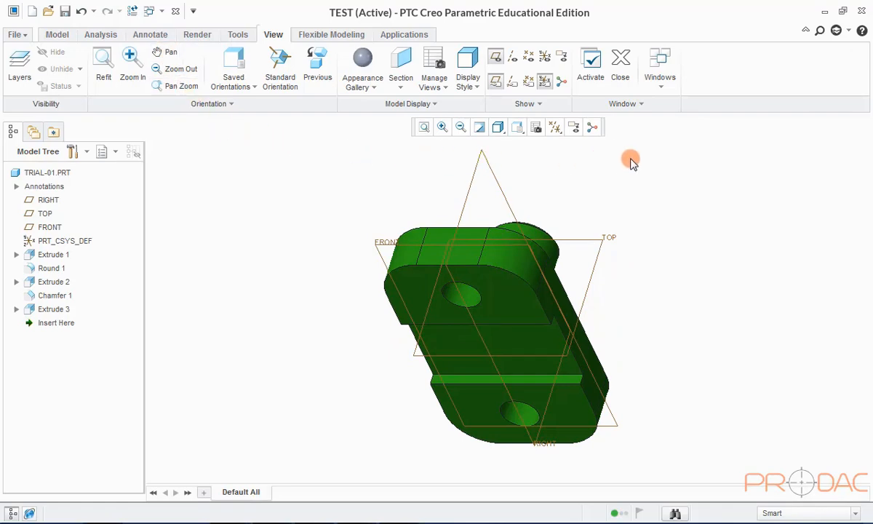
- Close the TRIAL-01 and TEST part windows and check which models are still held in session
click(624, 67)
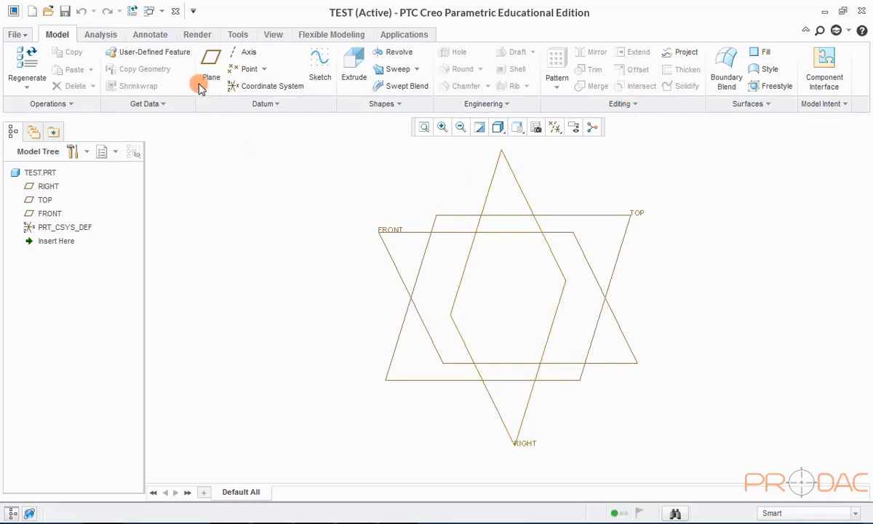
click(178, 12)
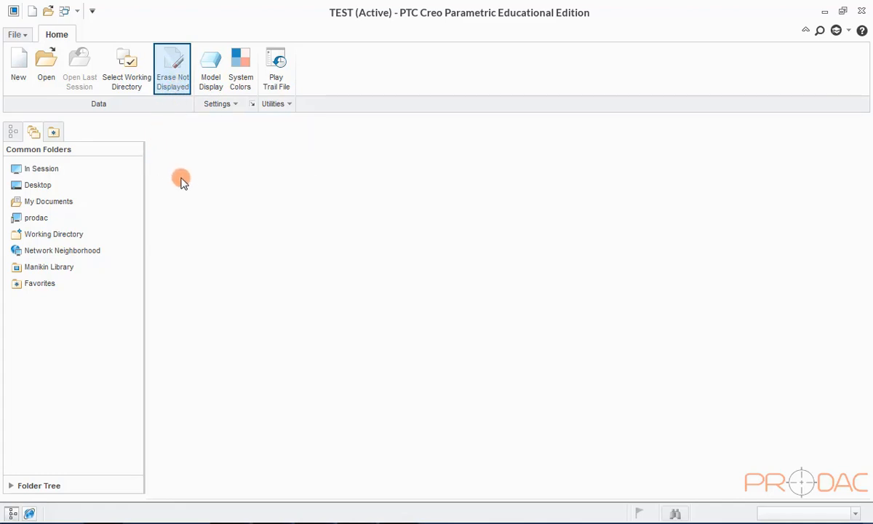
click(54, 172)
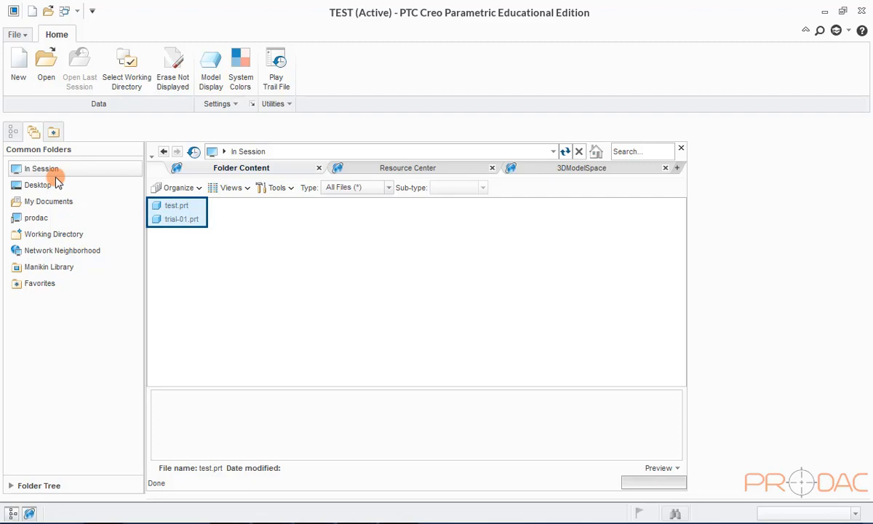
click(182, 208)
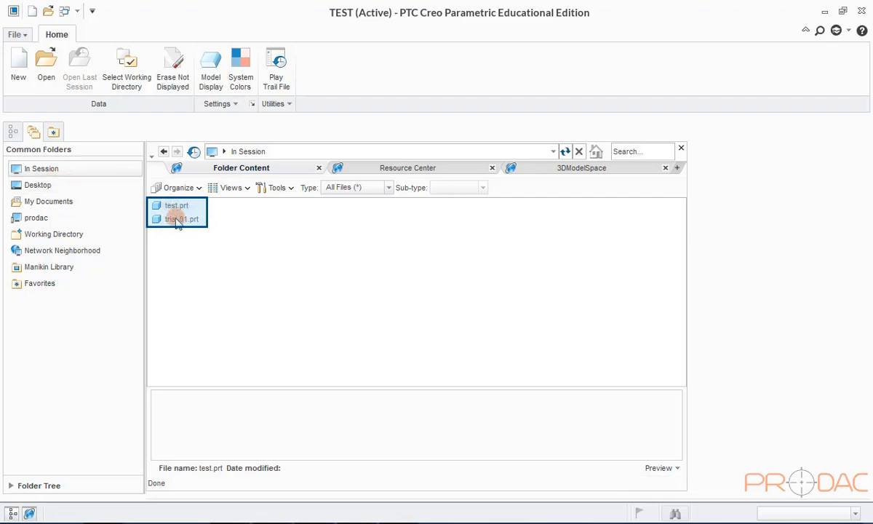
click(682, 151)
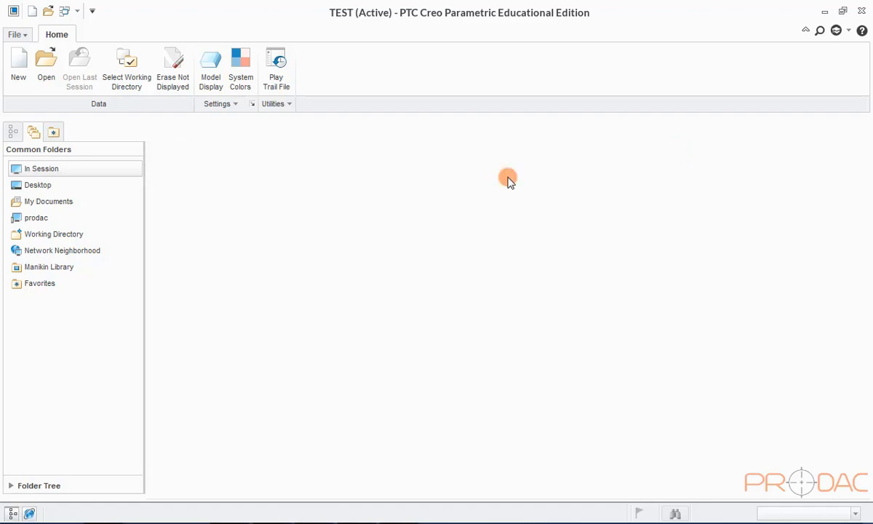
- Erase the undisplayed TEST.PRT and TRIAL-01.PRT from memory and check the in-session folder again
click(178, 84)
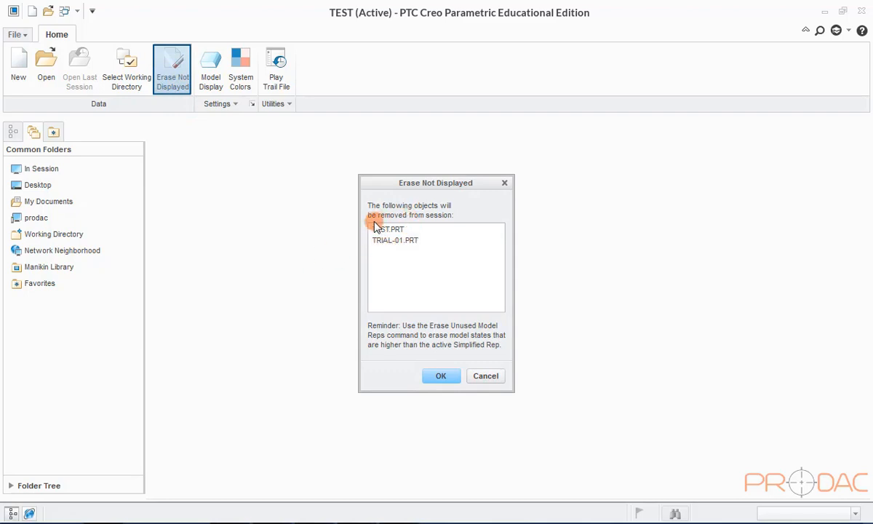
click(441, 376)
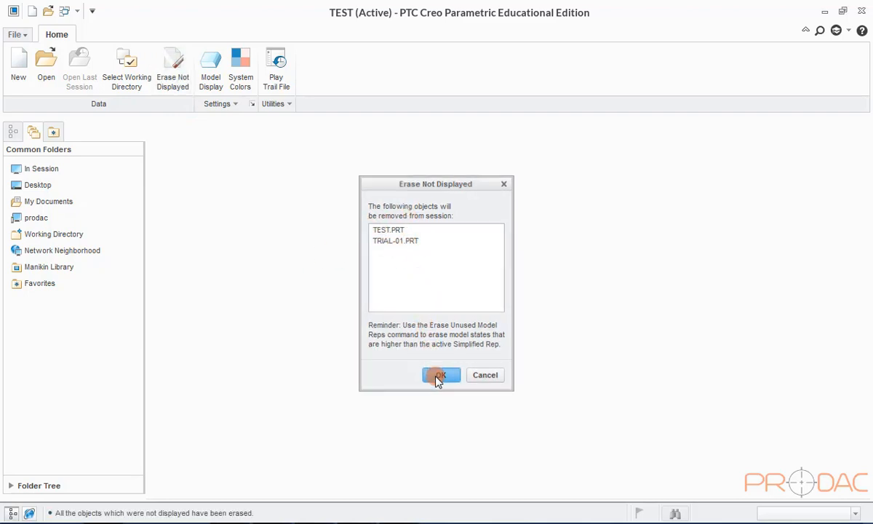
click(66, 170)
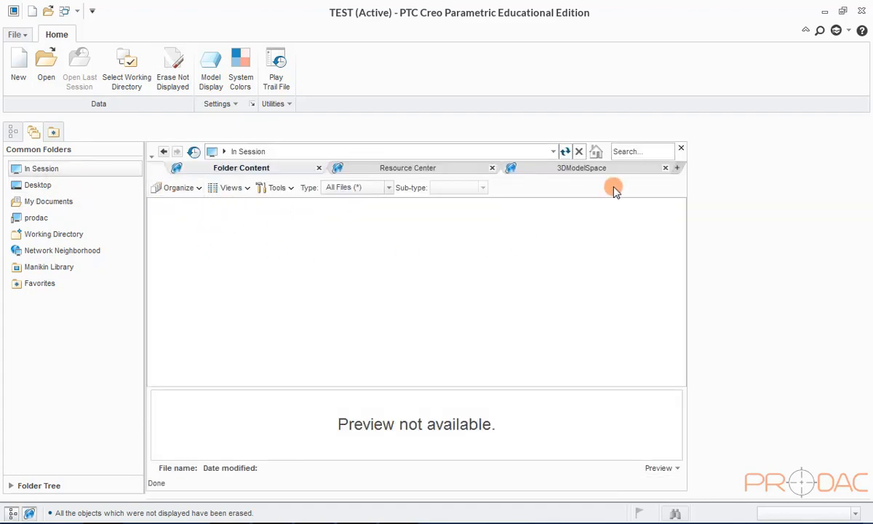
click(681, 151)
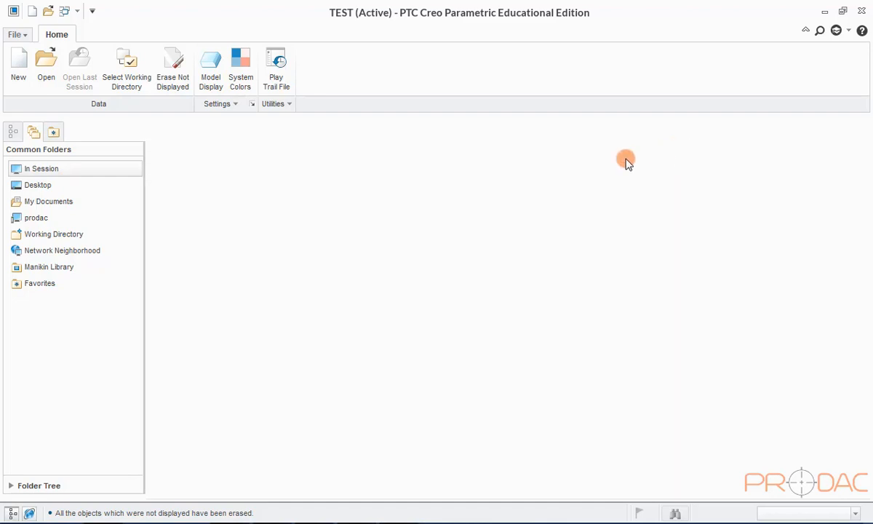